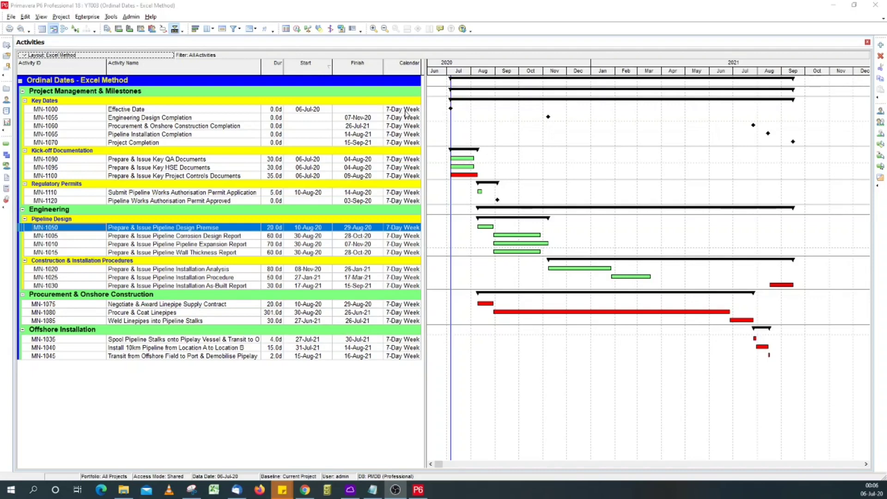
Step: Review the detailed work hours per day of the project's 7-Day Week calendar
left_click(86, 17)
left_click(95, 63)
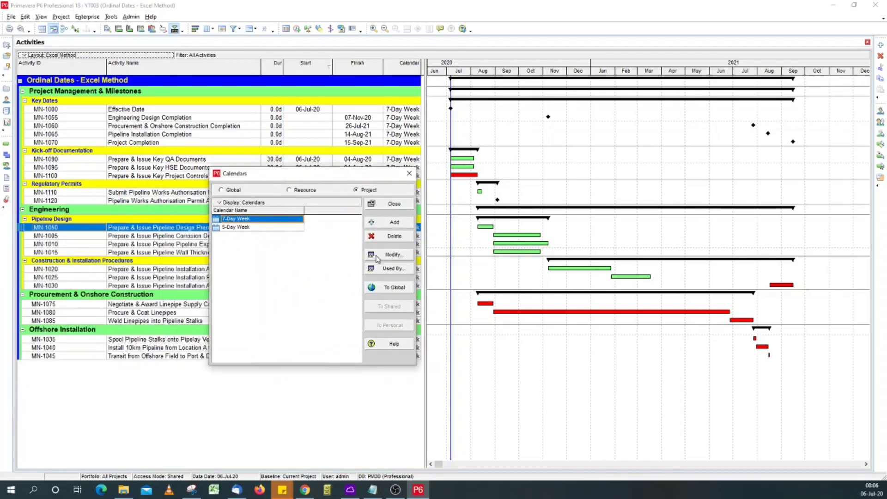
left_click(383, 258)
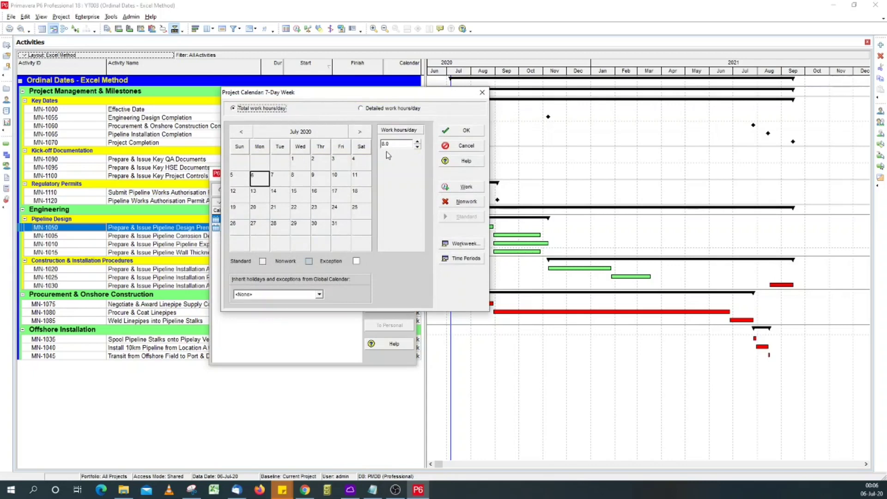
left_click(387, 110)
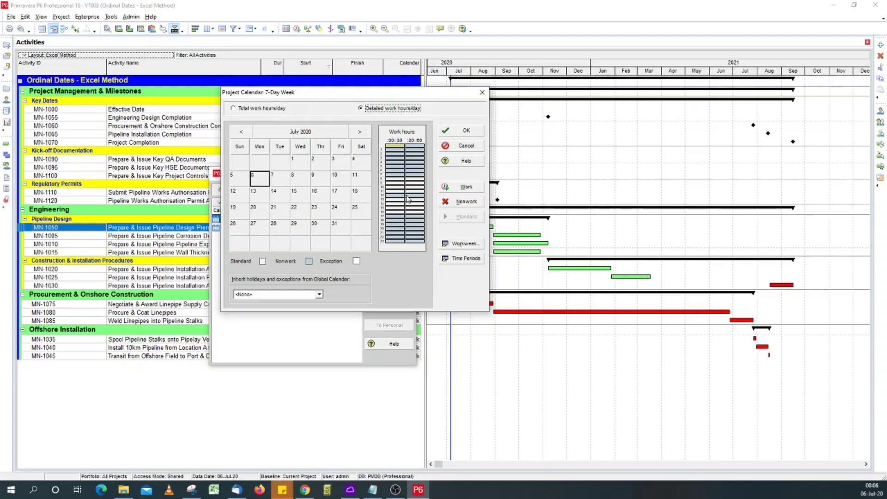
left_click(465, 134)
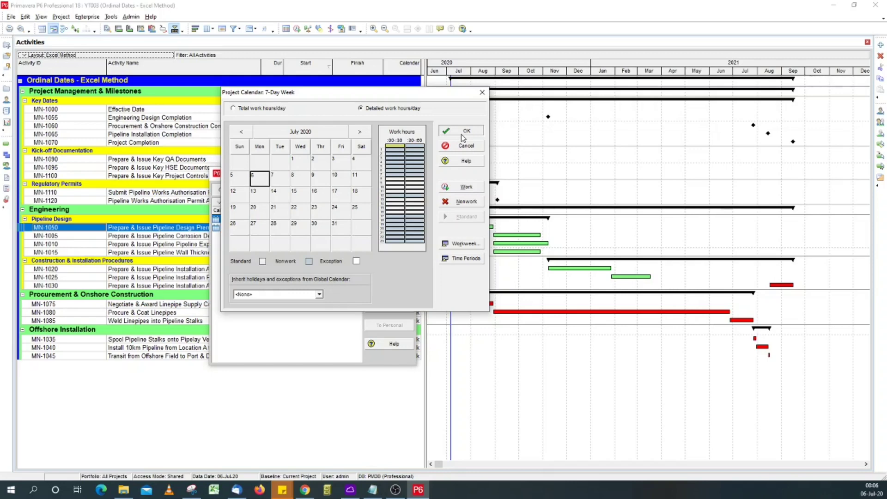
left_click(462, 134)
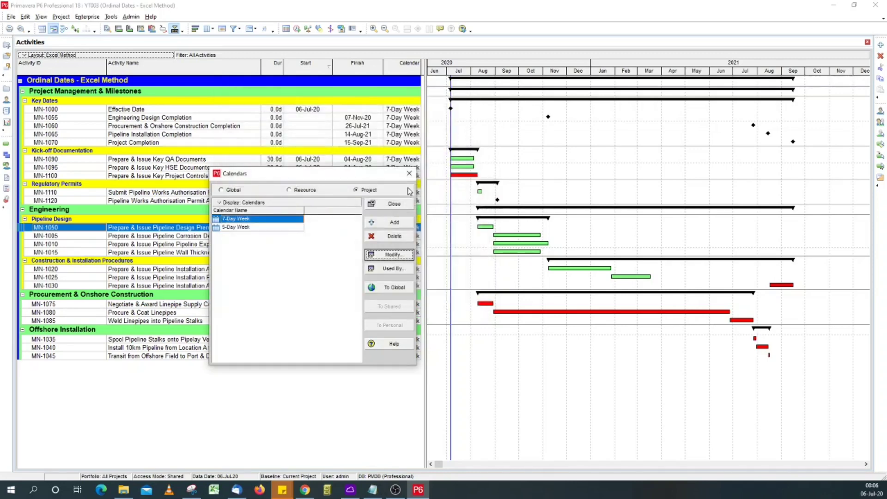
left_click(400, 207)
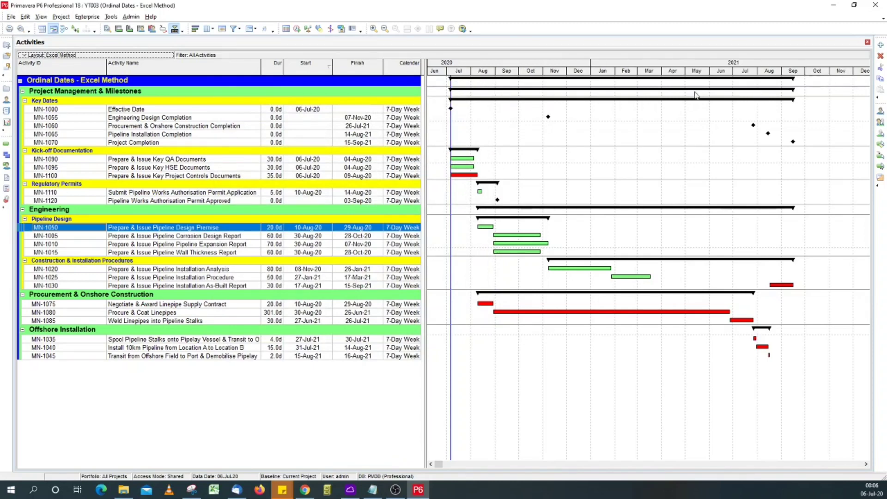
Step: Switch the Gantt chart's timescale from primary dates to ordinal dates
right_click(635, 69)
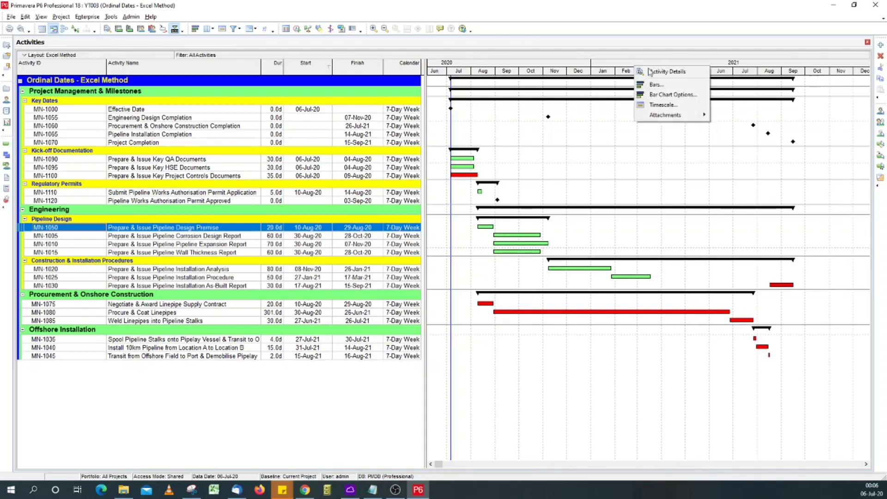
left_click(673, 105)
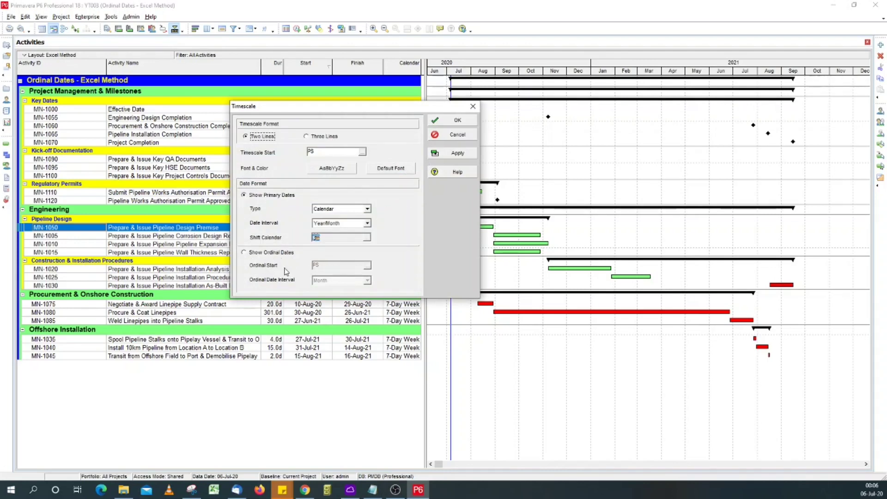
left_click(272, 253)
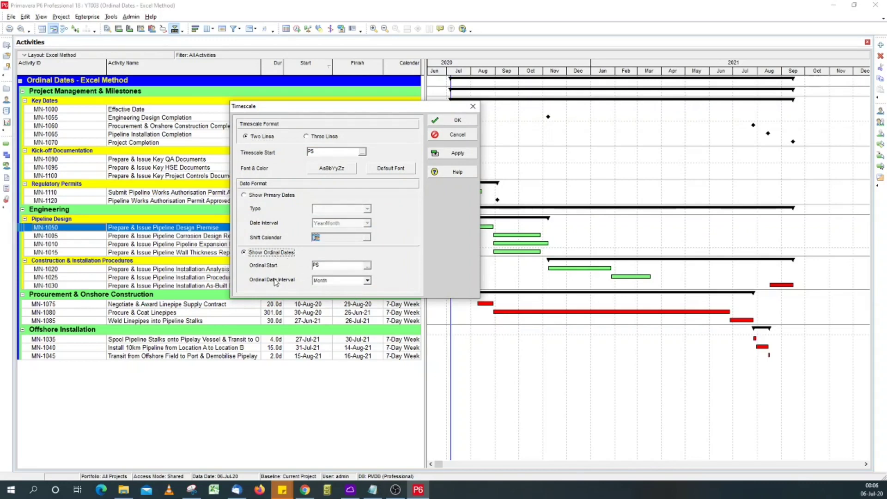
left_click(456, 121)
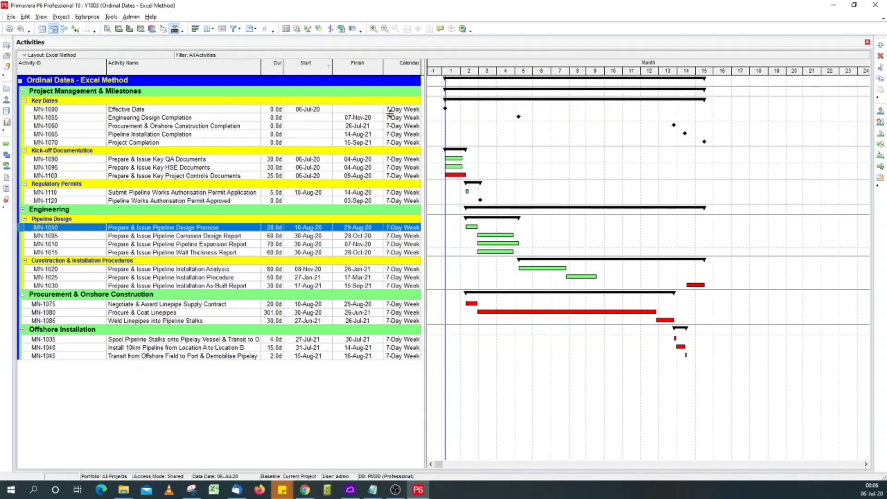
Step: Add an activity user-defined field named Excel Start Day with the Integer data type
left_click(87, 17)
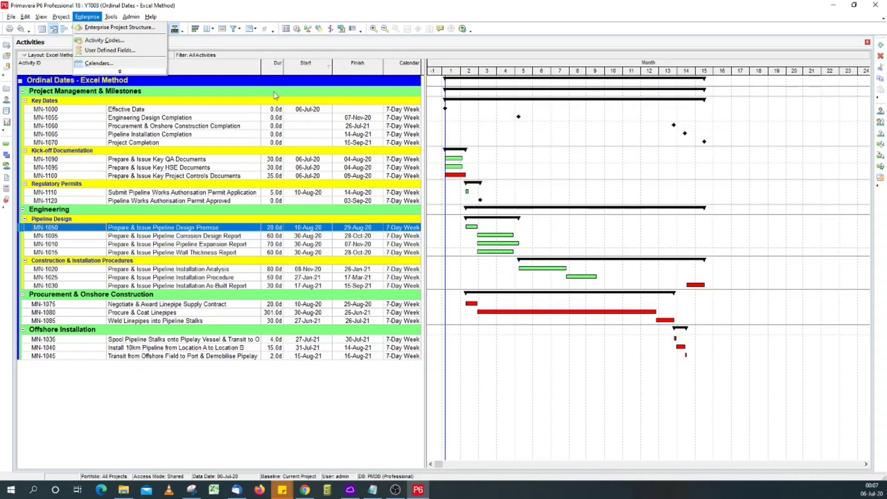
left_click(121, 51)
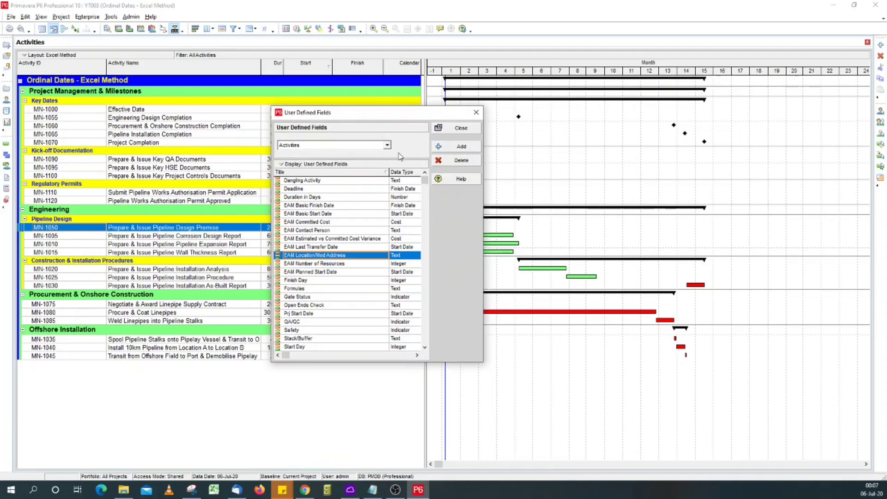
left_click(461, 146)
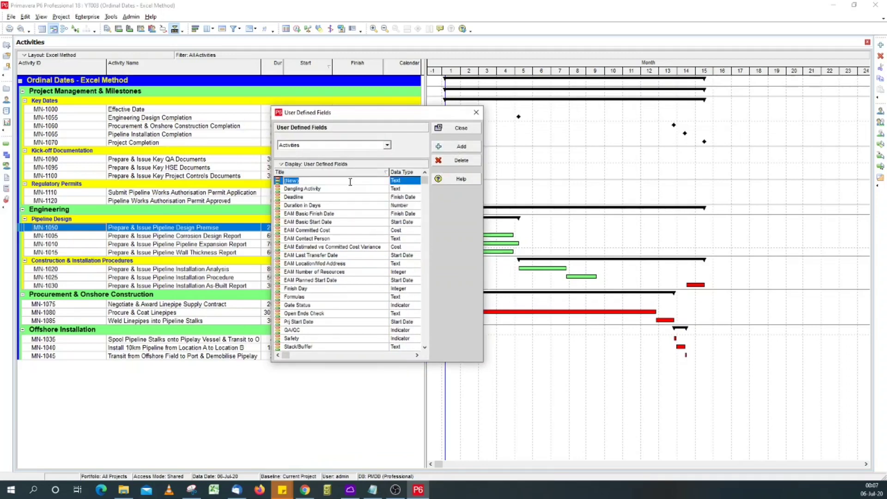
type("Star")
type("Exce")
type("l")
left_click(342, 189)
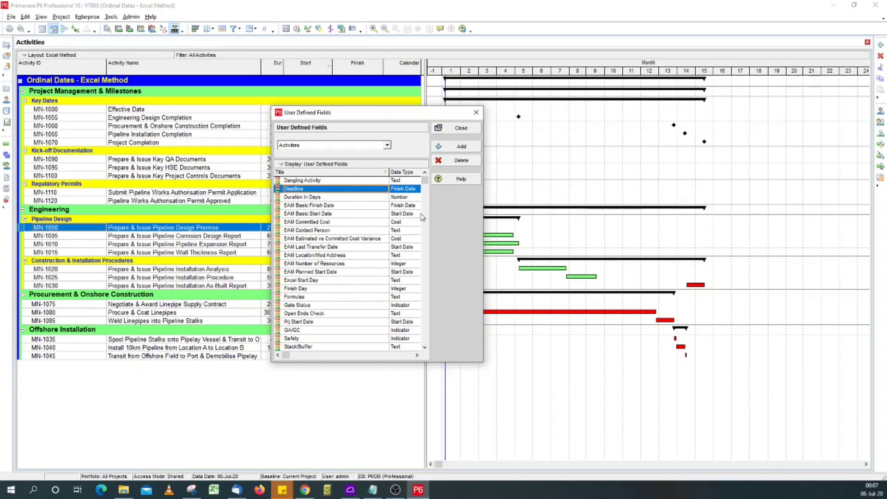
left_click(406, 281)
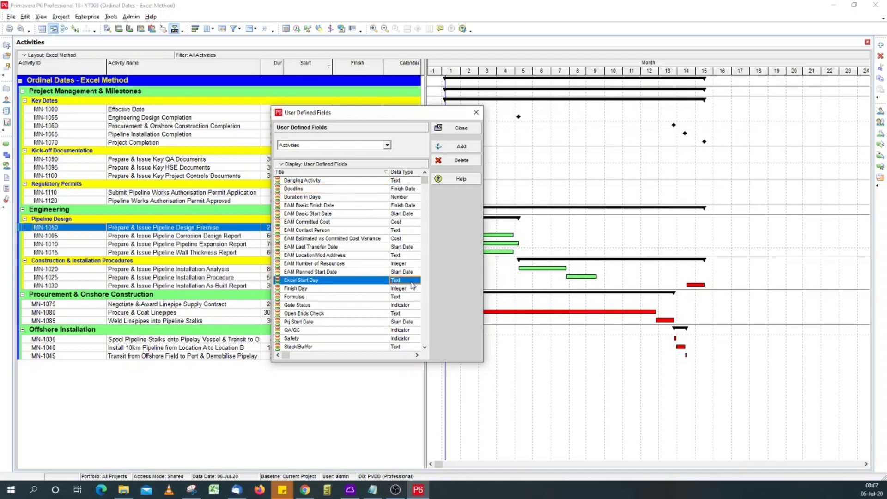
left_click(411, 282)
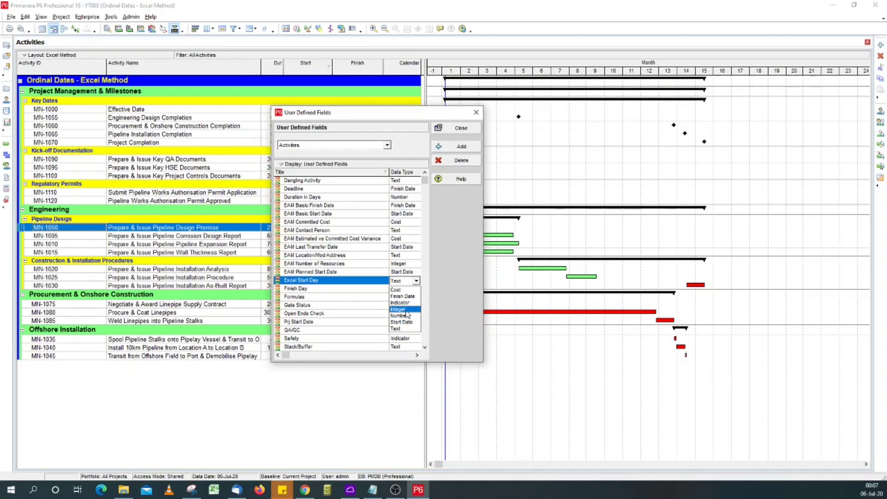
left_click(406, 310)
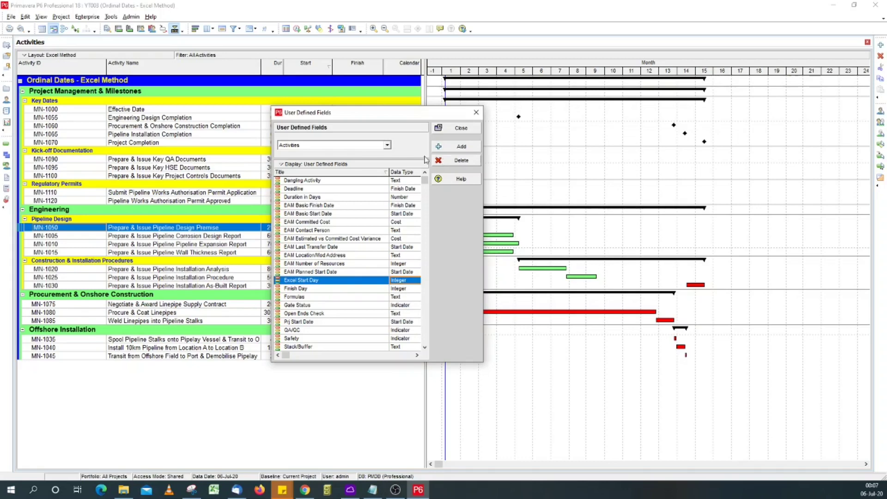
Step: Add a second activity user-defined field named Excel Finish Day with the Integer data type and close the field list
left_click(359, 181)
left_click(458, 147)
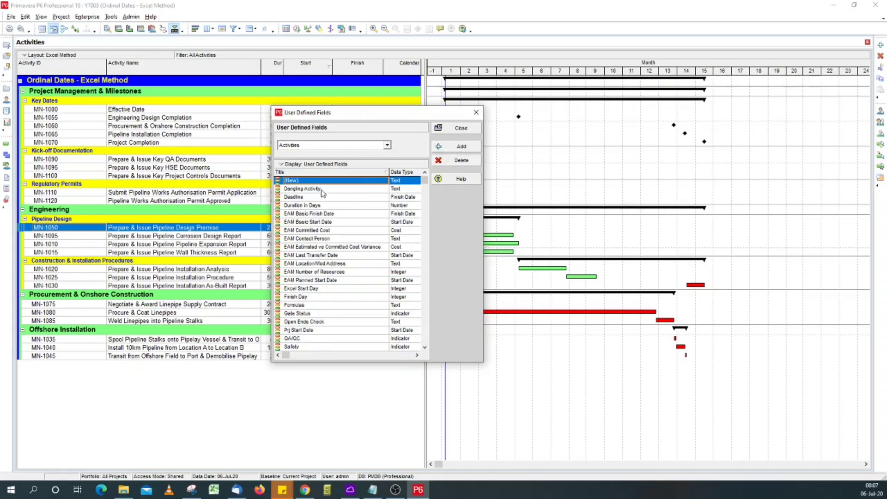
type("Excel Finish Day")
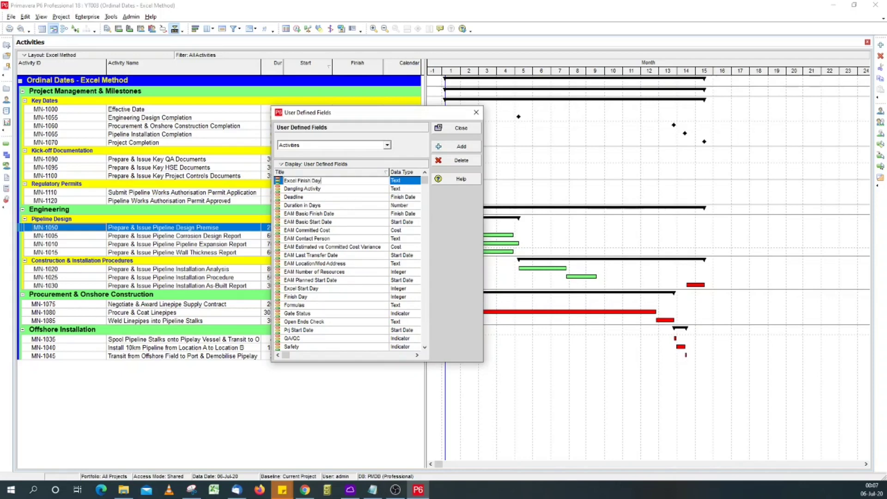
key("Return")
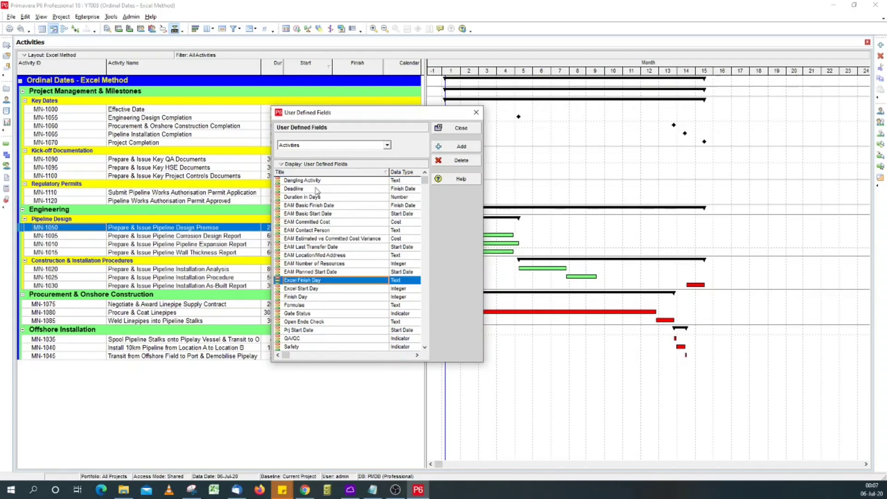
left_click(405, 283)
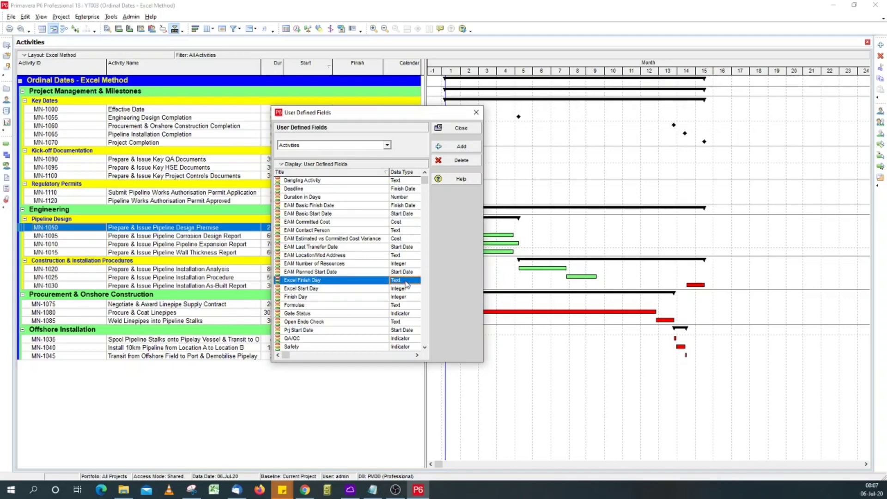
left_click(408, 284)
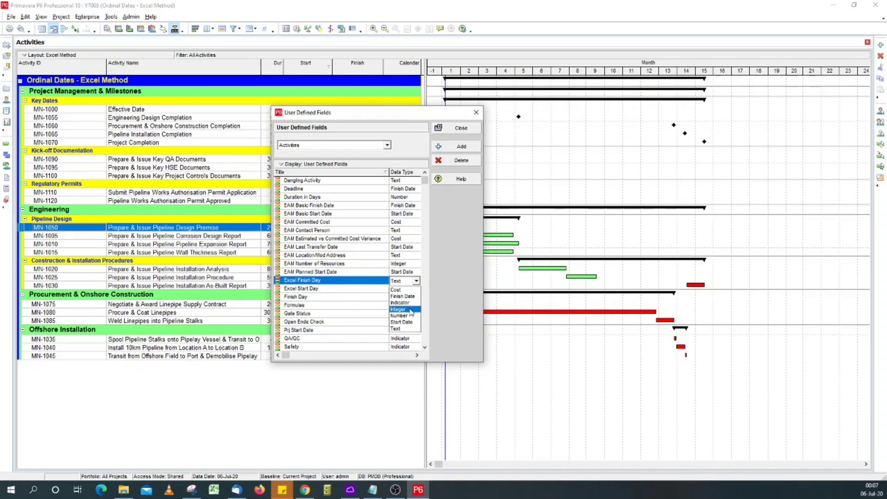
left_click(411, 310)
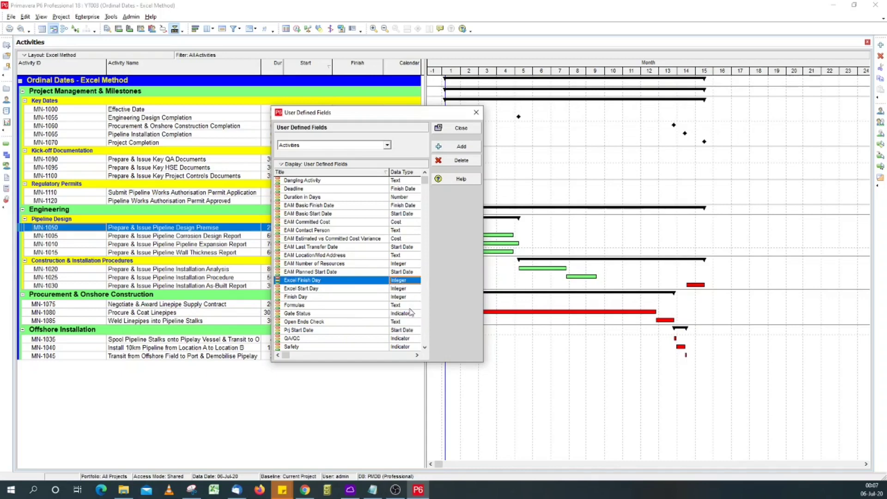
left_click(452, 130)
Step: Add the Excel Start Day and Excel Finish Day columns after Finish and fit the activity table's width to its columns
left_click_drag(426, 124, 540, 136)
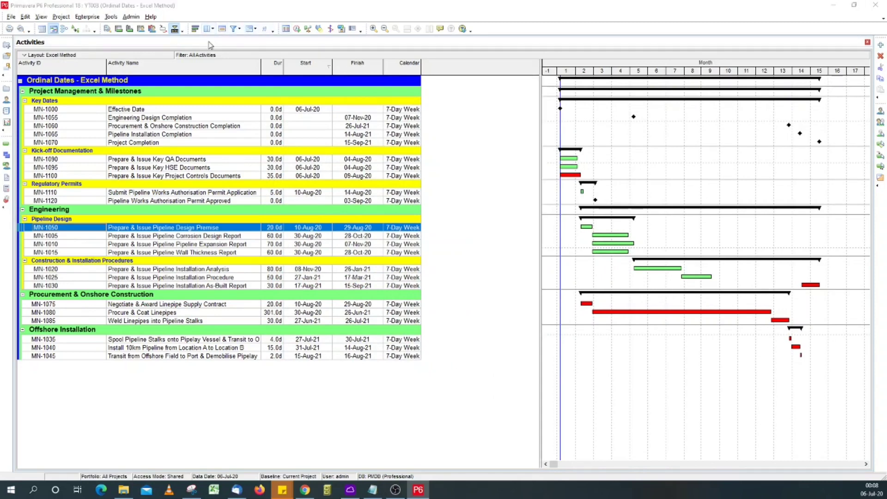
mouse_move(521, 129)
left_mouse_down()
mouse_move(544, 130)
mouse_move(524, 147)
left_mouse_up()
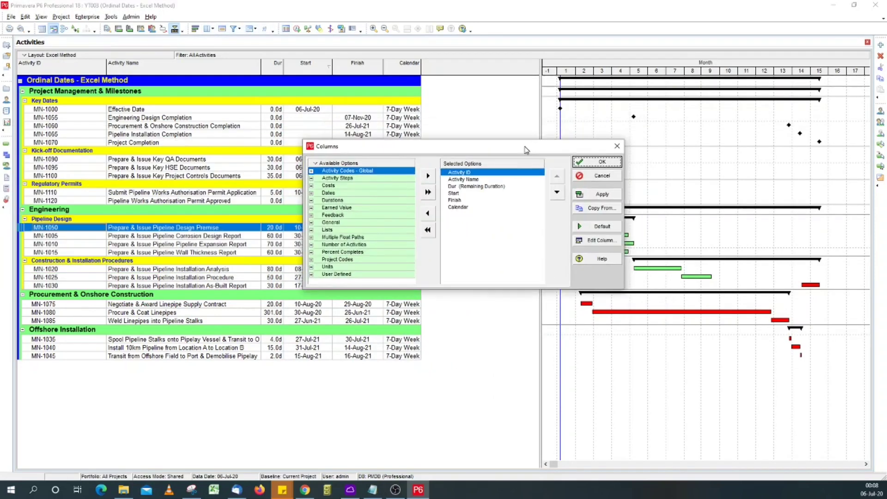
left_click(458, 201)
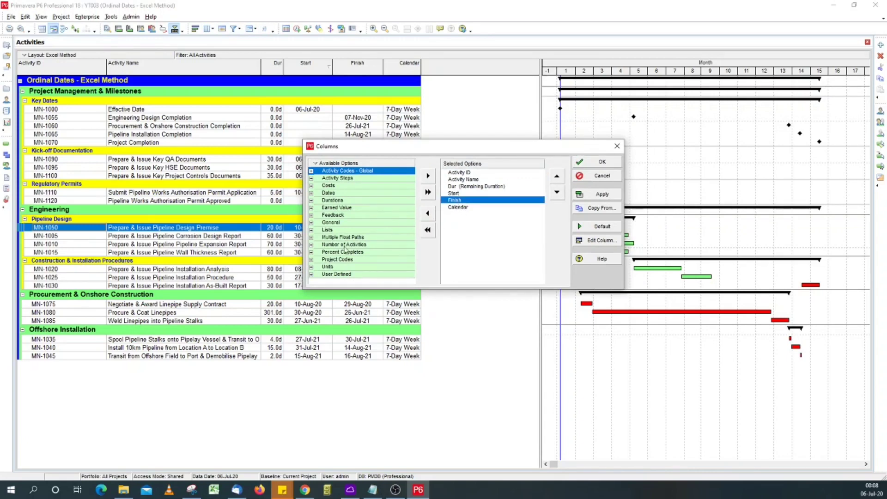
double_click(313, 276)
scroll(360, 240, "down", 1)
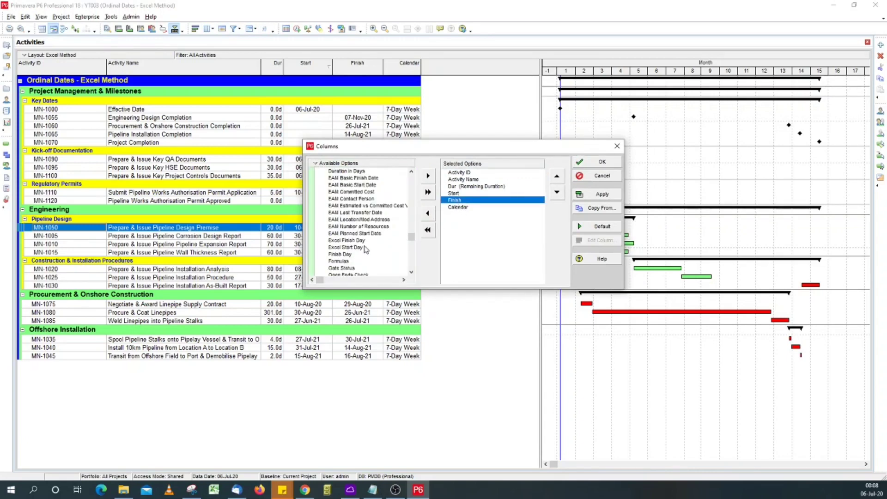
double_click(361, 248)
double_click(368, 241)
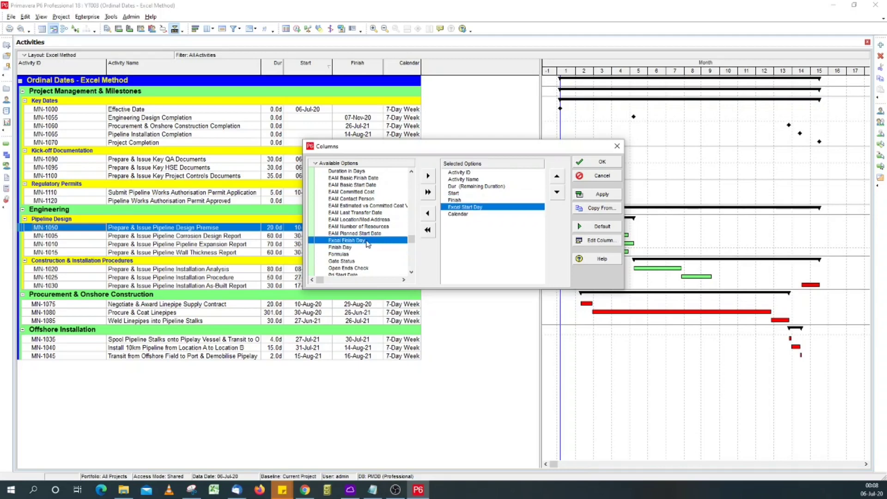
left_click(598, 161)
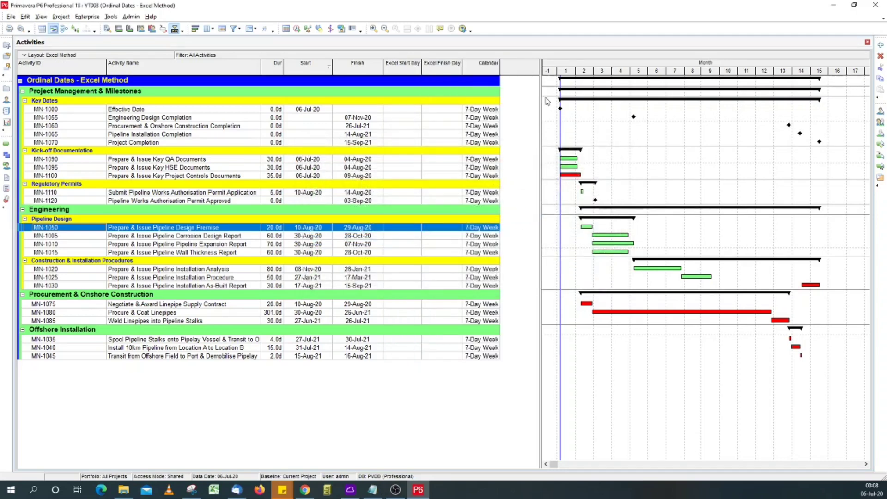
left_click_drag(540, 97, 505, 110)
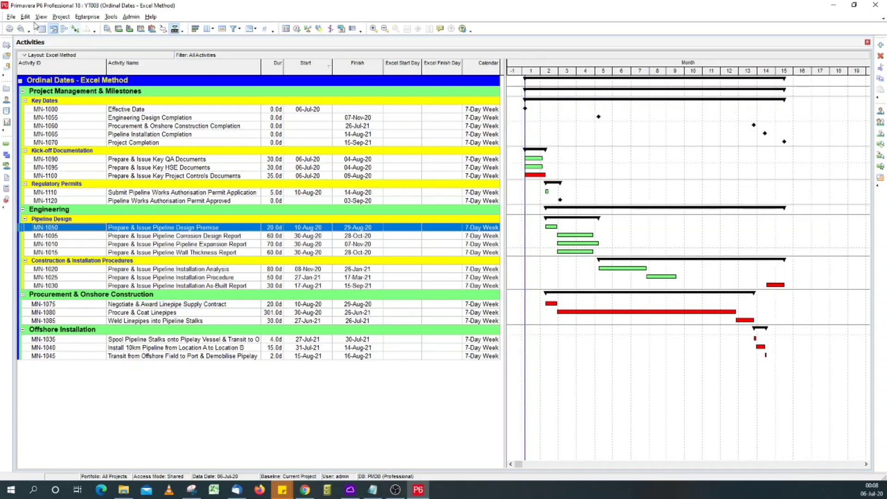
Step: Start a Spreadsheet (XLSX) export of the Activities data for project YT003 and proceed to the template selection
left_click(11, 17)
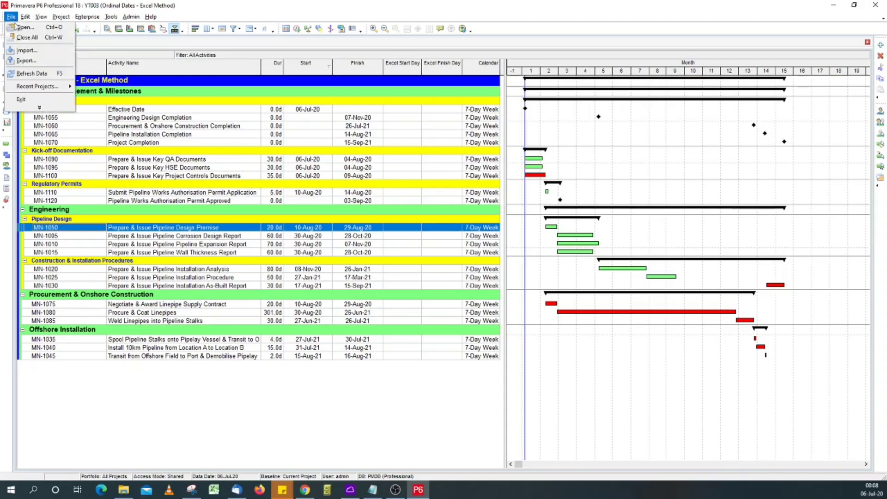
left_click(23, 61)
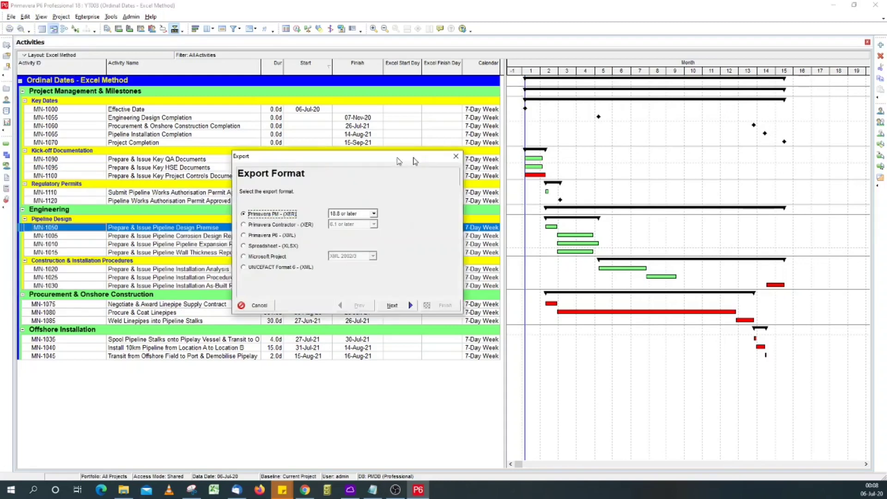
left_click(314, 247)
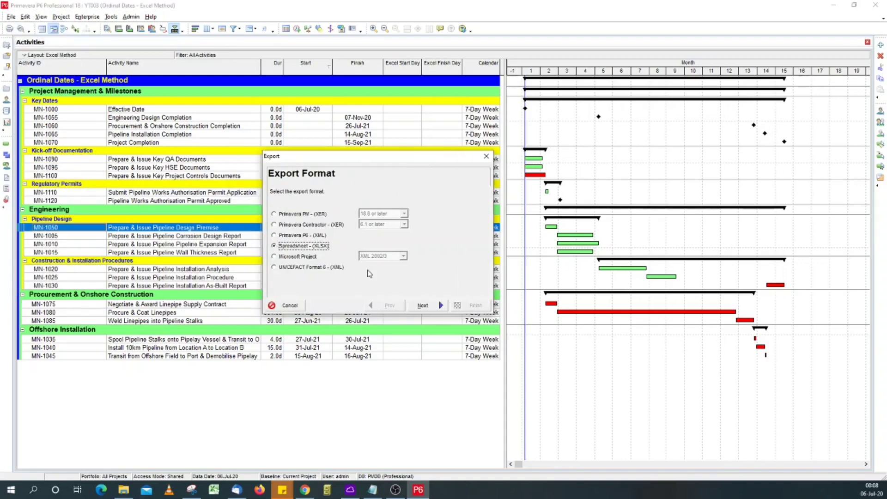
left_click(424, 306)
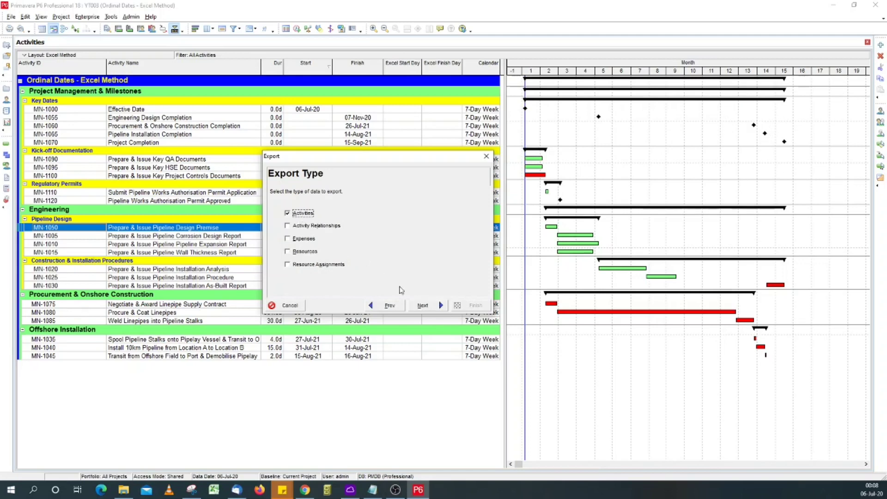
left_click(423, 308)
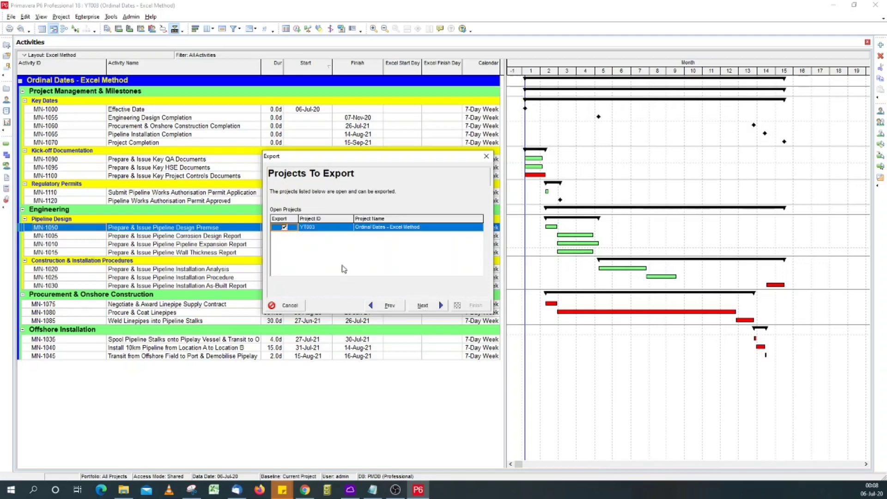
left_click(423, 307)
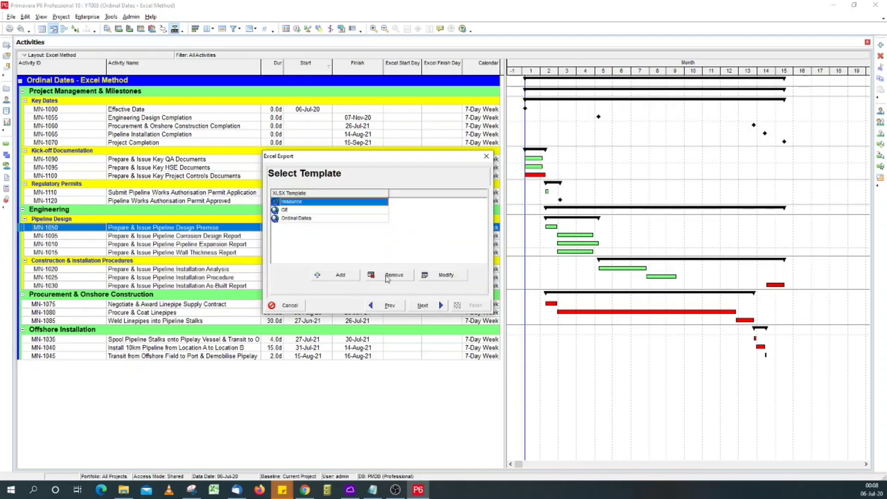
Step: Add an export template named Ordinal Dates Import for the Activities subject area
left_click(341, 275)
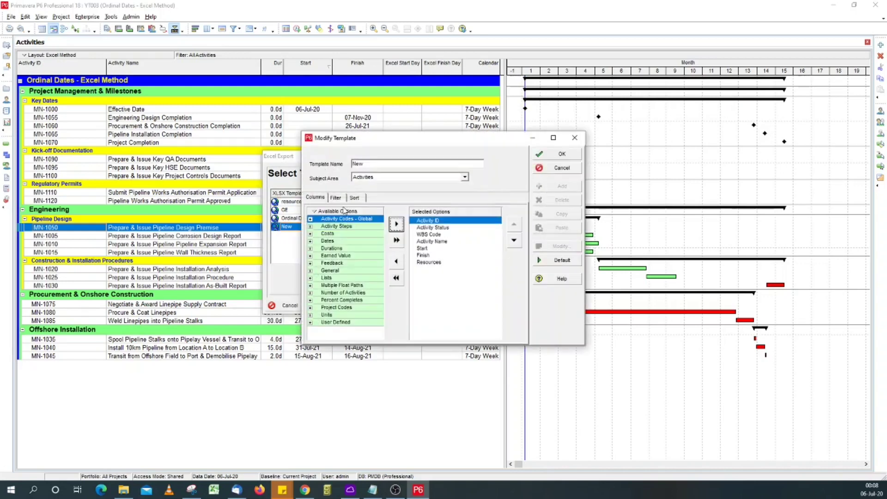
double_click(369, 164)
type("Ordinal Dates Import")
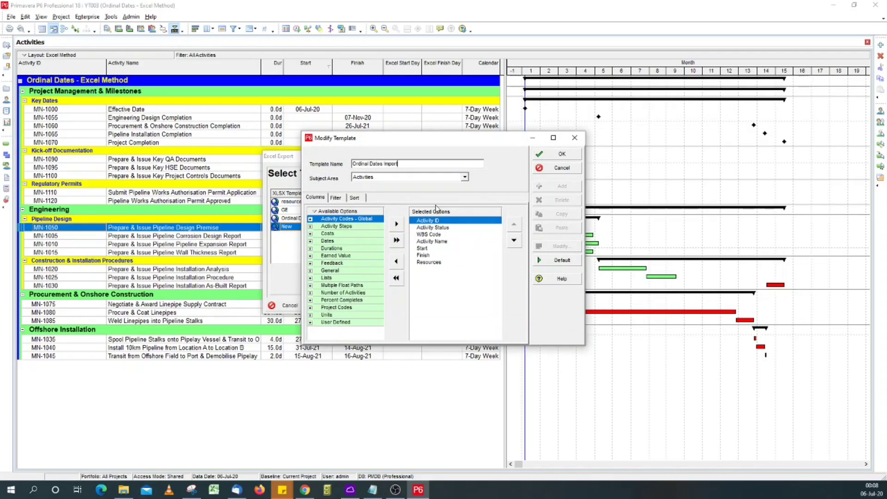
Step: Remove Resources from the template's selected columns and add the user-defined fields Excel Start Day and Excel Finish Day
double_click(433, 263)
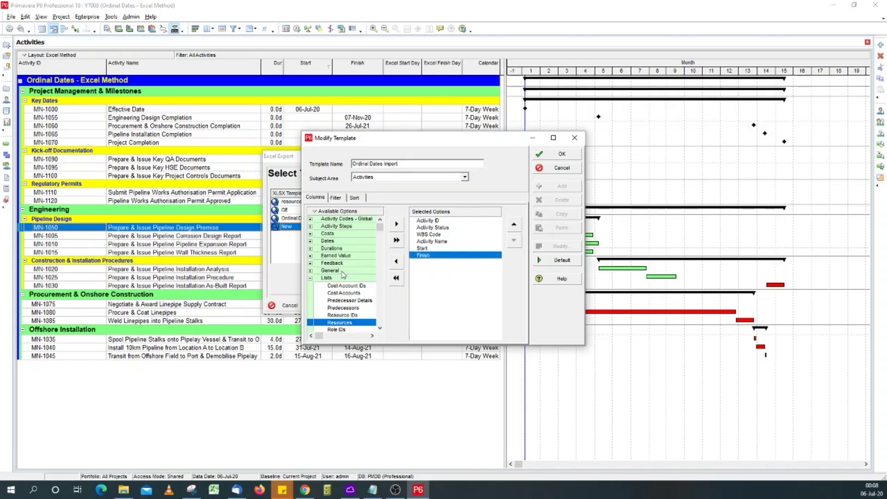
left_click(311, 279)
left_click(311, 323)
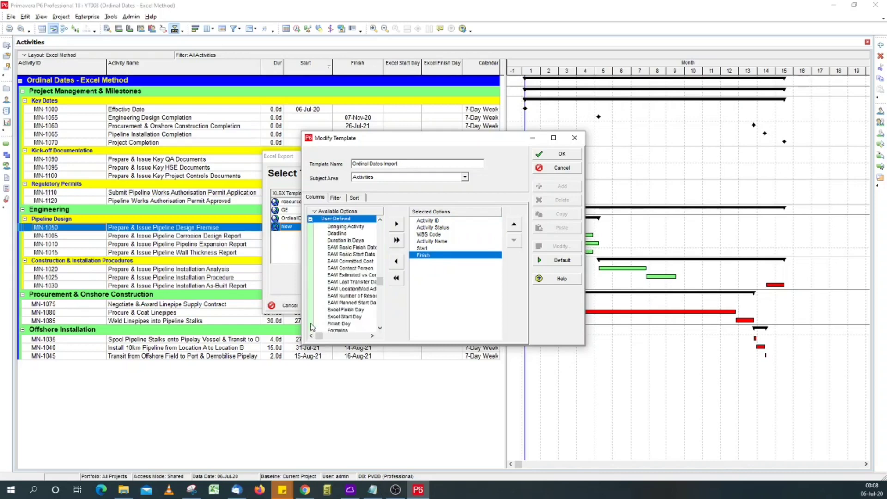
scroll(367, 302, "down", 3)
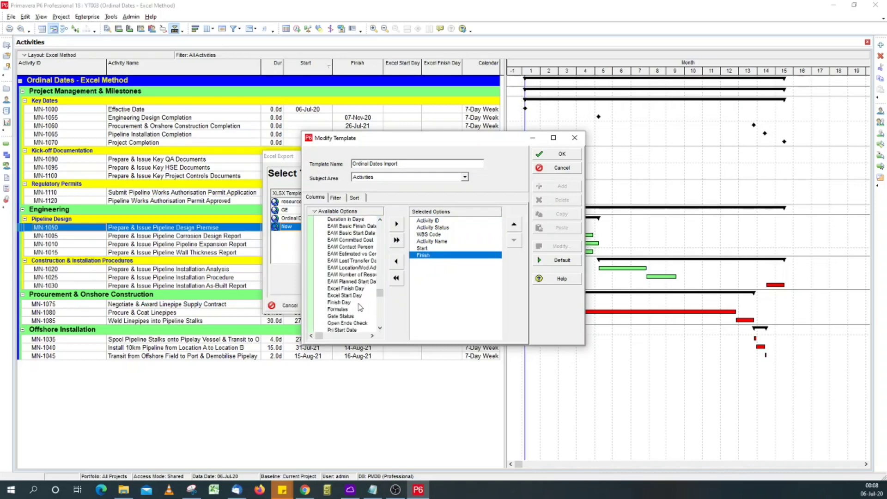
scroll(364, 250, "up", 2)
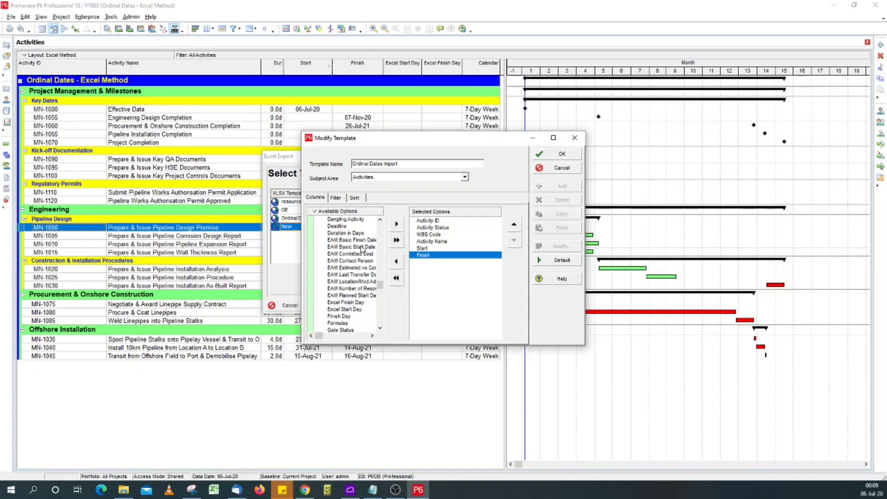
scroll(359, 279, "down", 2)
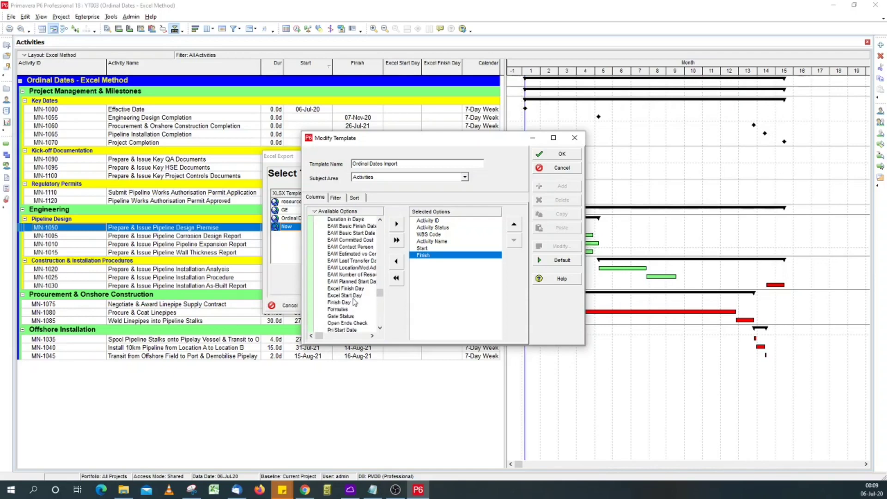
double_click(354, 296)
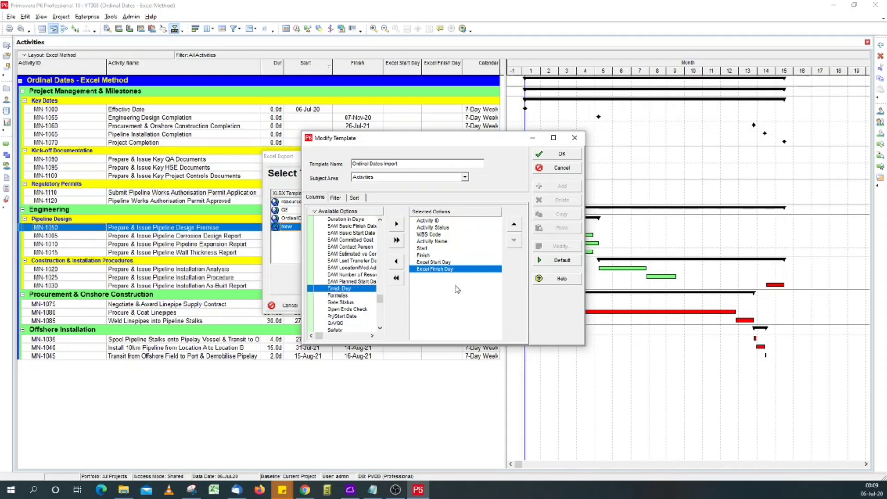
Step: Check the template's activity filter, add an ascending sort by Start, and save the template
left_click(336, 202)
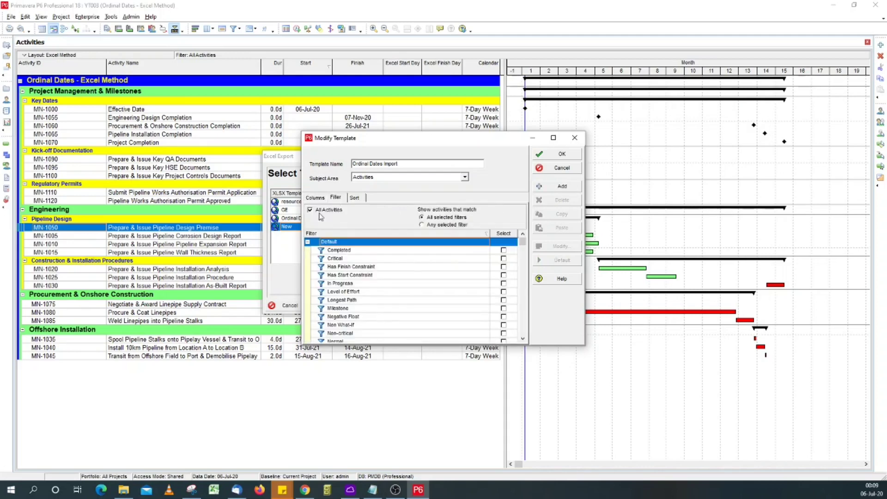
left_click(355, 198)
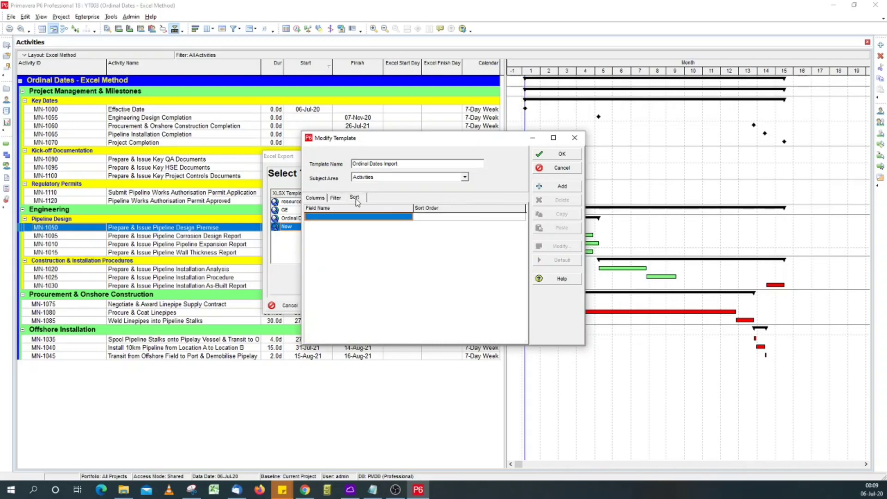
left_click(561, 187)
left_click(409, 218)
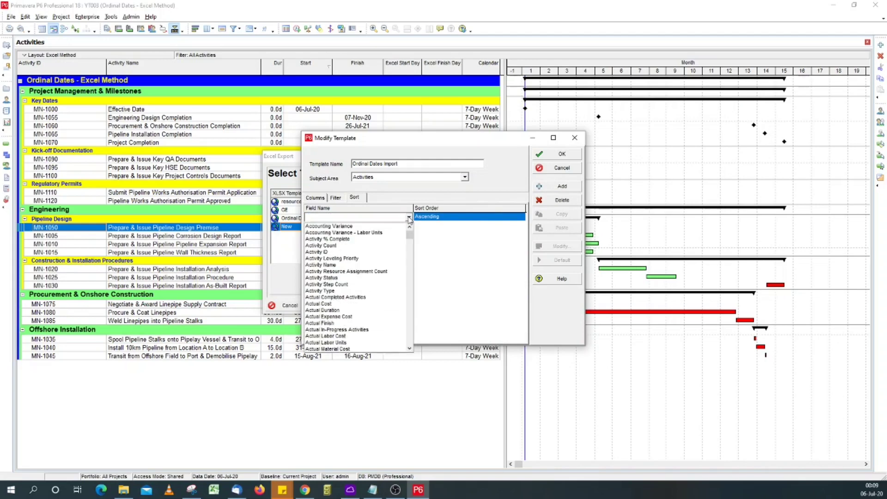
type("st")
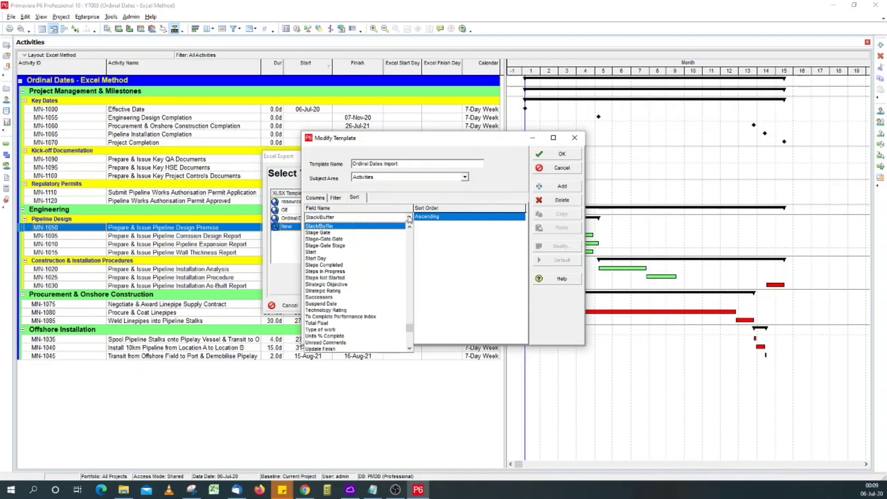
left_click(355, 252)
left_click(560, 154)
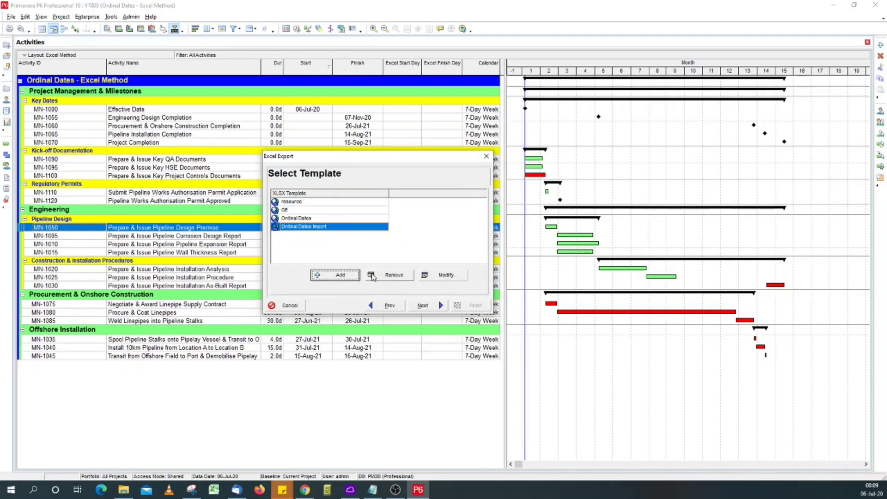
Step: Export the activities with the Ordinal Dates Import template to YT003-Activities.xlsx in the 002 - P6 Ordinal Dates folder and close the export wizard
left_click(427, 309)
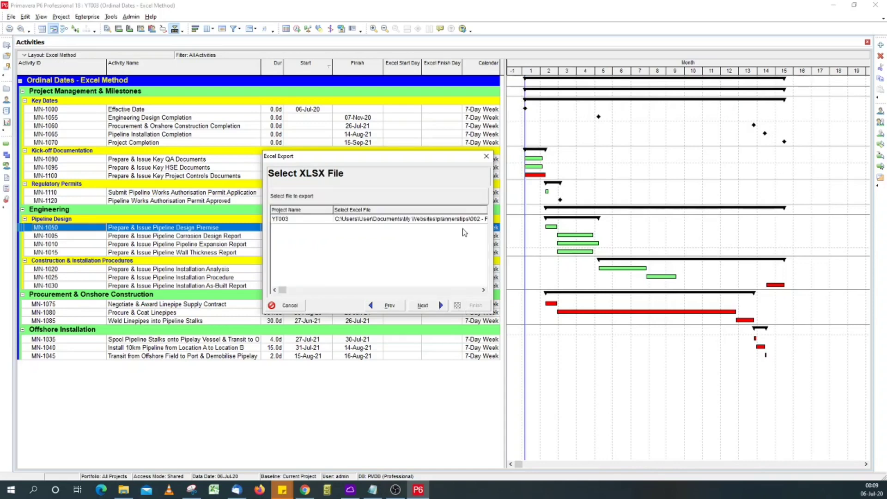
left_click(431, 220)
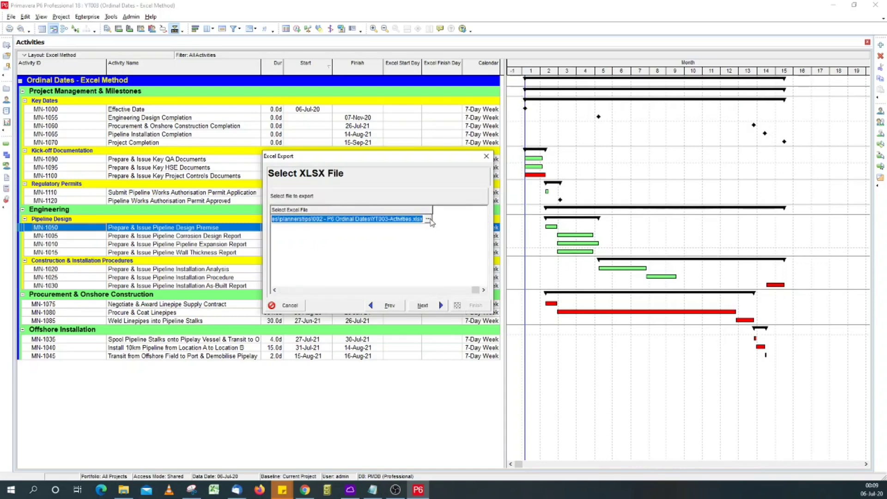
left_click(430, 220)
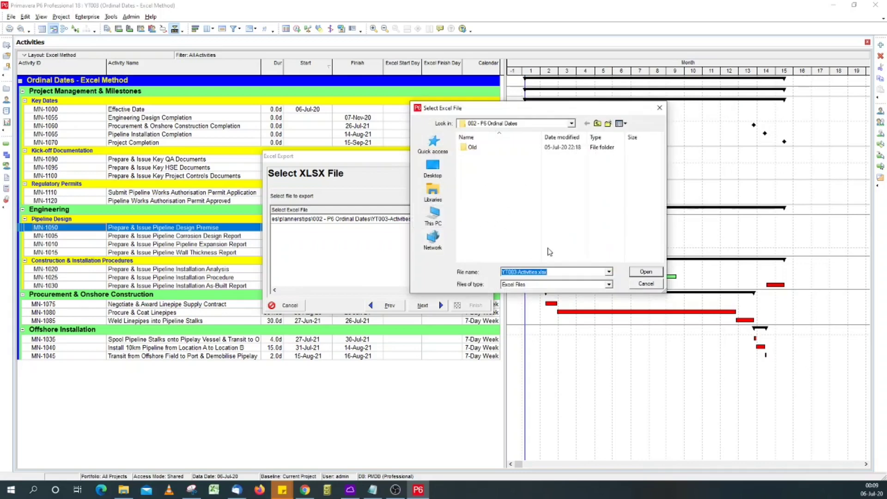
left_click(646, 272)
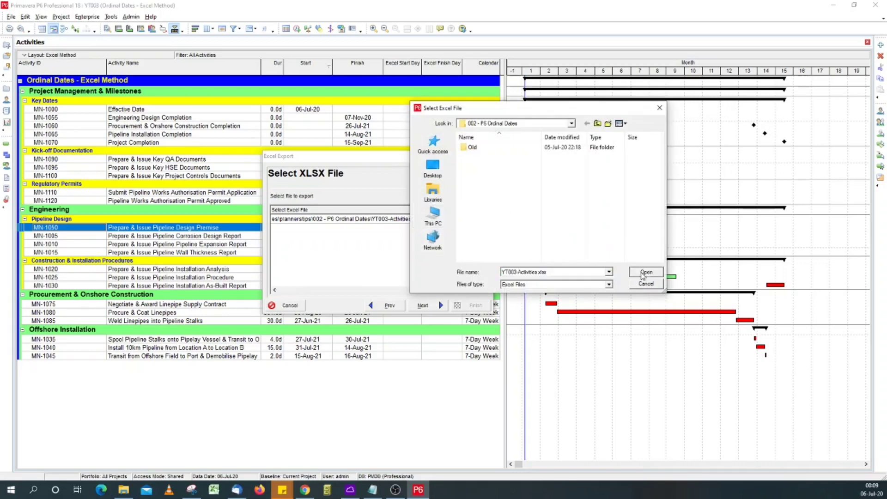
left_click(436, 308)
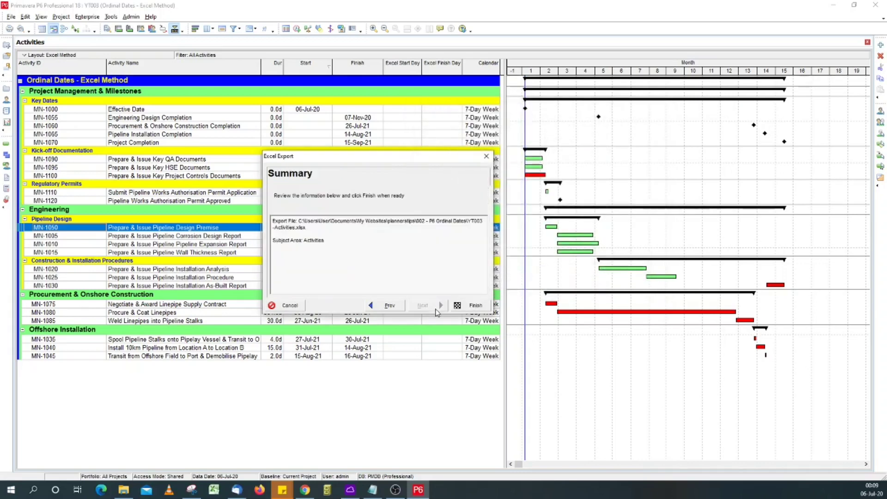
left_click(469, 312)
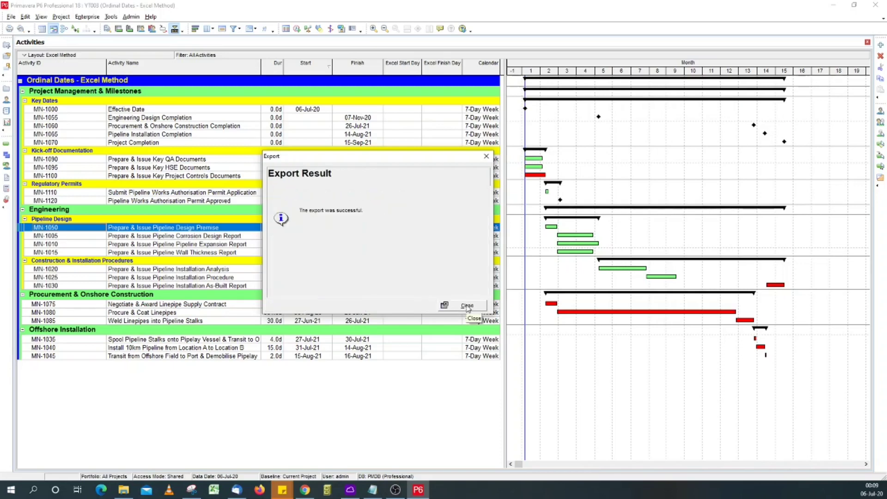
left_click(468, 306)
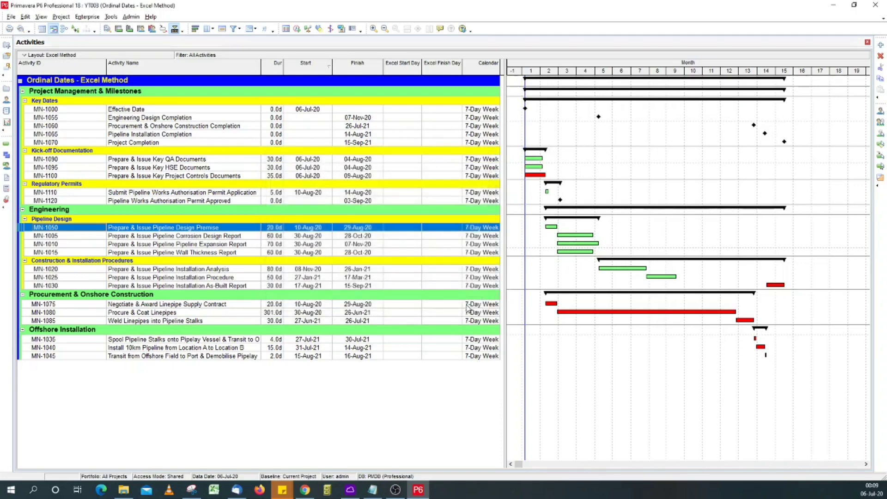
Step: Switch to File Explorer and open YT003-Activities.xlsx from the 002 - P6 Ordinal Dates folder in Excel
left_click(125, 492)
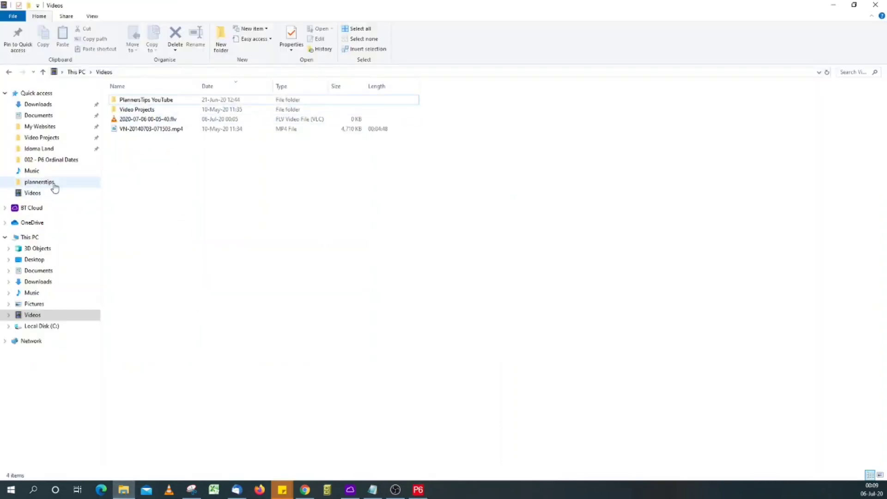
left_click(65, 161)
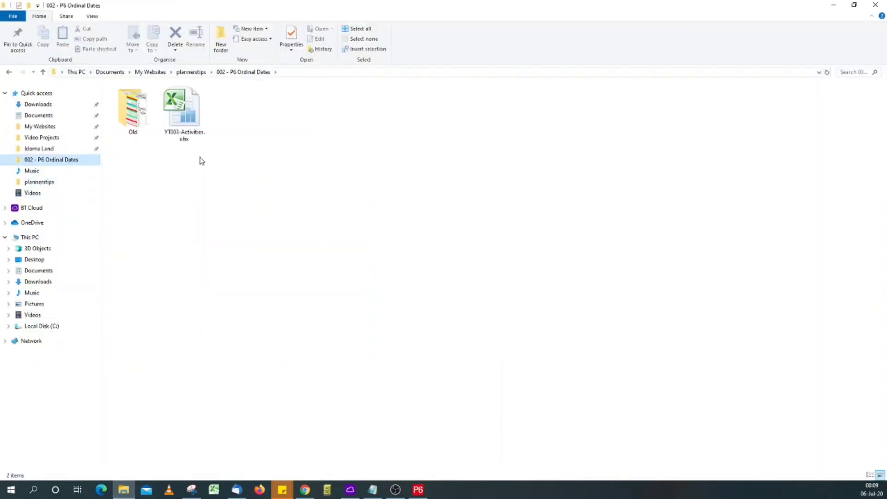
double_click(190, 114)
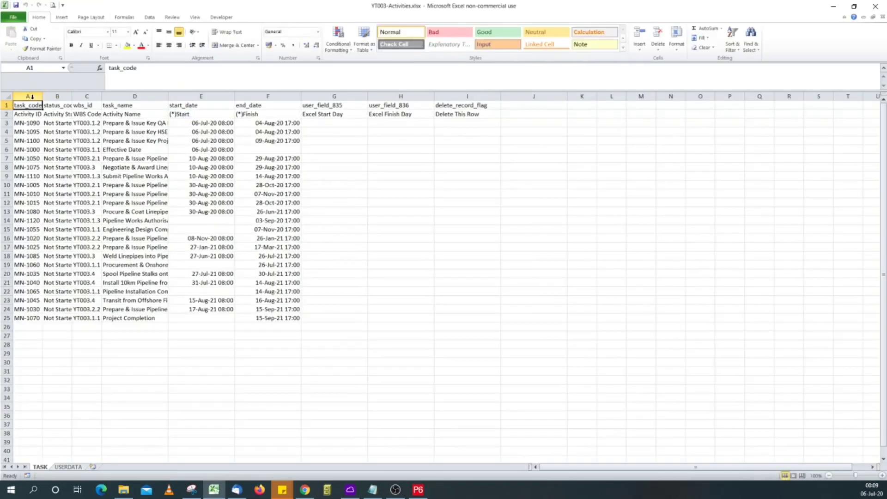
Step: Fit the widths of columns A to I on the TASK sheet to their contents
left_click_drag(32, 97, 468, 96)
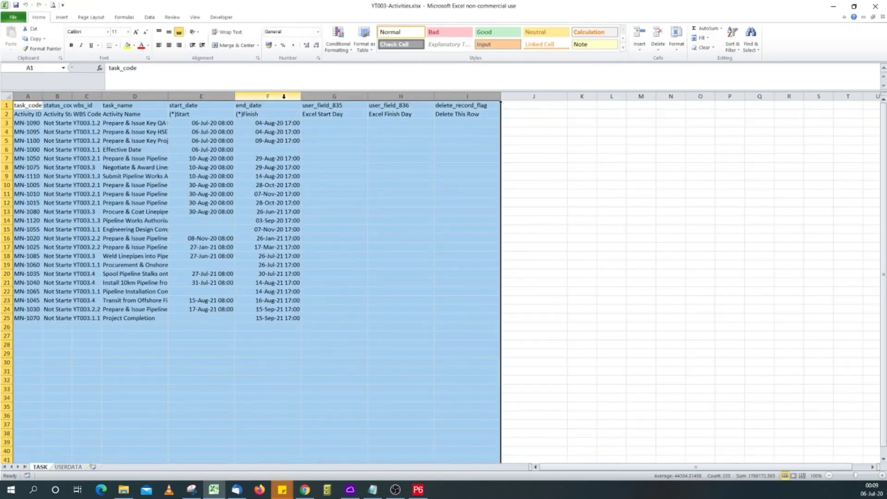
double_click(301, 97)
left_click(326, 254)
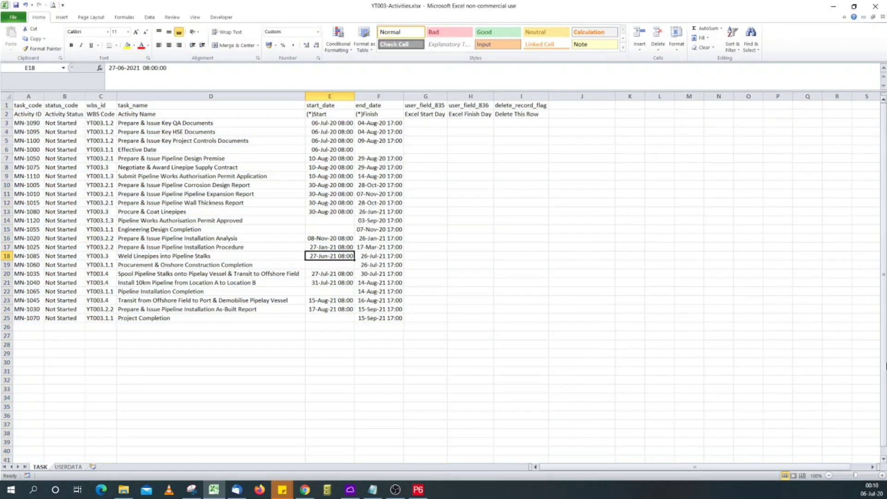
Step: Bold the Effective Date activity name and its start date in D6:E6, and select the first Excel Start Day cell, G3
left_click(139, 150)
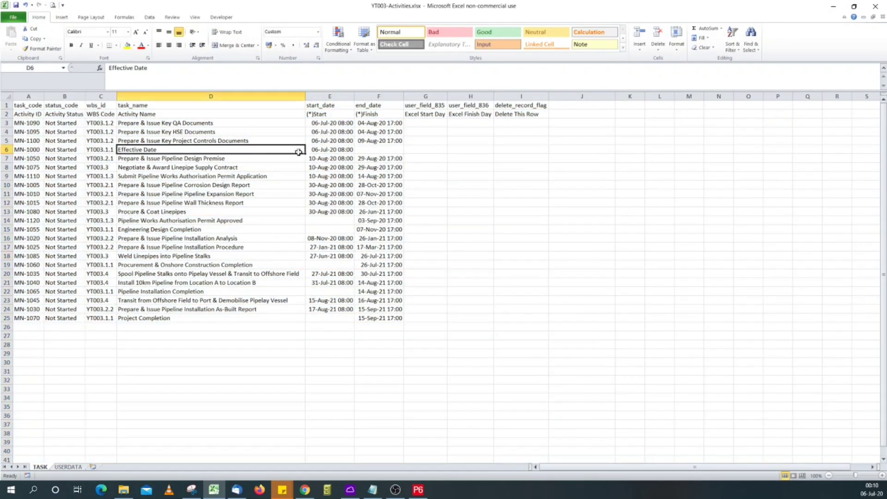
left_click_drag(298, 152, 326, 152)
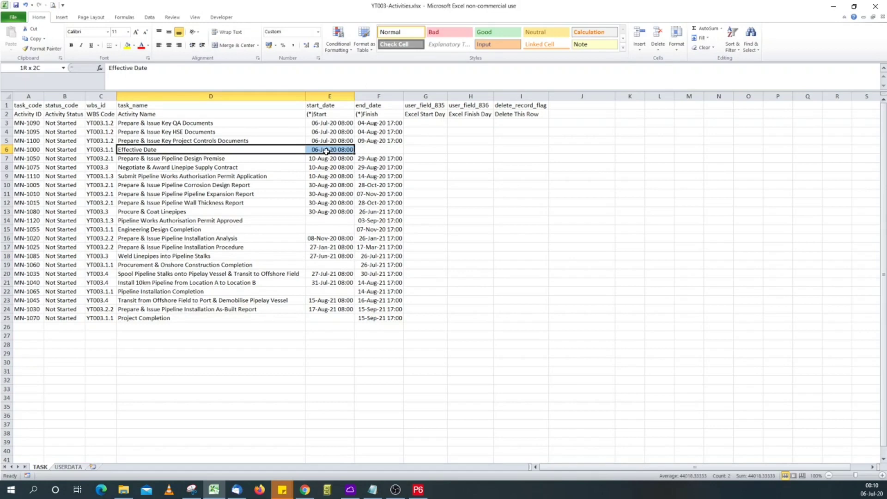
left_click_drag(327, 151, 325, 152)
left_click(72, 46)
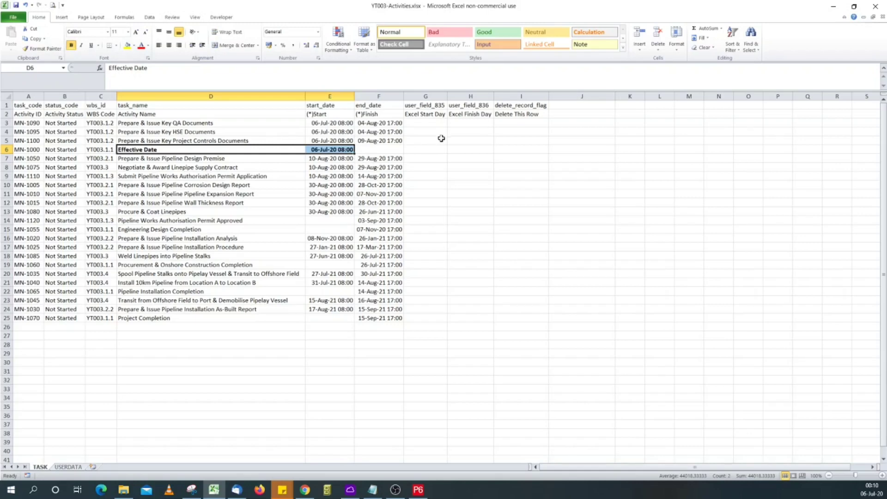
left_click(438, 121)
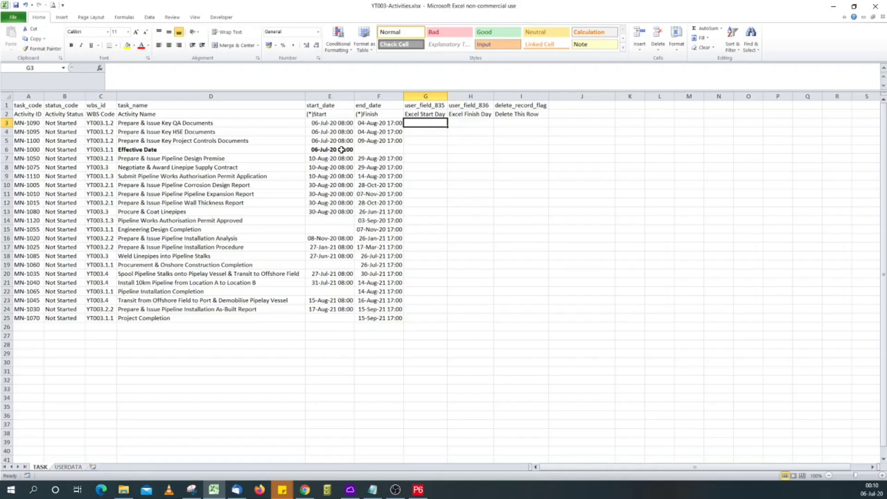
Step: Enter the formula =E3-$E$6 in G3 to subtract the Effective Date's start from the first activity's start
type("=")
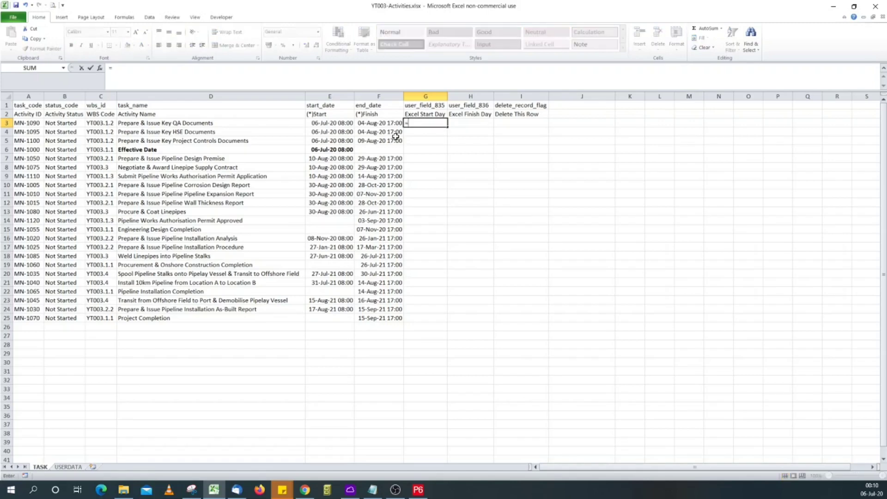
left_click(344, 123)
type("-")
left_click(325, 149)
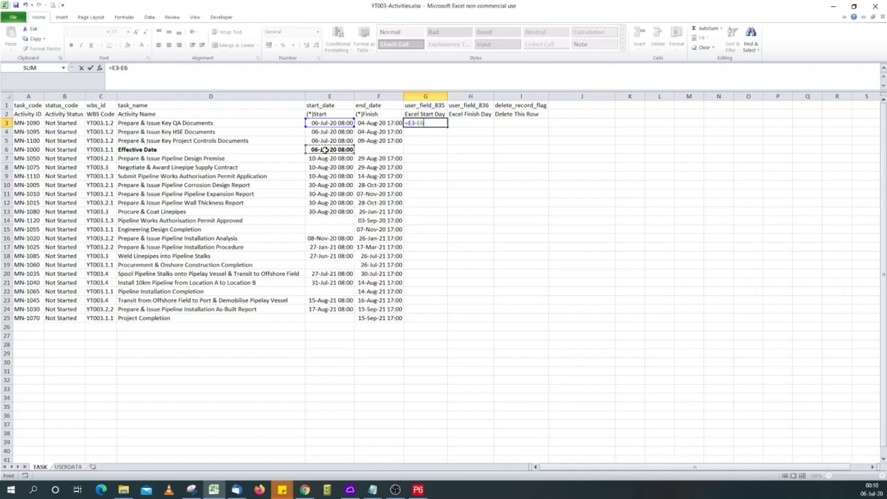
key("F4")
left_click(90, 68)
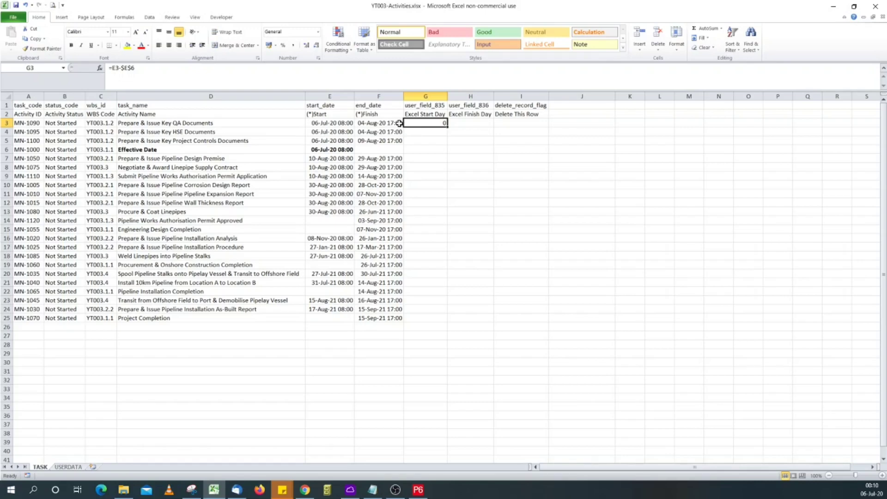
Step: Change the G3 formula to =E3-$E$6+1 and fill it down the Excel Start Day column to G25
left_click(175, 67)
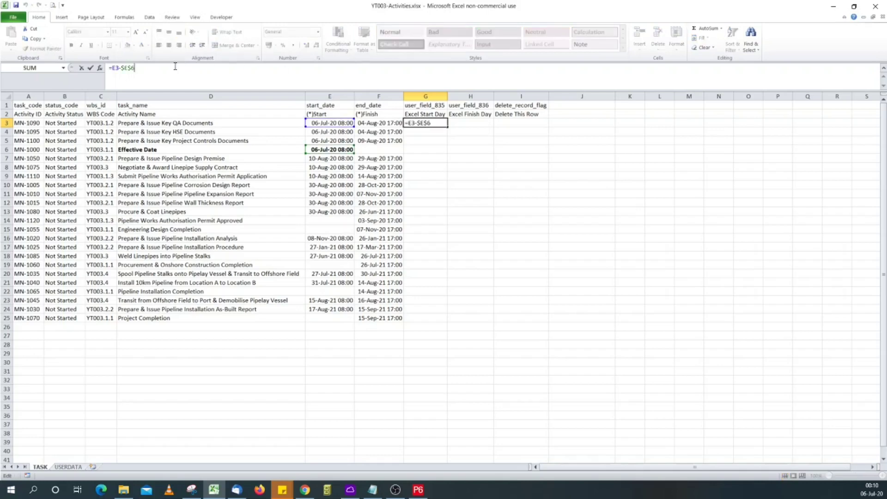
type("+1")
key("Return")
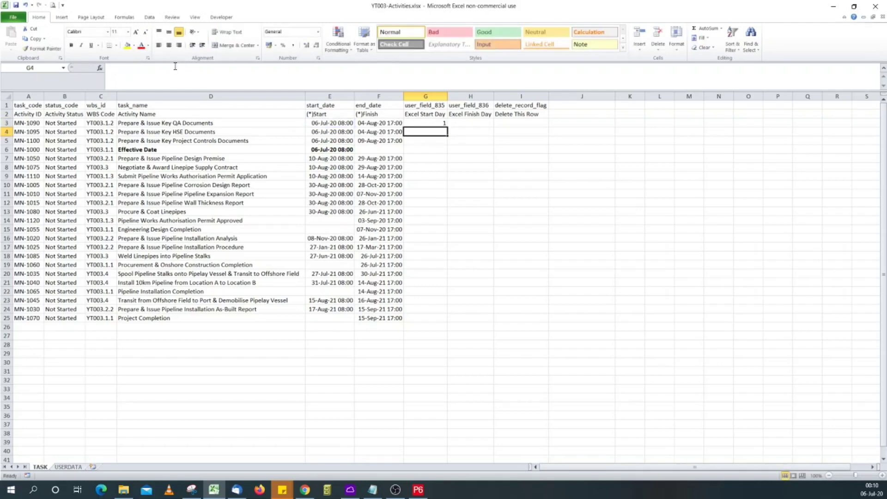
left_click(431, 123)
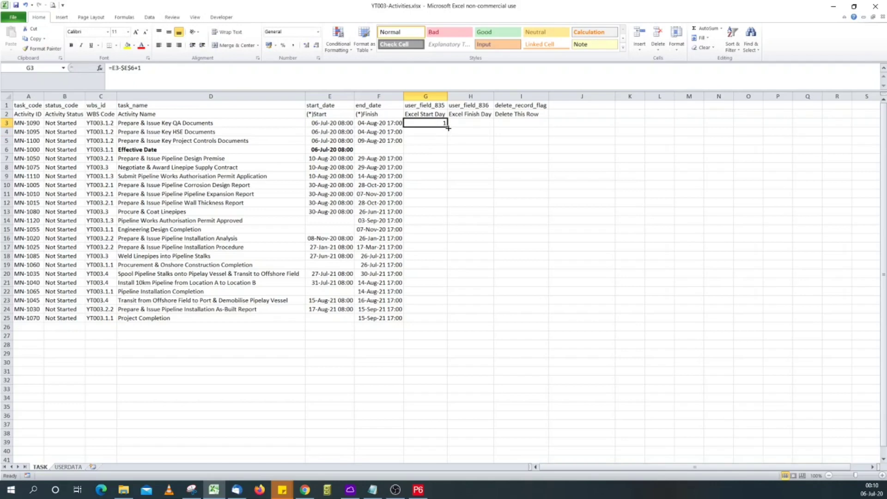
double_click(449, 128)
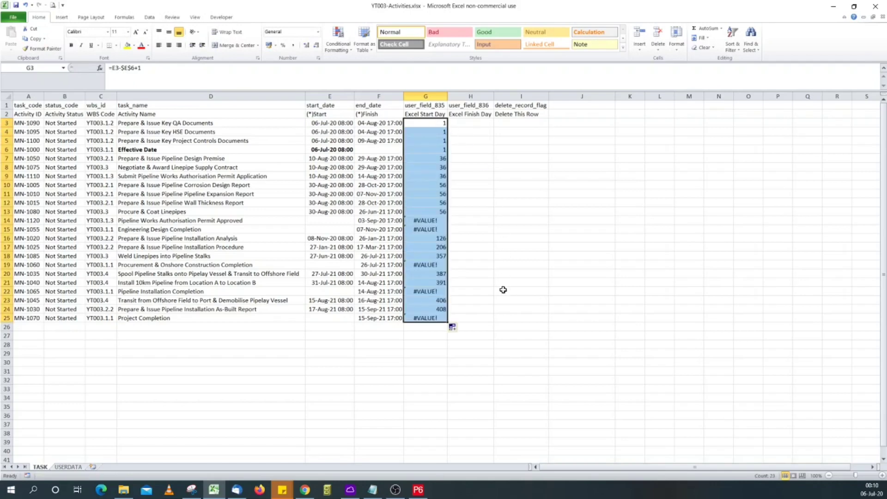
Step: Examine the Excel Start Day errors in G14, G15, G19, G22 and G25 against those milestones' start and finish dates
left_click(434, 220)
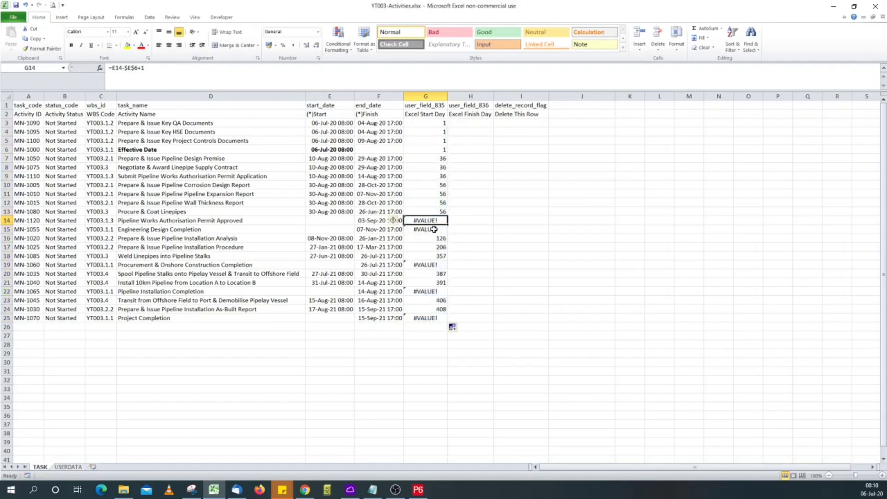
left_click(435, 229)
left_click(433, 265)
left_click(431, 292)
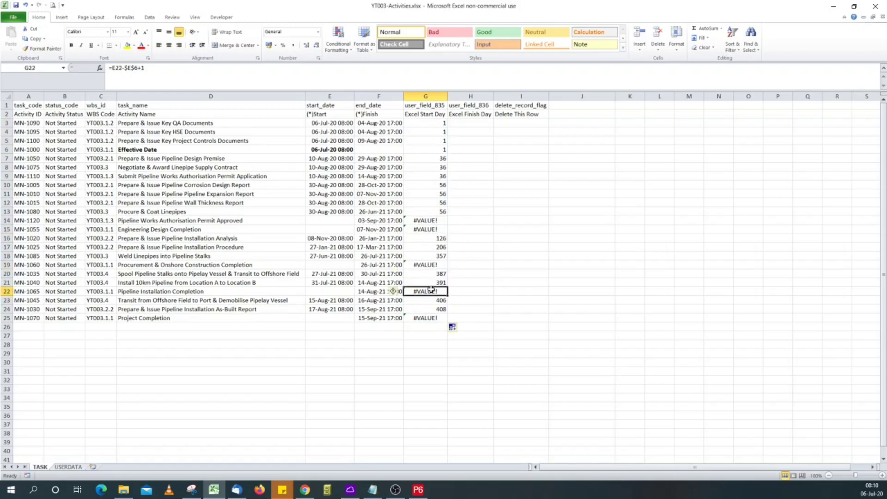
left_click(429, 326)
left_click(427, 318)
left_click(422, 294)
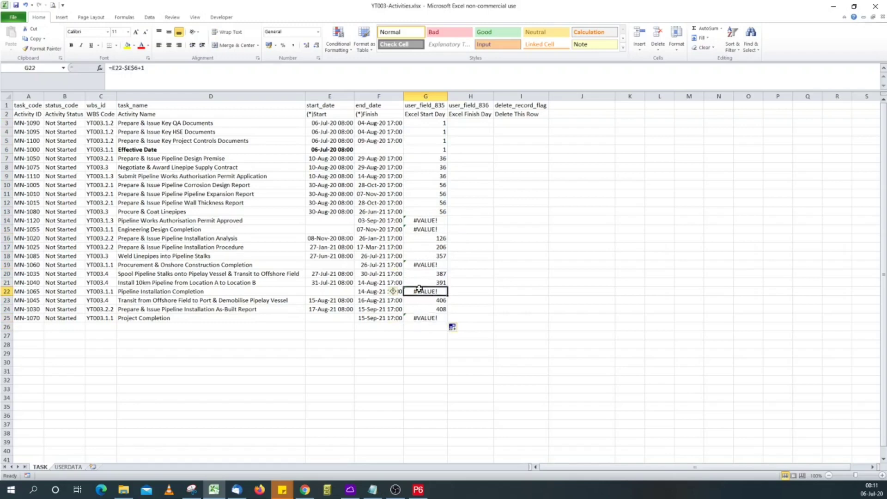
left_click(422, 266)
left_click(426, 229)
left_click(425, 221)
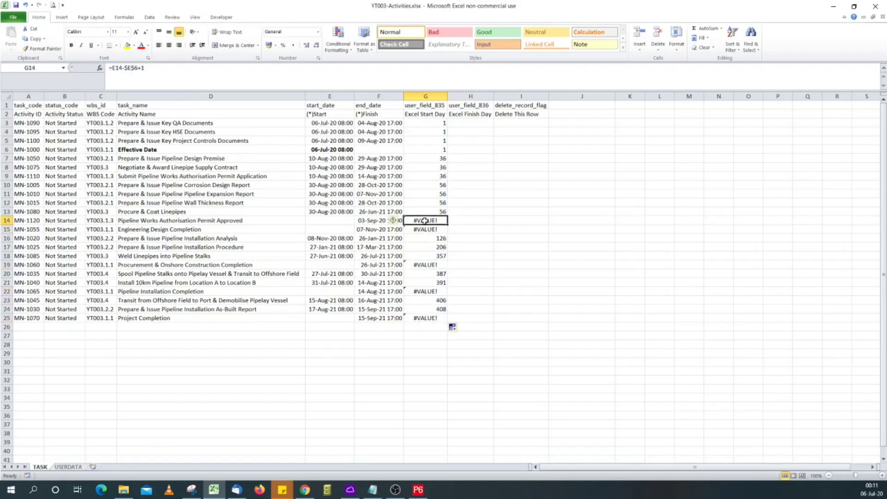
left_click(373, 220)
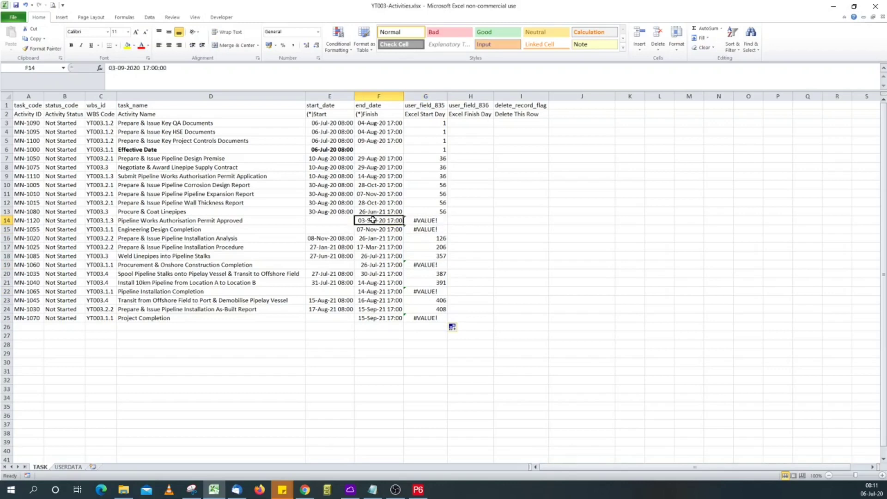
left_click_drag(344, 221, 337, 230)
left_click(337, 265)
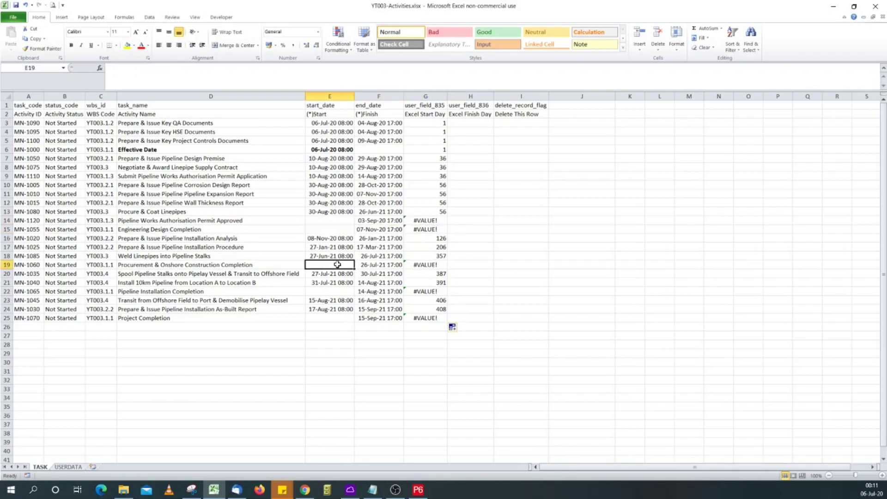
left_click(335, 292)
Step: Enter the formula =F3-$E$6+1 in H3 as the first activity's Excel Finish Day
left_click(470, 122)
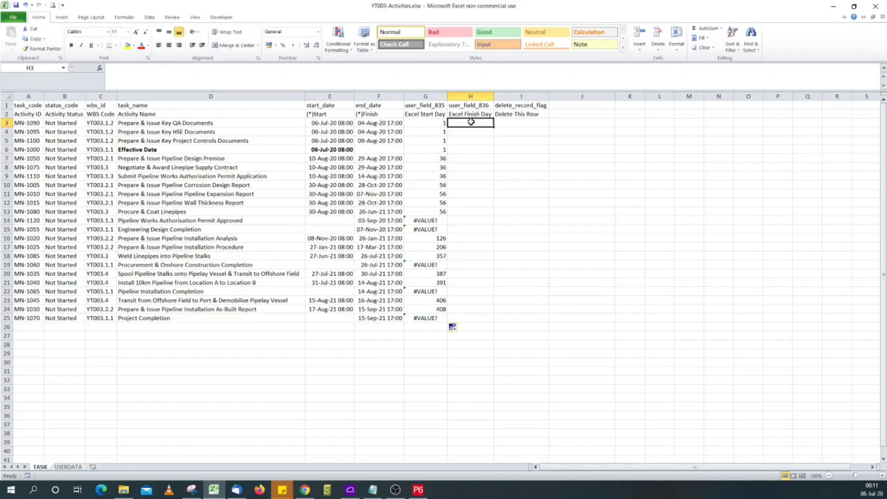
type("=")
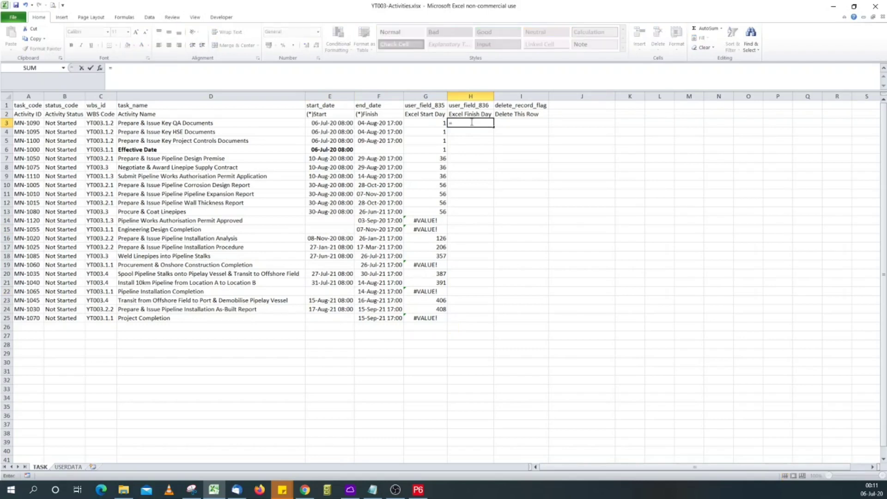
left_click(387, 123)
type("-")
left_click(339, 150)
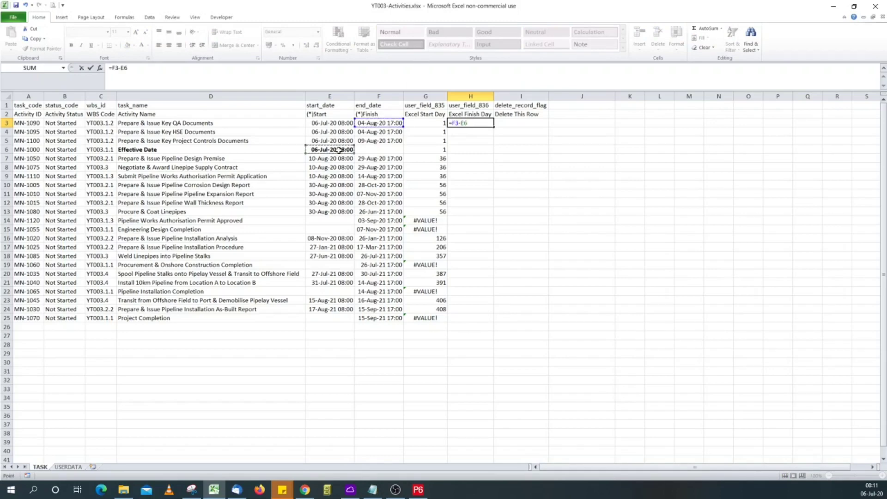
key("F4")
left_click(215, 76)
key("Return")
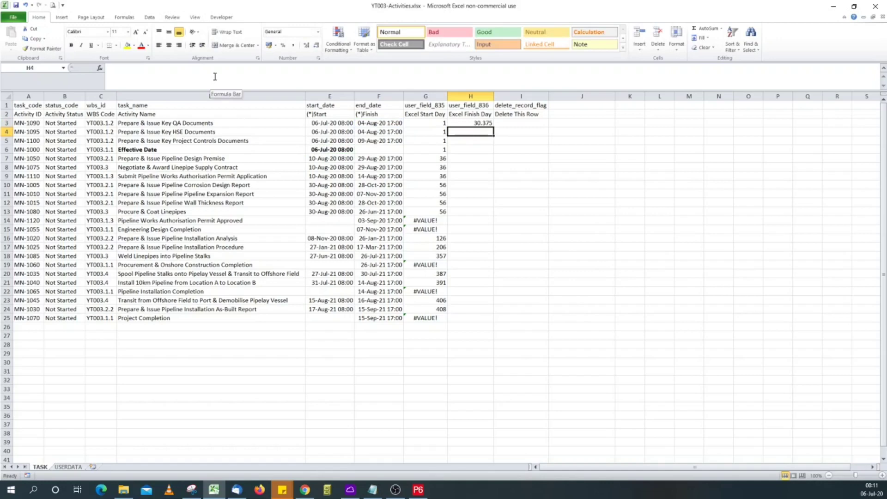
Step: Change the H3 formula to =(F3-$E$6+1)-9/24 to deduct the nine-hour working day
left_click(473, 124)
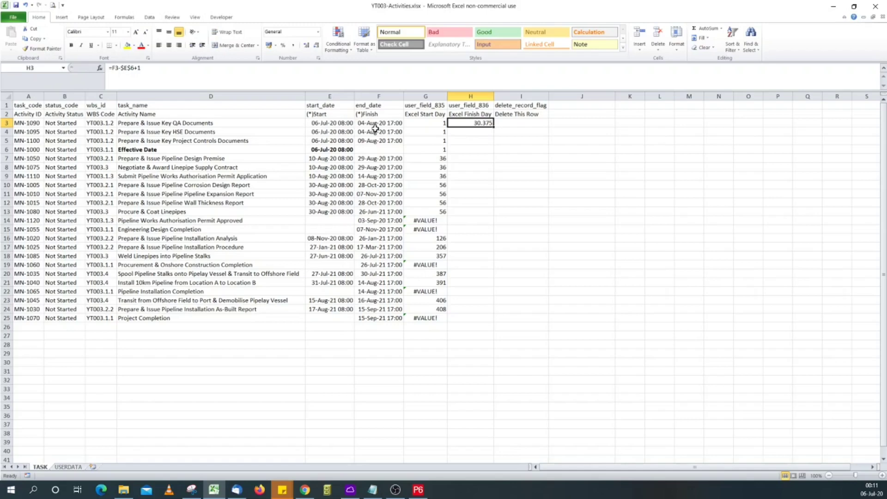
left_click(184, 69)
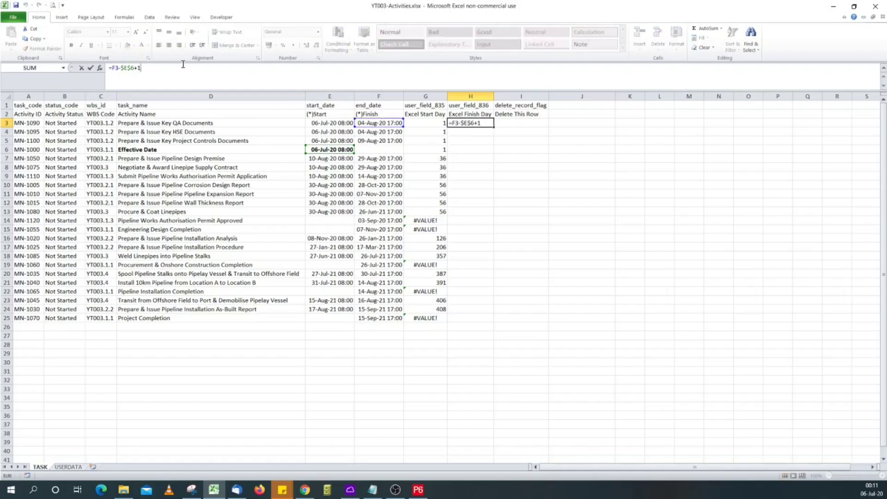
type(")")
left_click(118, 68)
type("(")
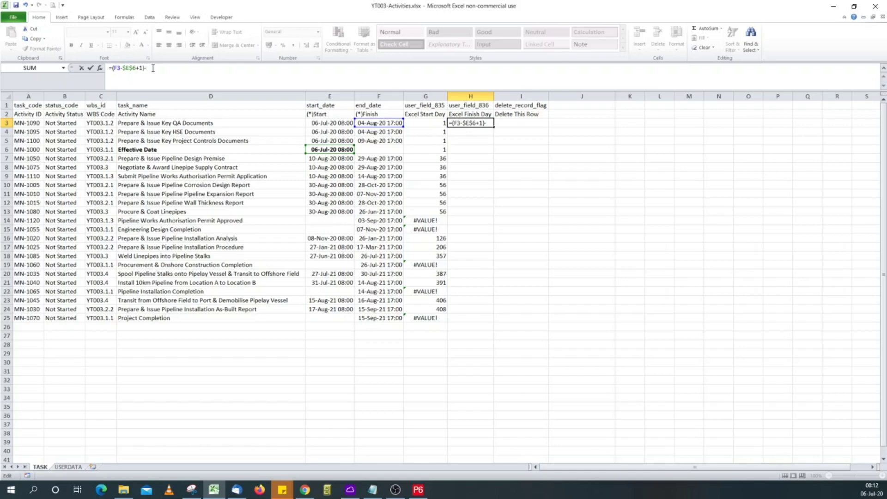
type("9/24")
key("Return")
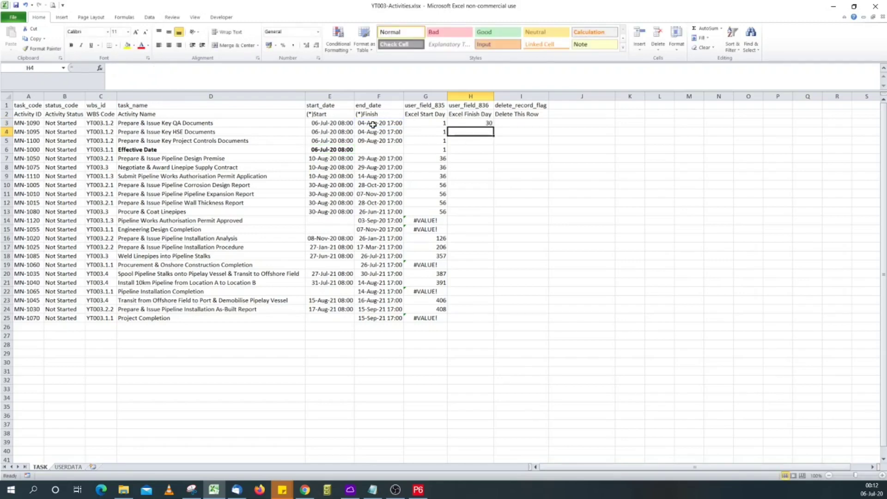
Step: Fill the H3 formula down the Excel Finish Day column to H25
left_click(428, 123)
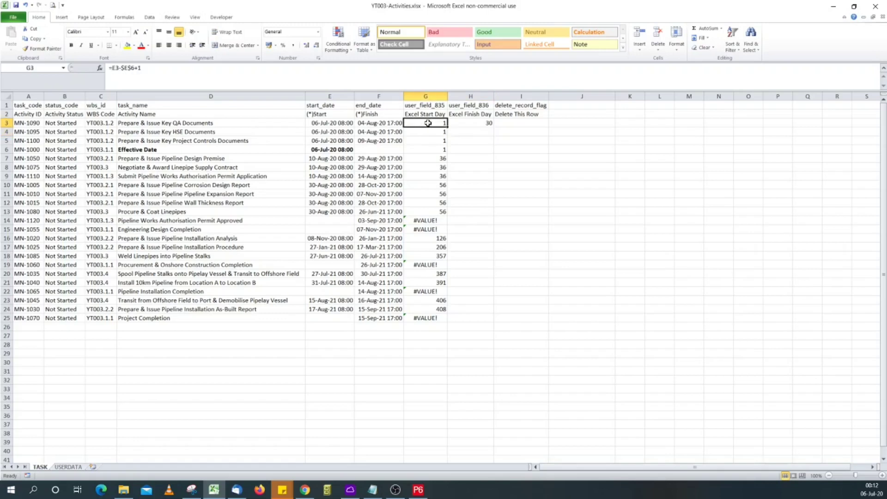
left_click(475, 123)
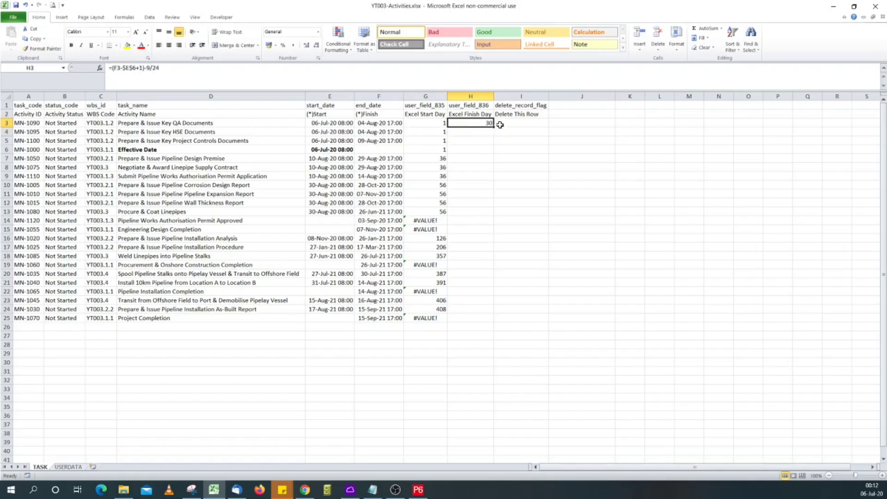
double_click(495, 126)
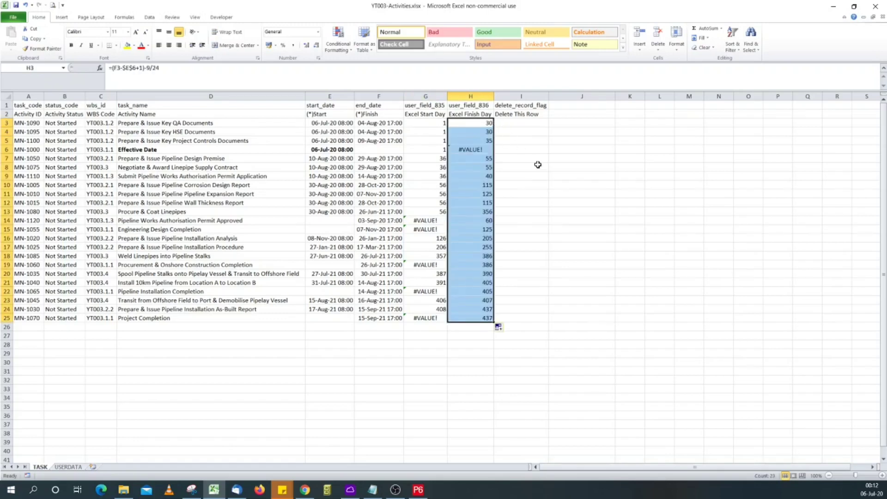
Step: Replace the Effective Date milestone's finish day formula in H6 with =G6
left_click(479, 149)
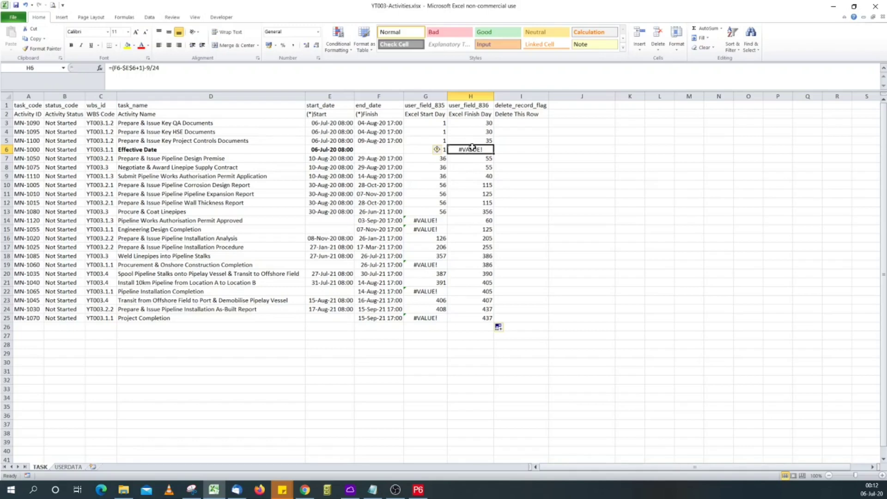
type("=")
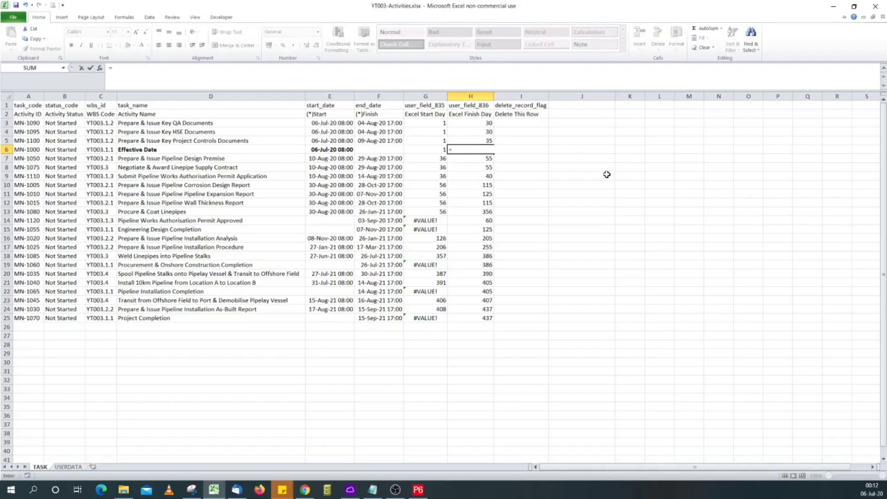
left_click(439, 148)
key("Return")
Step: Replace the start day formula of Pipeline Works Authorisation Permit Approved in G14 with =H14
left_click(443, 219)
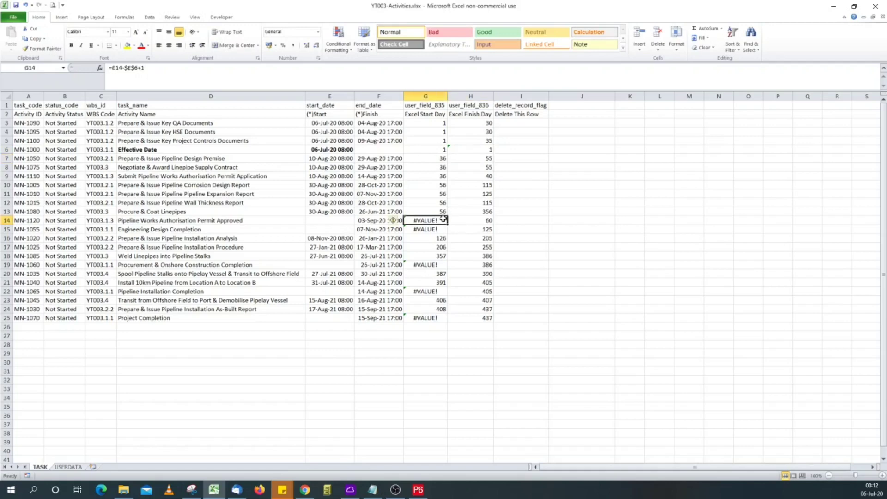
type("=")
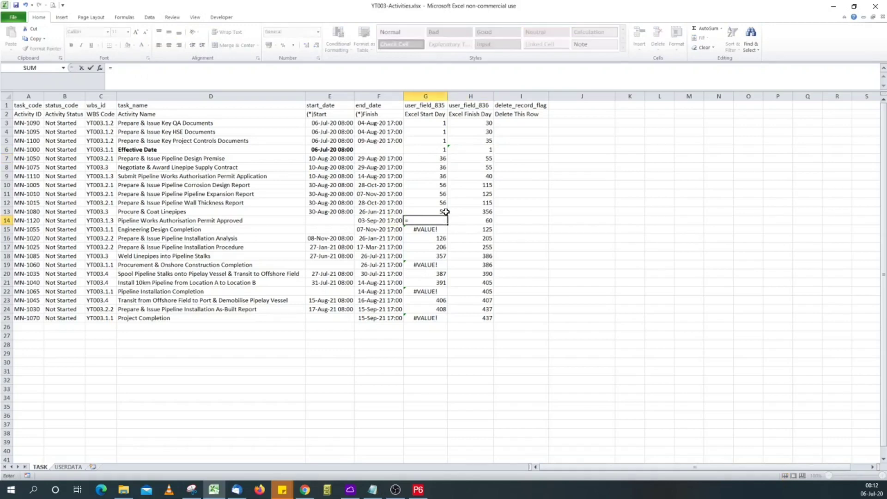
left_click(482, 221)
key("Return")
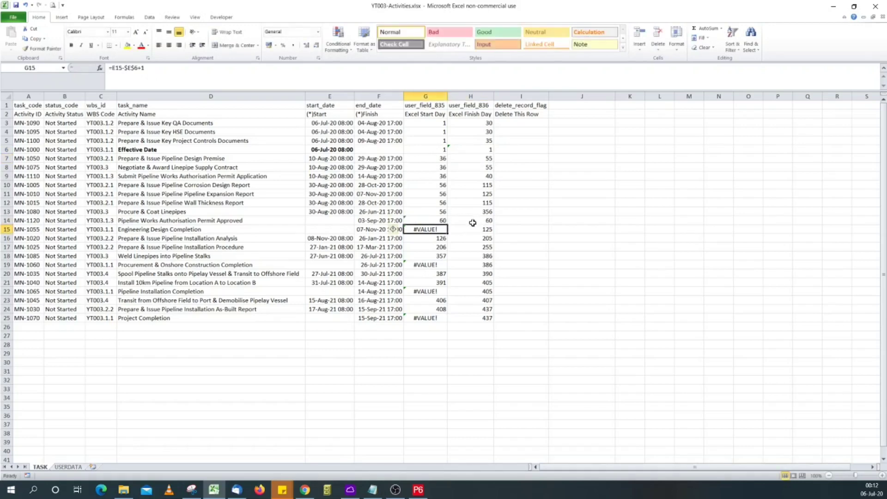
Step: Copy the G14 formula to the other finish milestones' start day cells G15, G19, G22 and G25
left_click(433, 220)
key("ctrl+c")
left_click(434, 230)
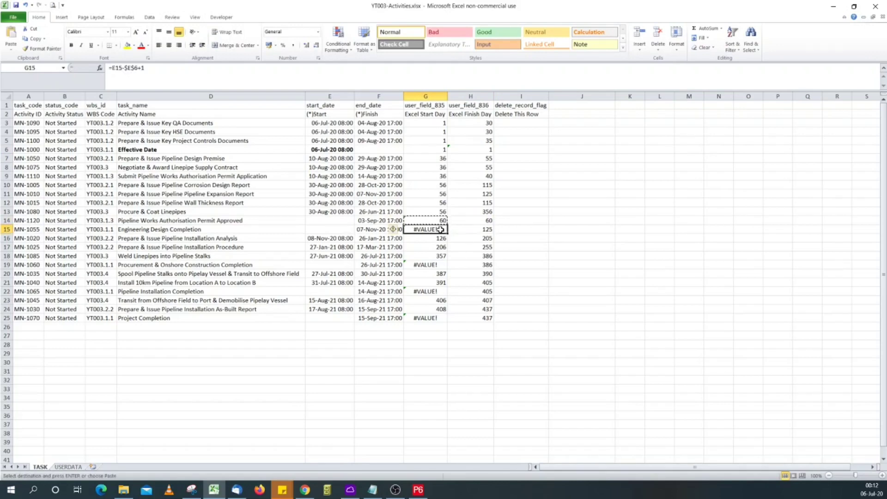
key("ctrl+v")
left_click(435, 264)
key("ctrl+v")
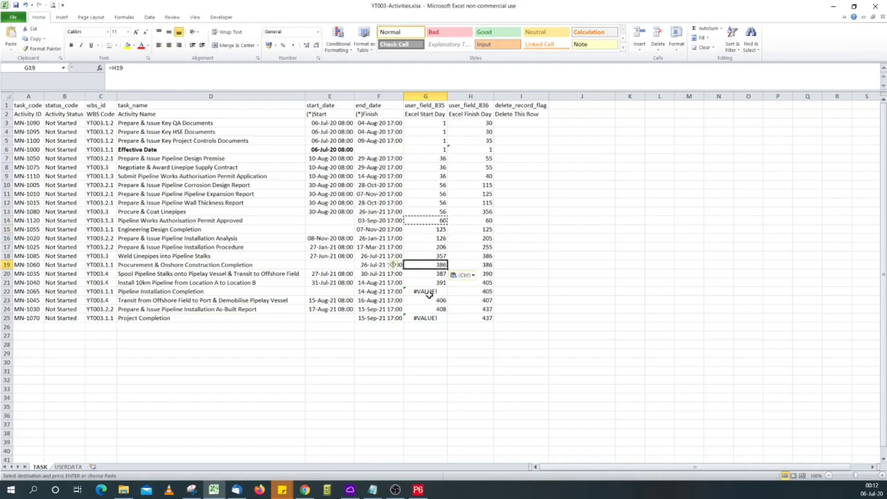
left_click(430, 292)
key("ctrl+v")
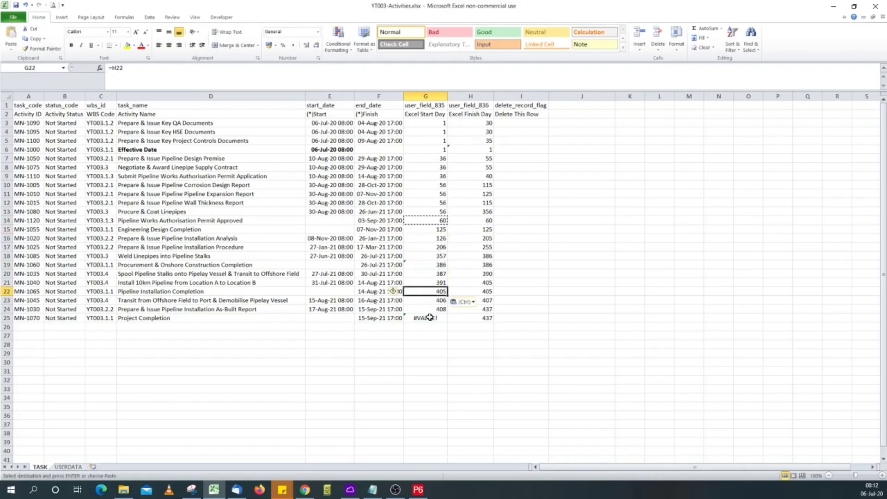
left_click(430, 318)
key("ctrl+v")
left_click(519, 344)
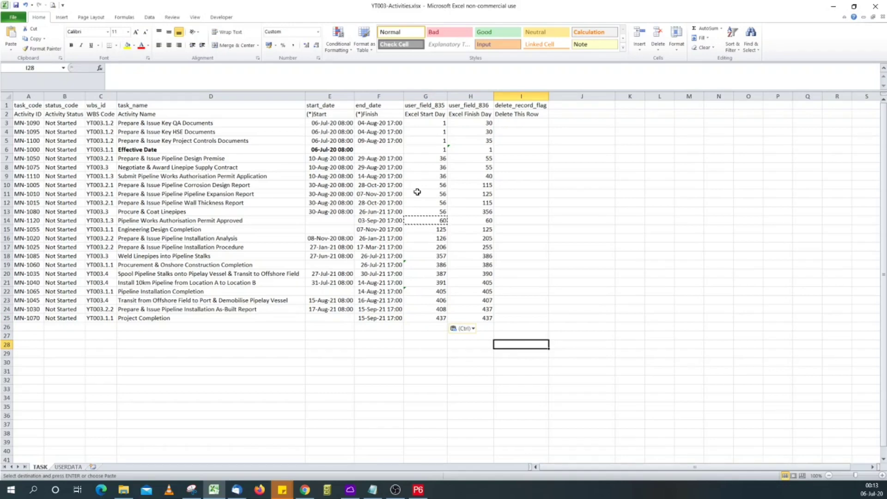
Step: Review the Excel Start Day and Excel Finish Day values in the upper rows, including the formulas in G10 and H10
left_click_drag(442, 122, 474, 171)
left_click(443, 186)
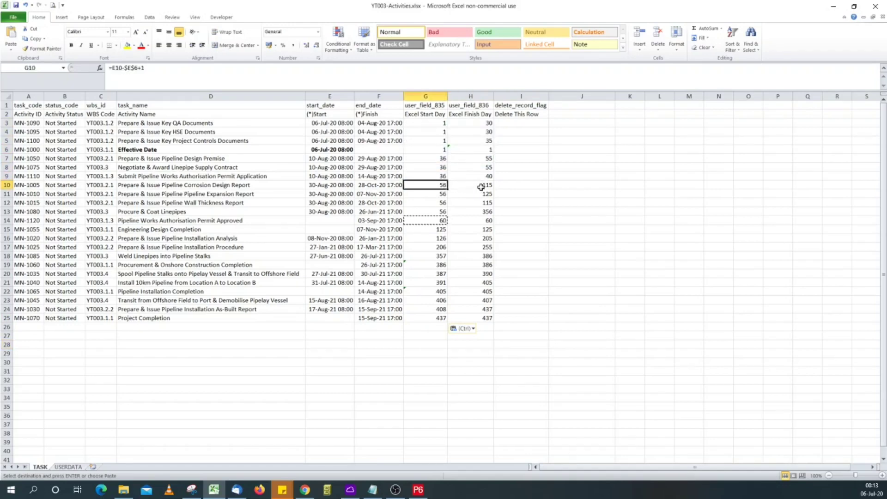
left_click(480, 186)
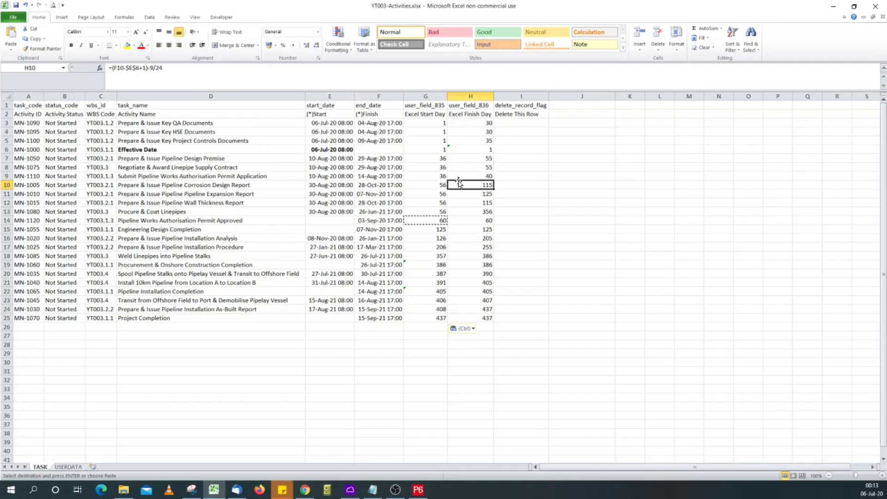
Step: Replace the Excel Start Day and Excel Finish Day formulas in G3:H25 with their calculated values, pasted over the same cells
left_click(430, 187)
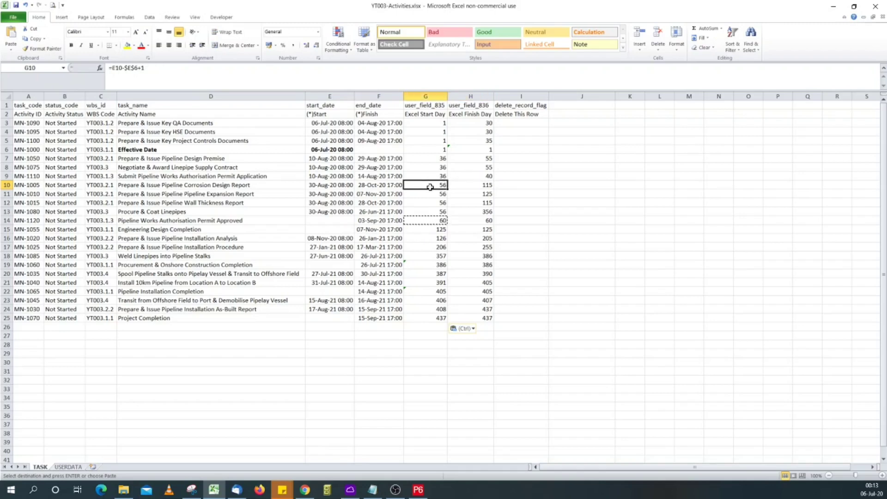
left_click(478, 185)
left_click(441, 126)
left_click_drag(441, 129, 490, 316)
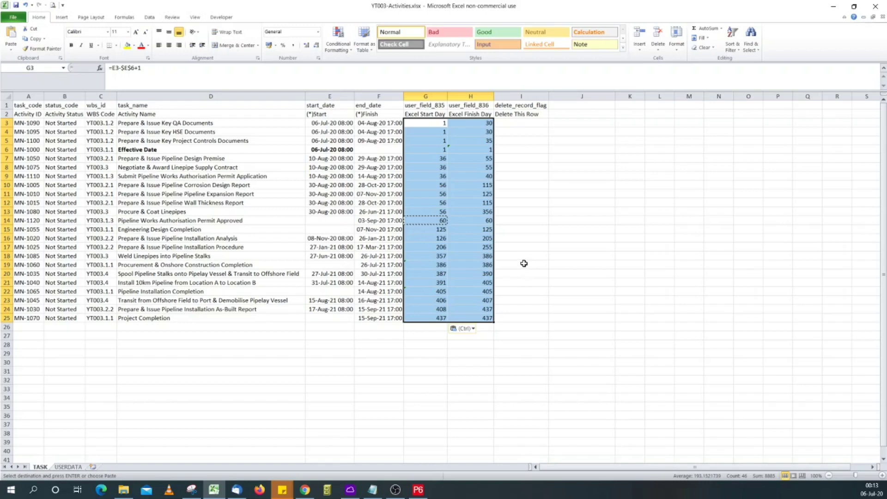
key("ctrl+c")
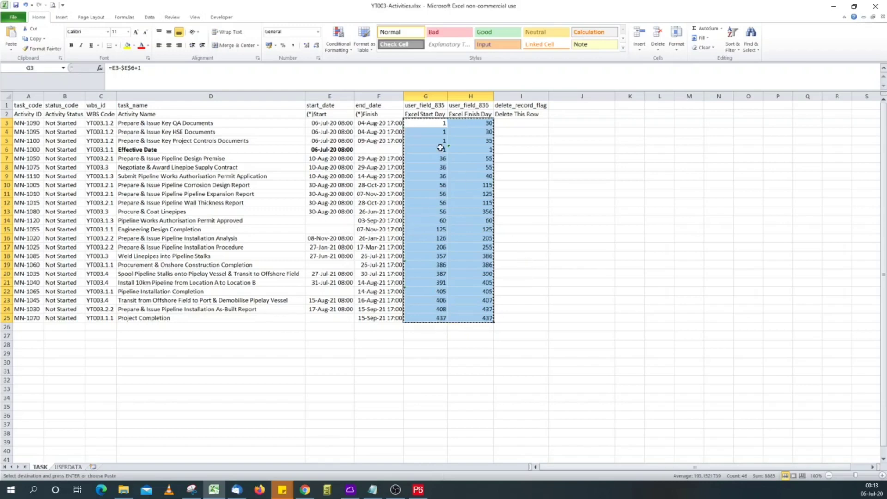
left_click(432, 123)
right_click(432, 122)
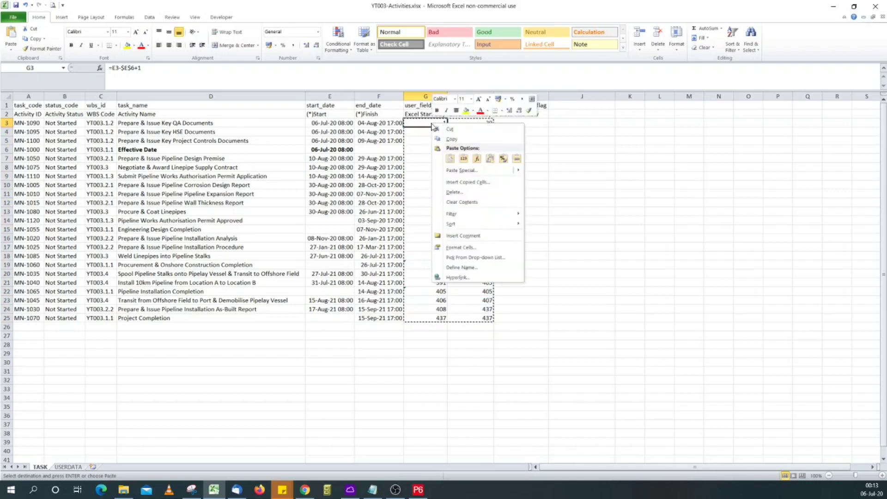
left_click(464, 161)
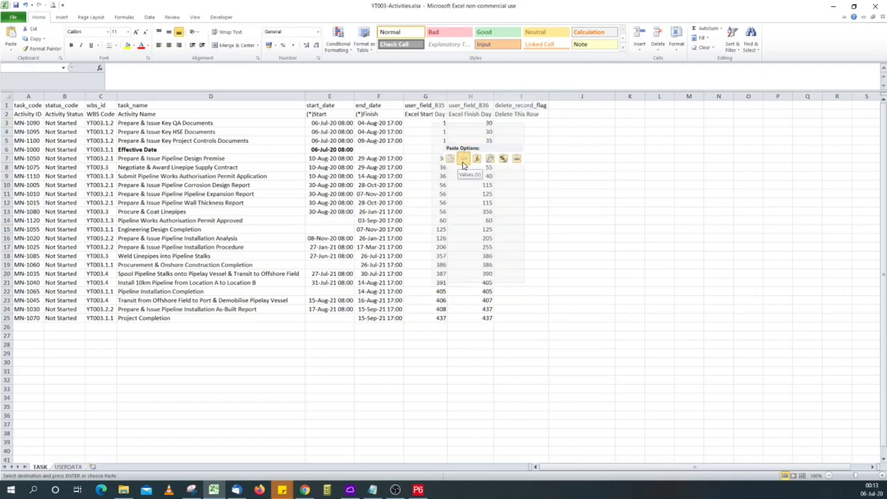
left_click(463, 159)
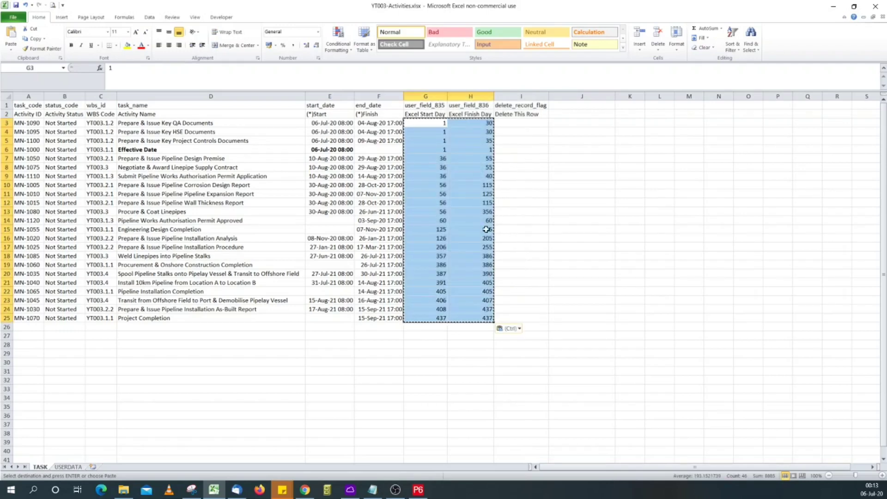
Step: Check that the day cells hold plain values, and save and close YT003-Activities.xlsx
left_click(486, 275)
left_click(440, 267)
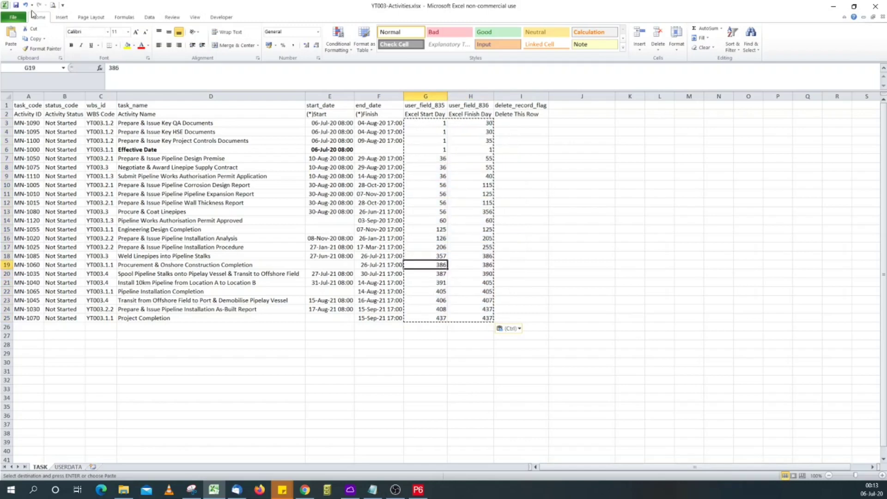
left_click(16, 6)
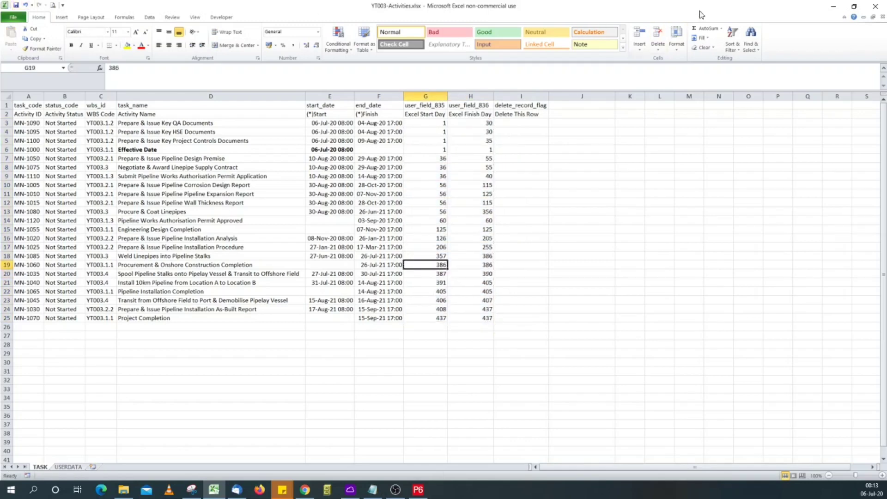
left_click(874, 6)
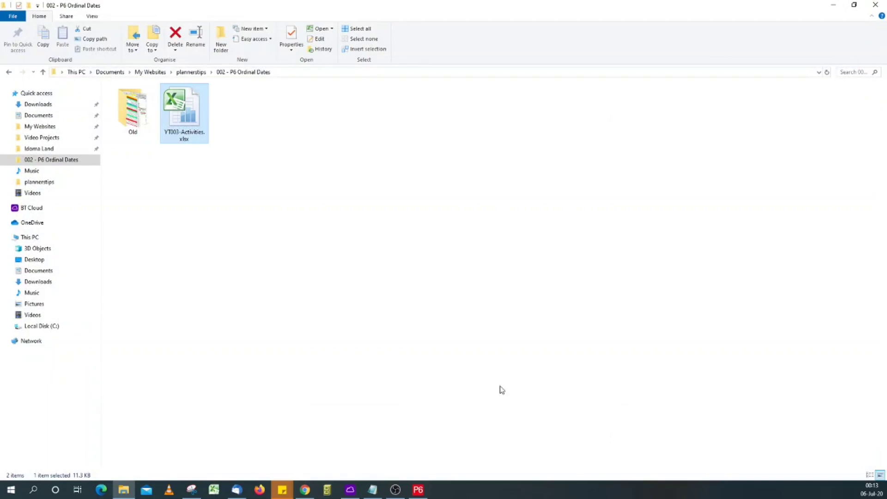
Step: Switch to Primavera P6 and start an import in the Spreadsheet (XLSX) format
left_click(418, 490)
left_click(10, 17)
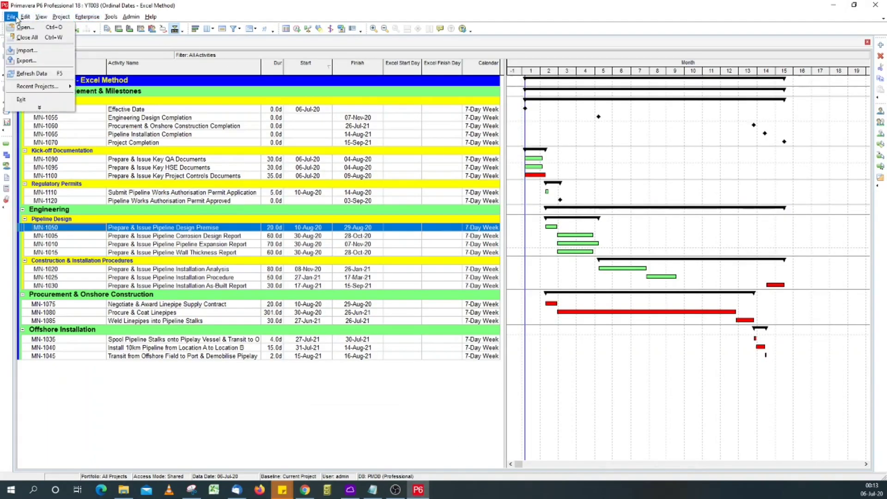
left_click(31, 51)
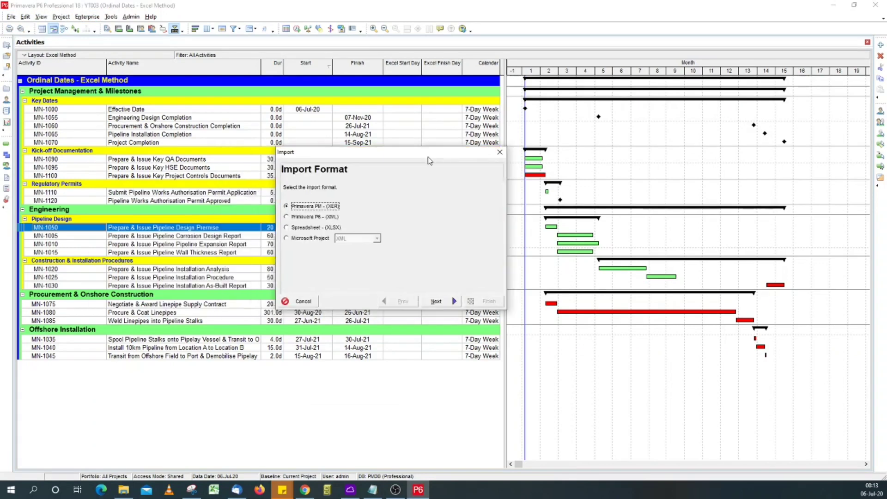
left_click(324, 228)
left_click(436, 301)
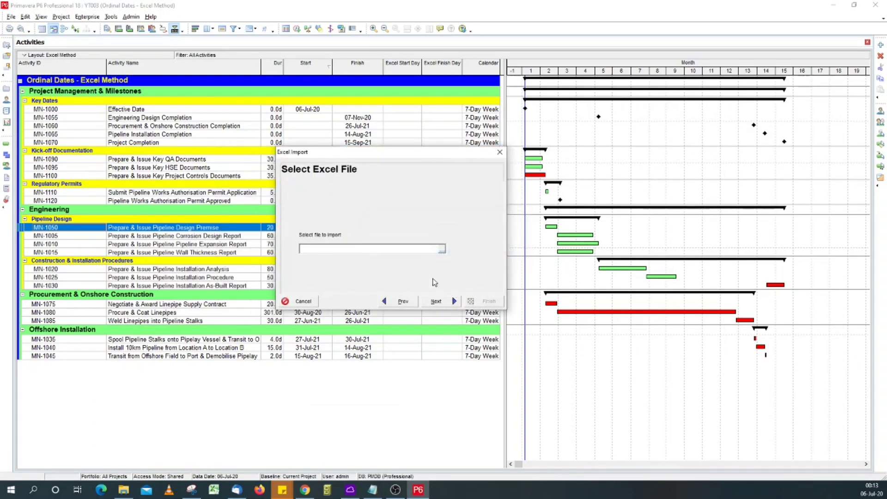
Step: Choose YT003-Activities.xlsx from My Websites, plannerstips, 002 - P6 Ordinal Dates as the file to import
left_click(442, 249)
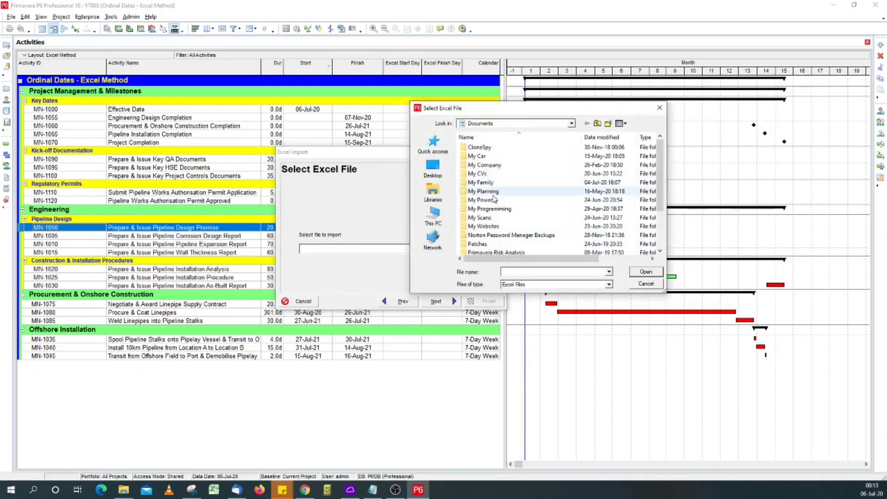
double_click(484, 226)
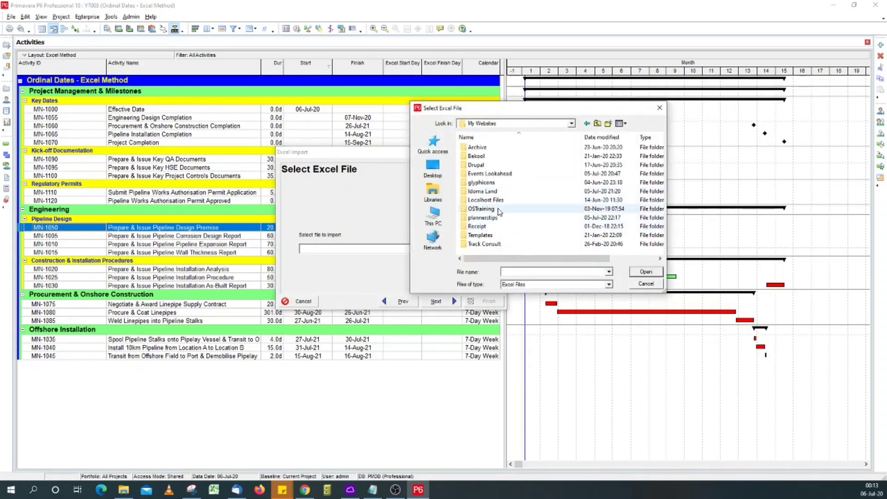
double_click(499, 219)
double_click(507, 173)
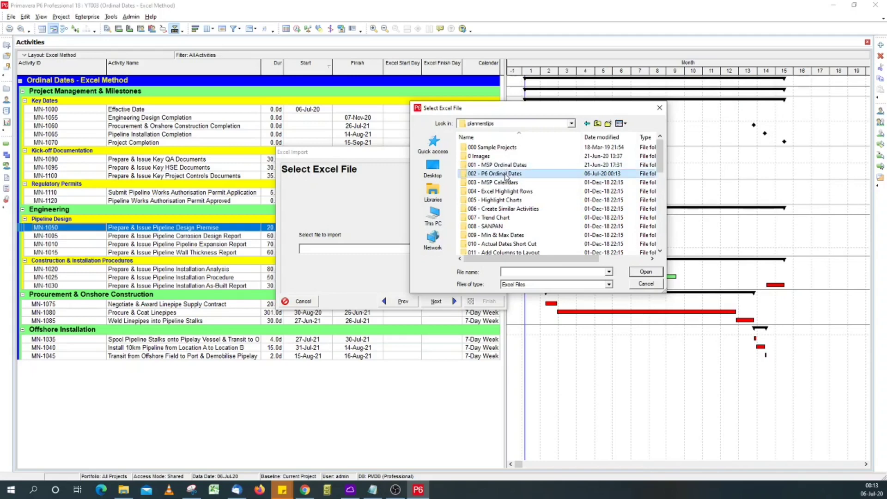
left_click(492, 158)
double_click(492, 159)
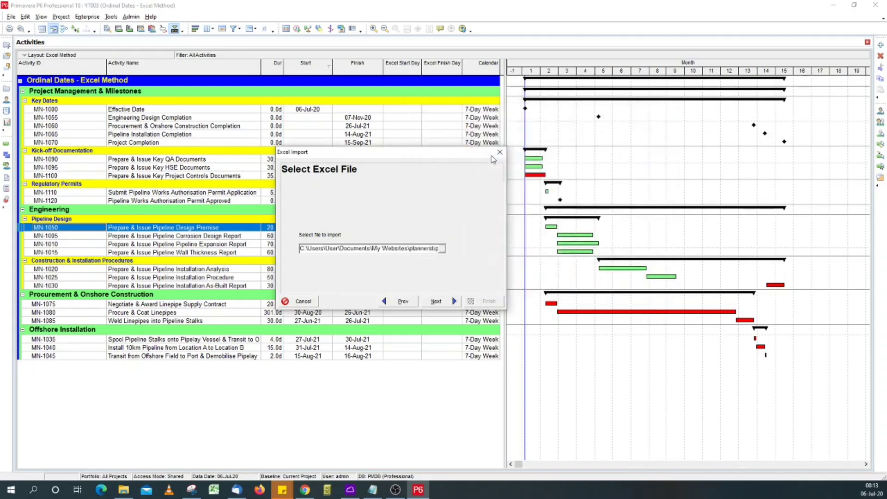
left_click(435, 301)
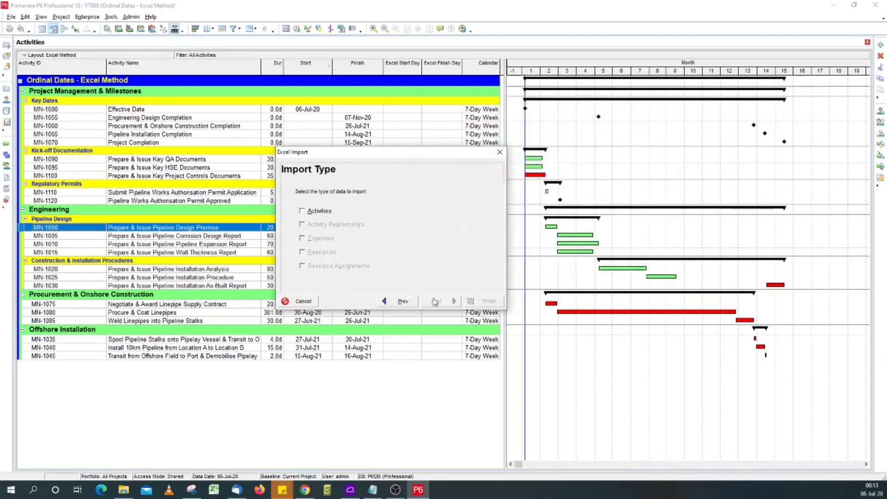
Step: Import the Activities data as an update to existing project YT003 and close the import wizard
left_click(317, 212)
left_click(436, 301)
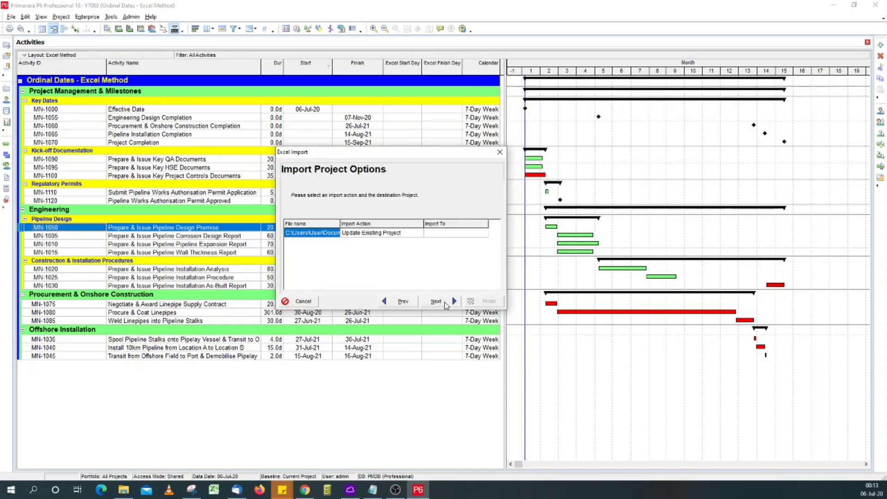
left_click(446, 234)
left_click(484, 234)
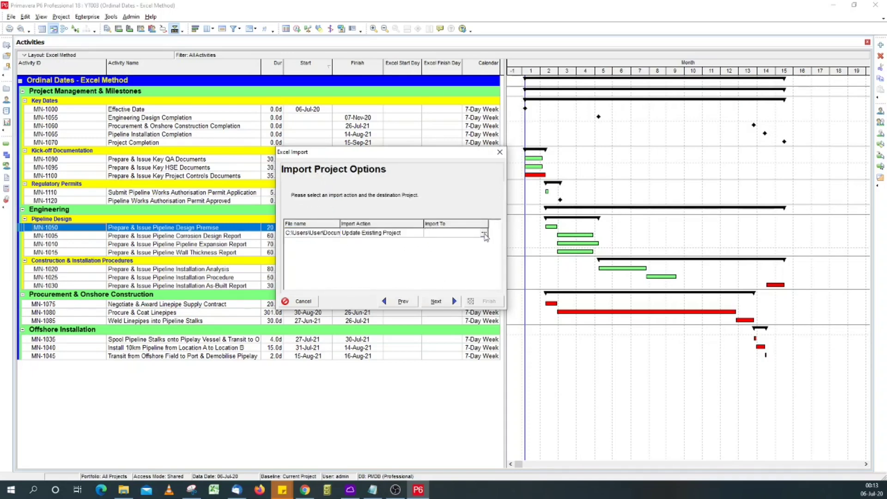
left_click(484, 234)
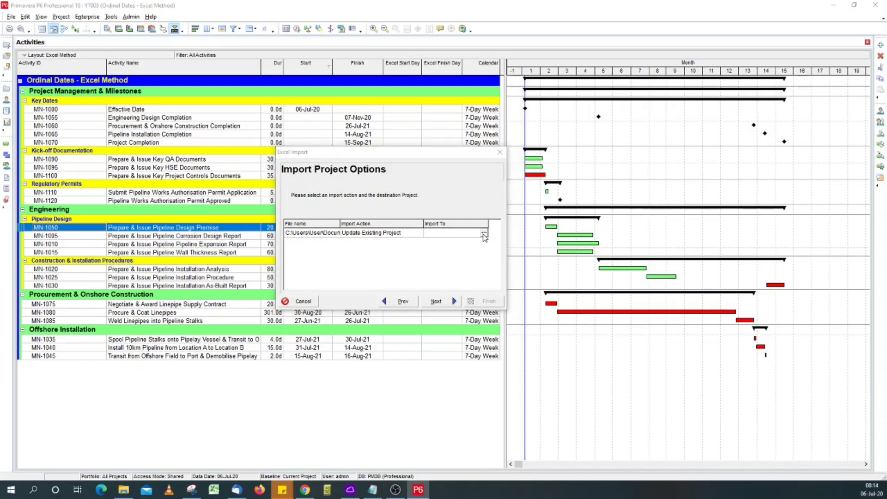
left_click_drag(259, 238, 401, 239)
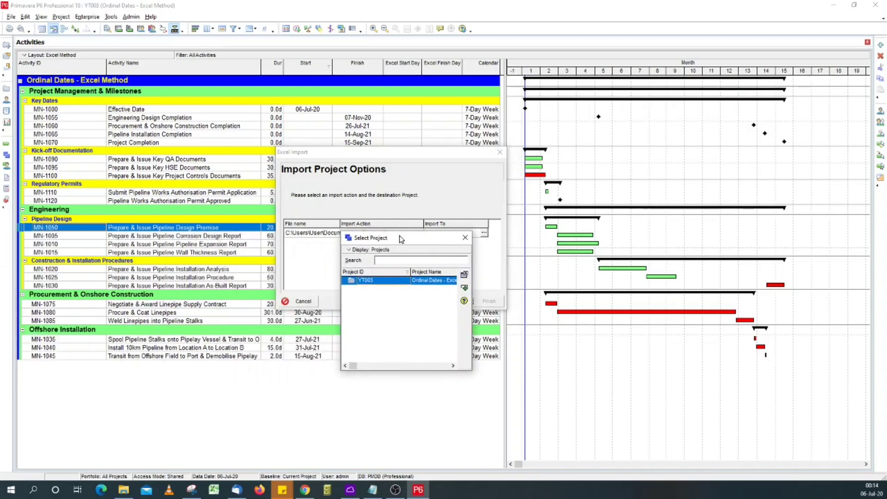
double_click(377, 281)
left_click(437, 302)
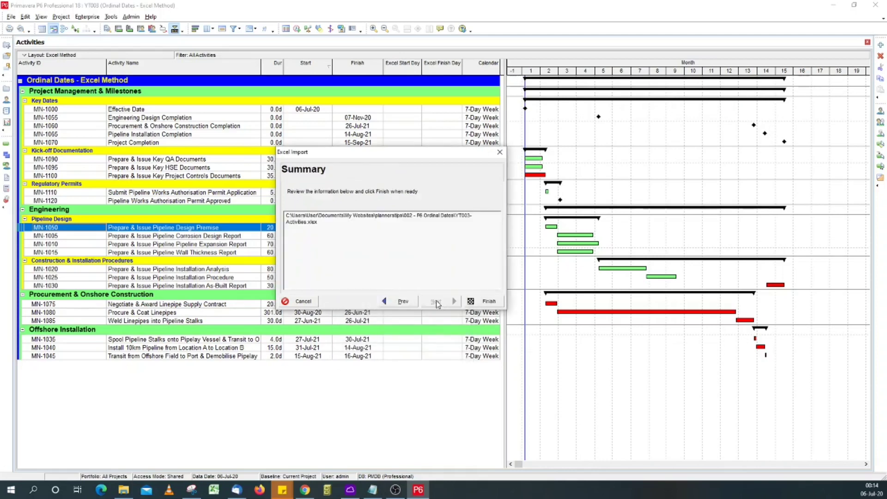
left_click(490, 304)
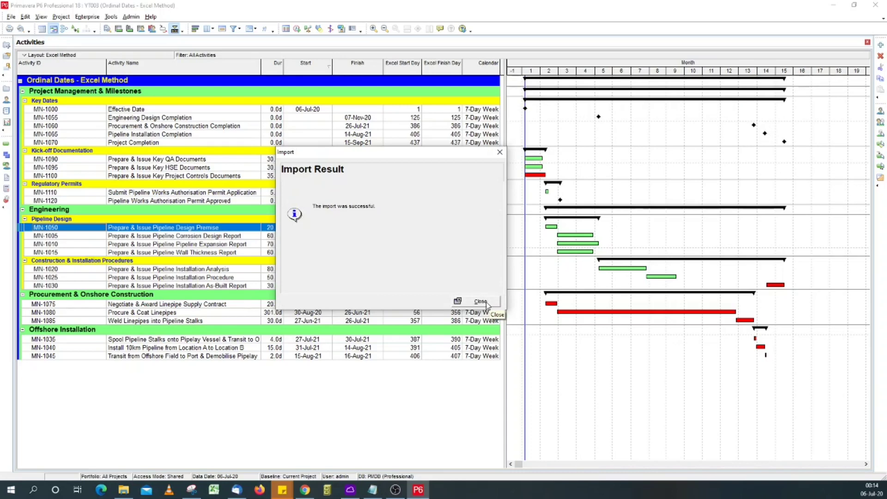
left_click(480, 302)
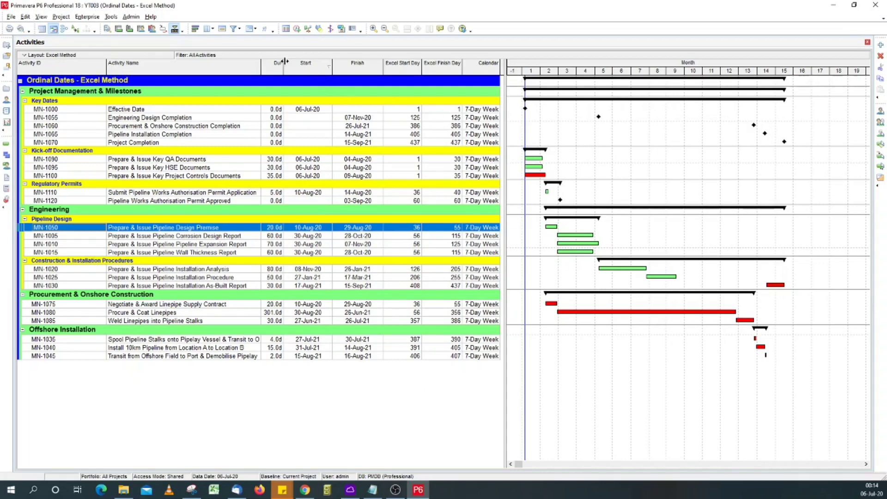
Step: Remove the Start and Finish date columns from the activity table's selected columns
left_click(209, 28)
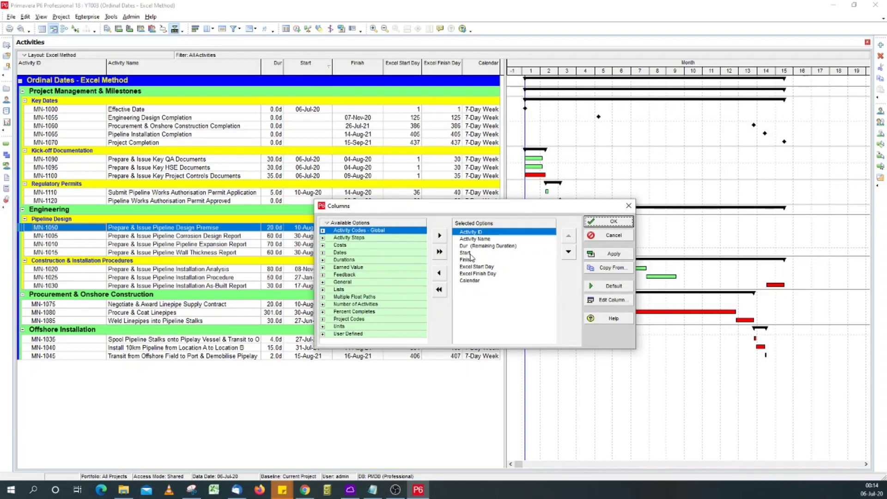
double_click(468, 253)
double_click(470, 253)
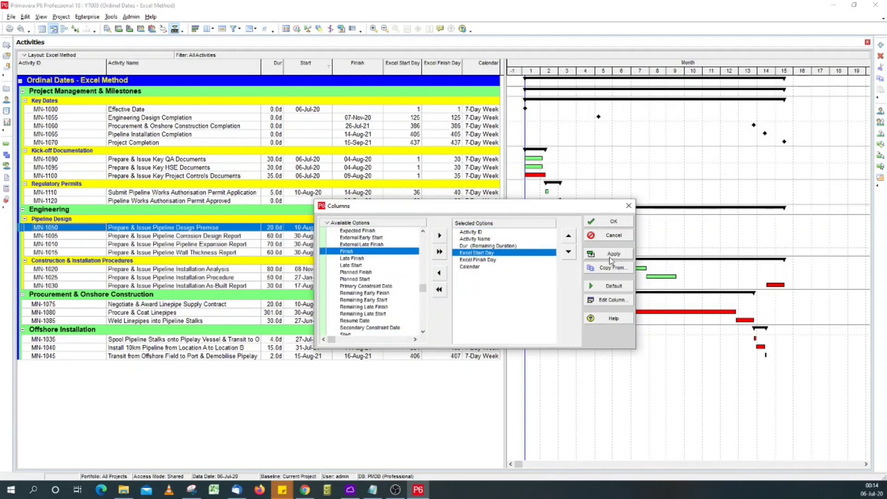
Step: Retitle the Excel Start Day column as Start Day
left_click(494, 261)
left_click(492, 254)
left_click(612, 302)
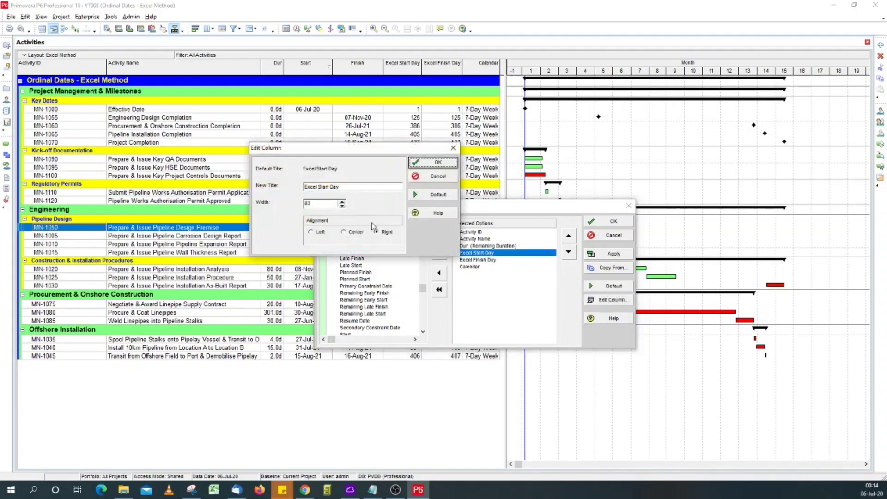
left_click_drag(319, 187, 239, 186)
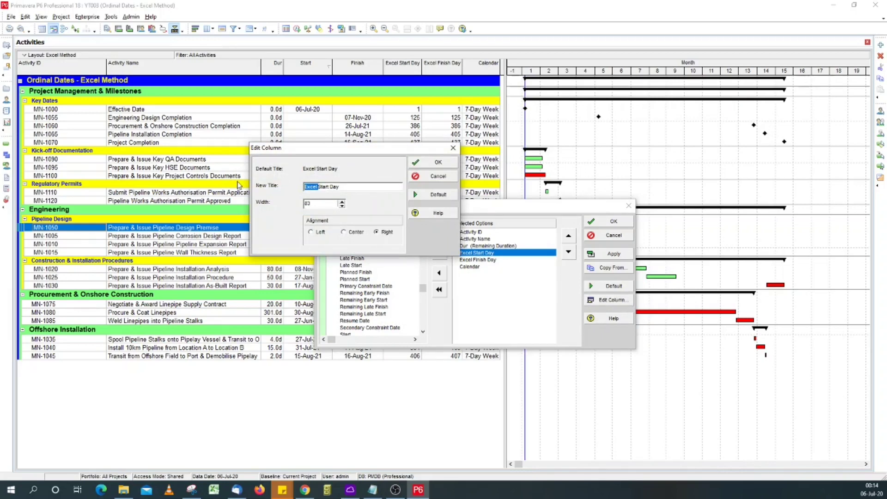
key("Delete")
left_click(430, 165)
Step: Retitle the Excel Finish Day column as Finish Day, apply the column changes, and narrow the activity table to its last column
left_click(490, 260)
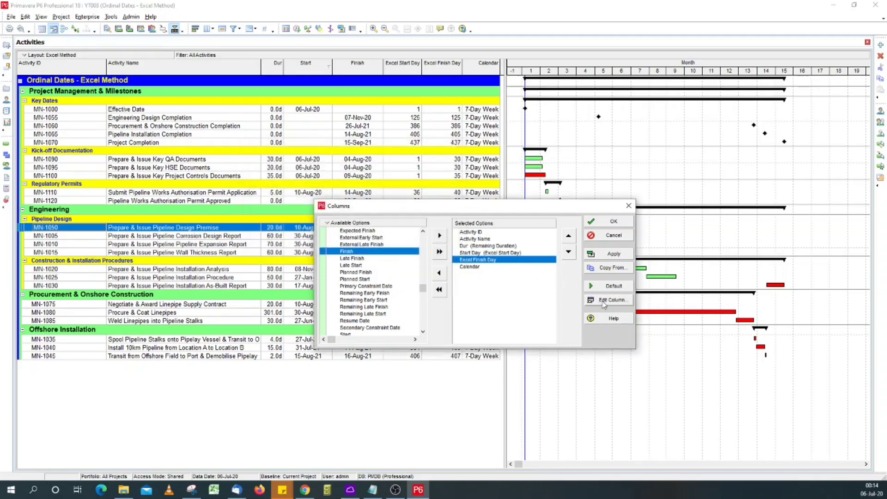
left_click(604, 301)
left_click_drag(319, 187, 91, 157)
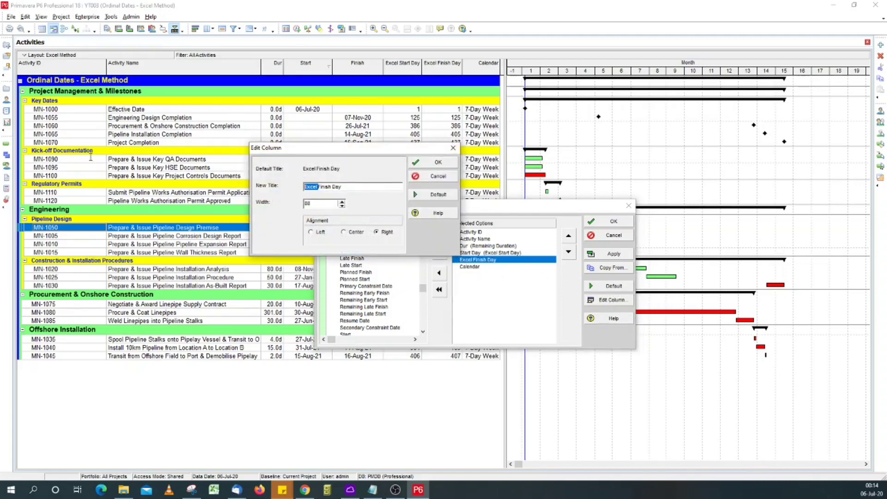
key("Delete")
left_click(438, 162)
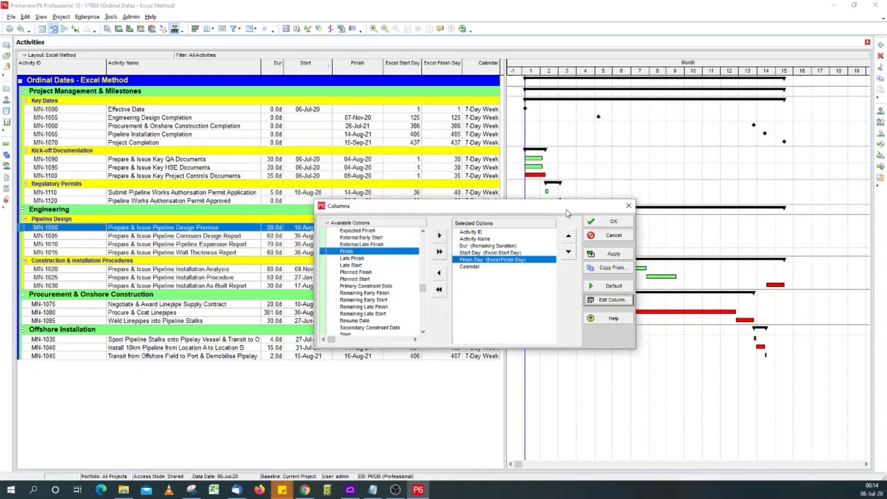
left_click(614, 221)
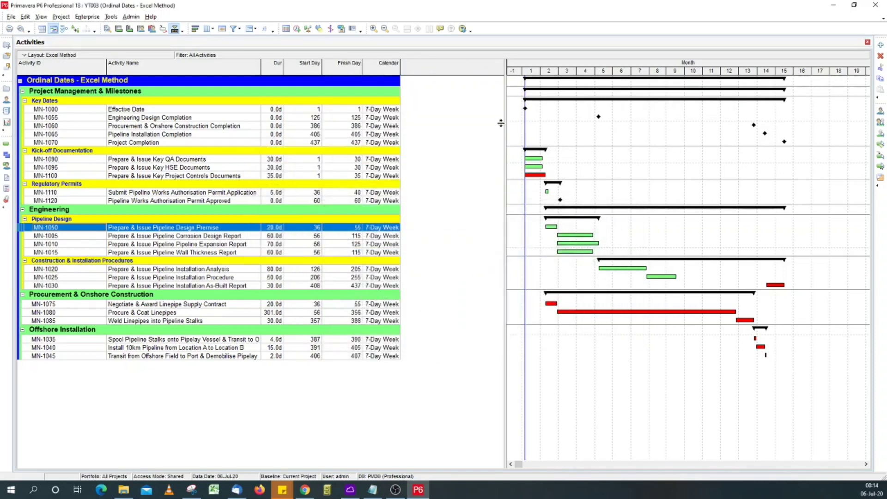
left_click_drag(508, 125, 404, 145)
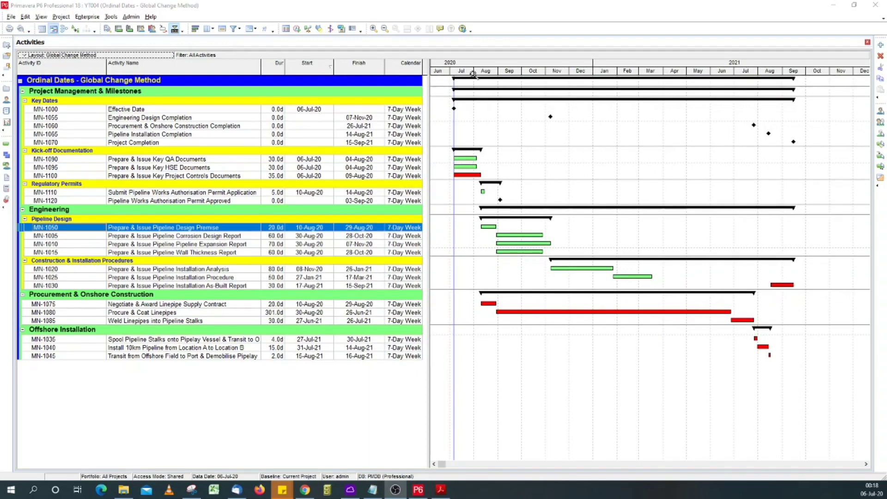
Step: Switch the Gantt chart timescale to ordinal dates starting from the project start (PS) with a Month interval
right_click(508, 67)
left_click(525, 105)
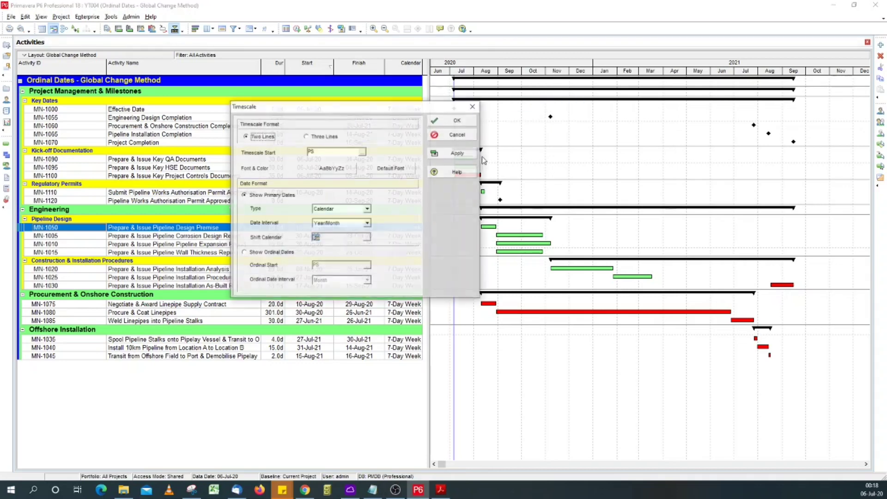
left_click(278, 253)
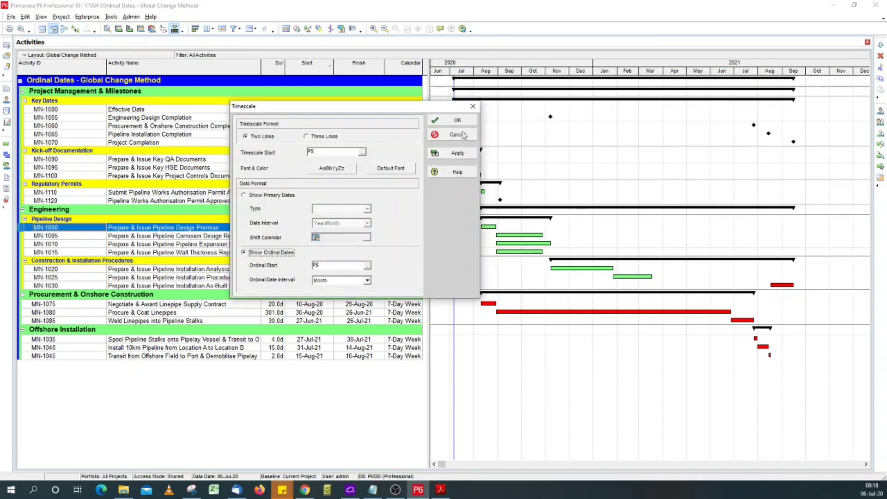
left_click(456, 120)
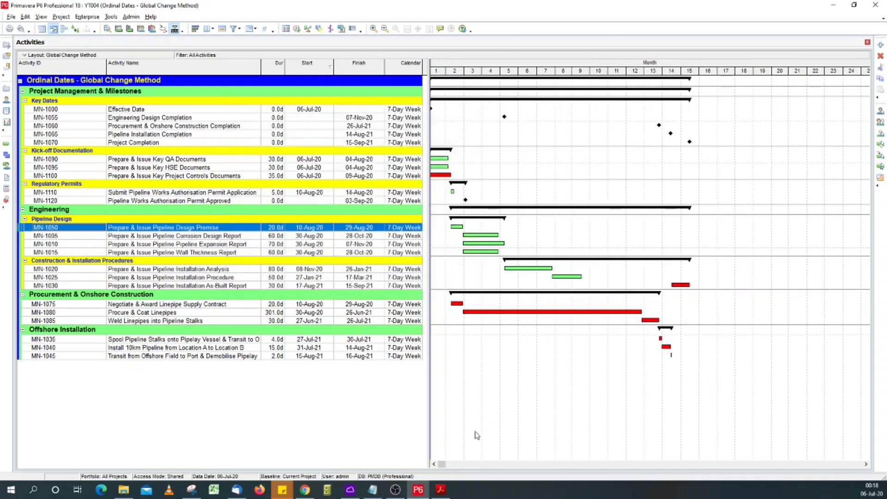
left_click(434, 464)
left_click(434, 464)
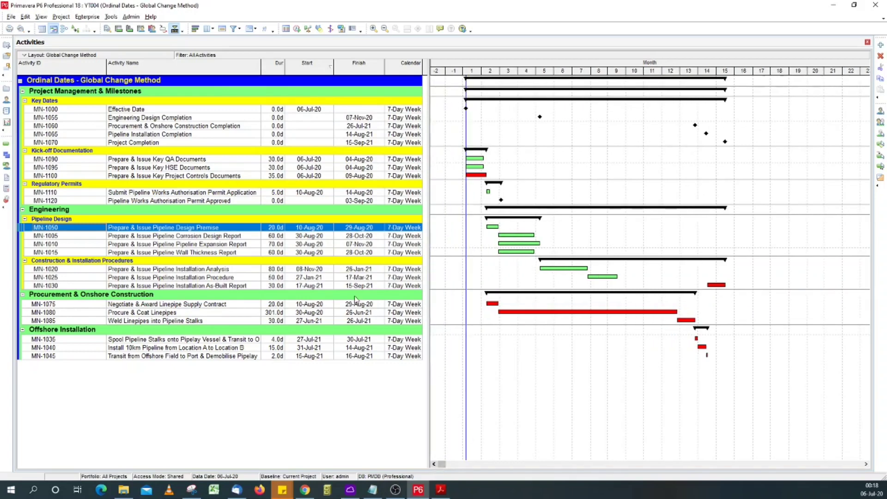
Step: Add an activity user defined field titled GC Project Start with the Start Date data type
left_click(86, 17)
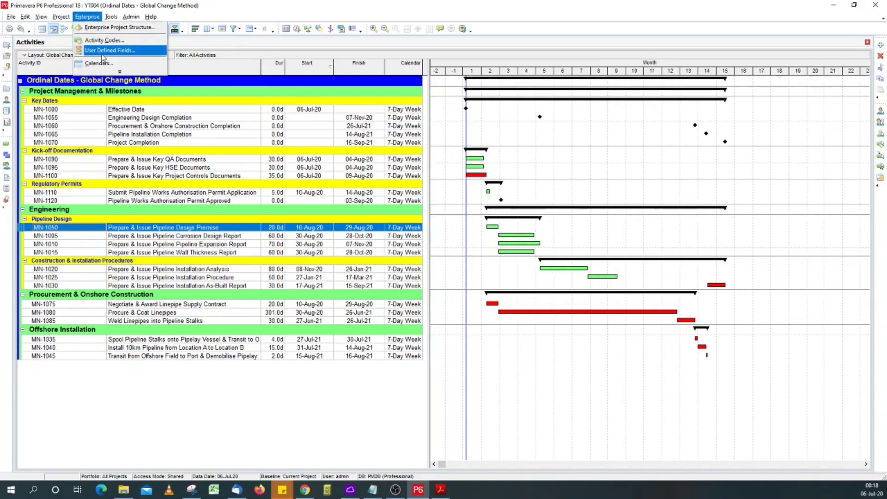
left_click(104, 53)
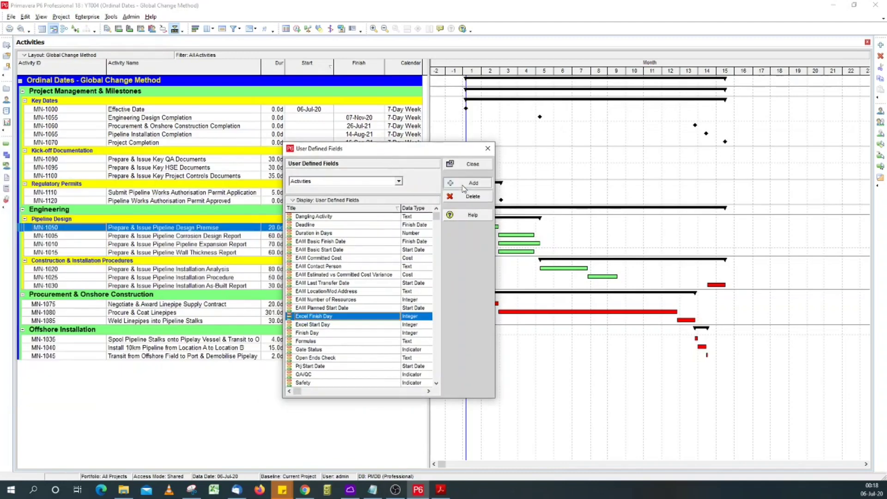
left_click(463, 184)
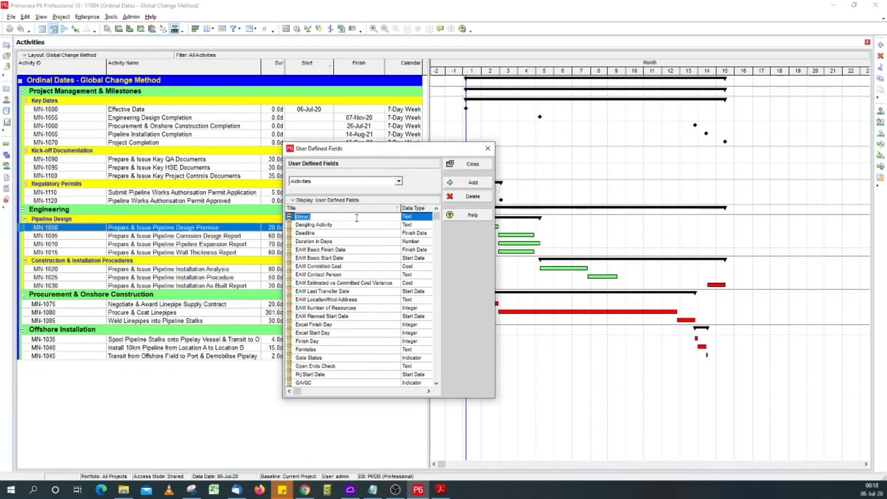
type("C Project Start")
left_click(362, 227)
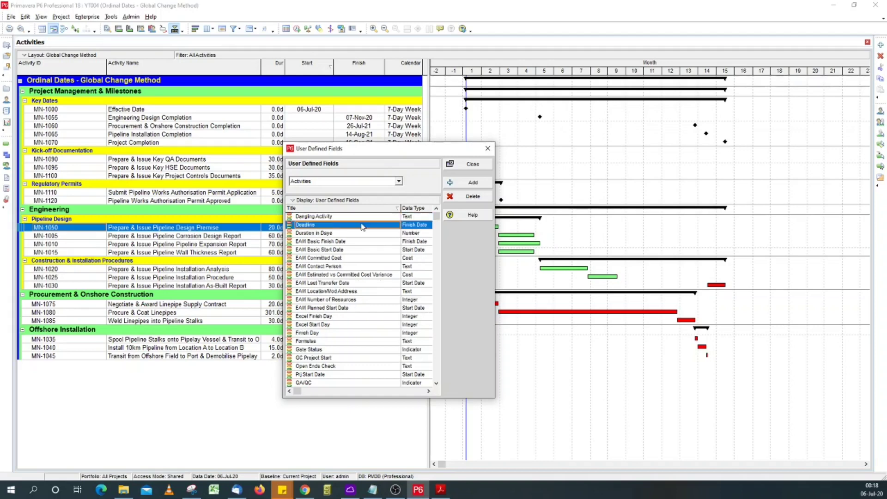
left_click(334, 359)
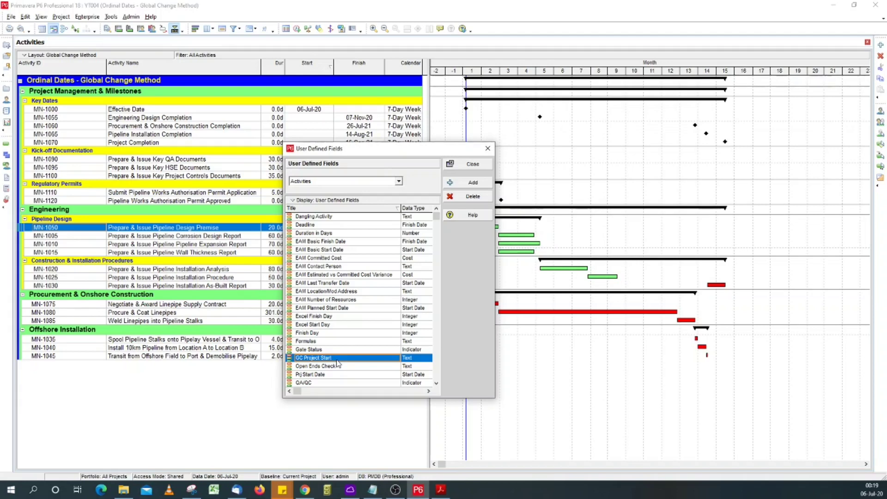
left_click(426, 360)
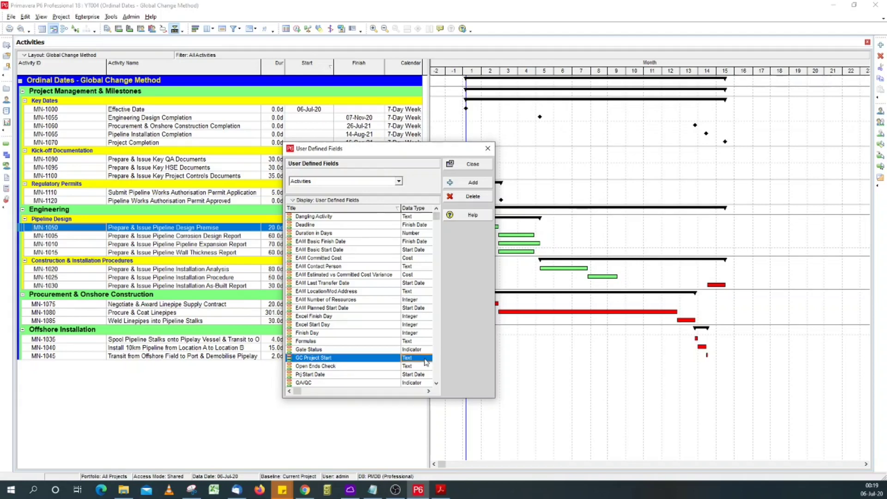
left_click(425, 360)
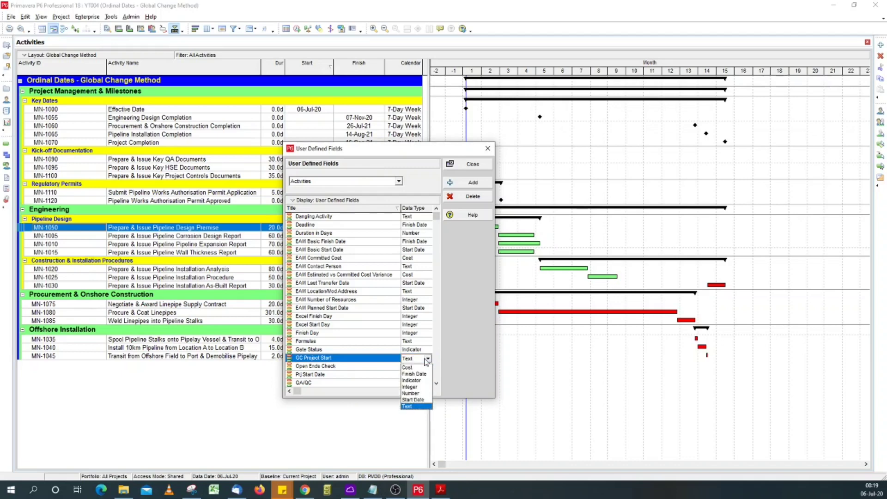
left_click(424, 401)
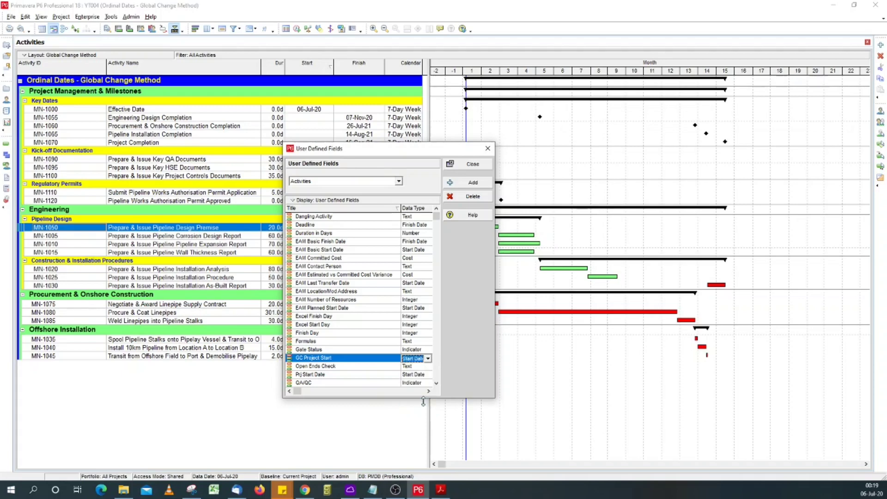
Step: Add an activity user defined field titled GC Start Day with the Integer data type
left_click(473, 184)
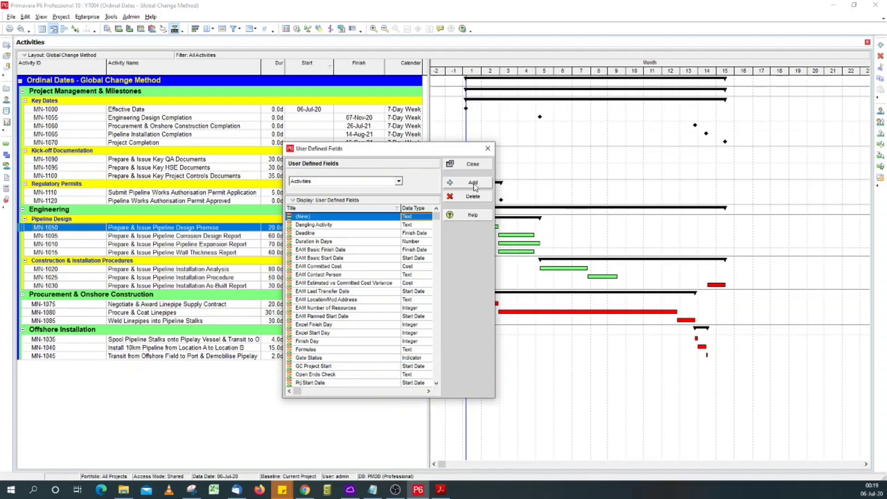
left_click(332, 216)
type("GC Start Day")
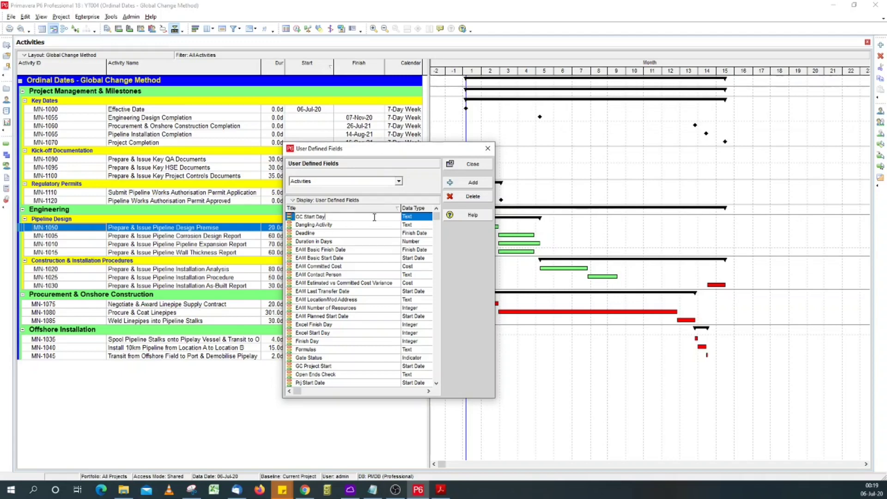
left_click(374, 235)
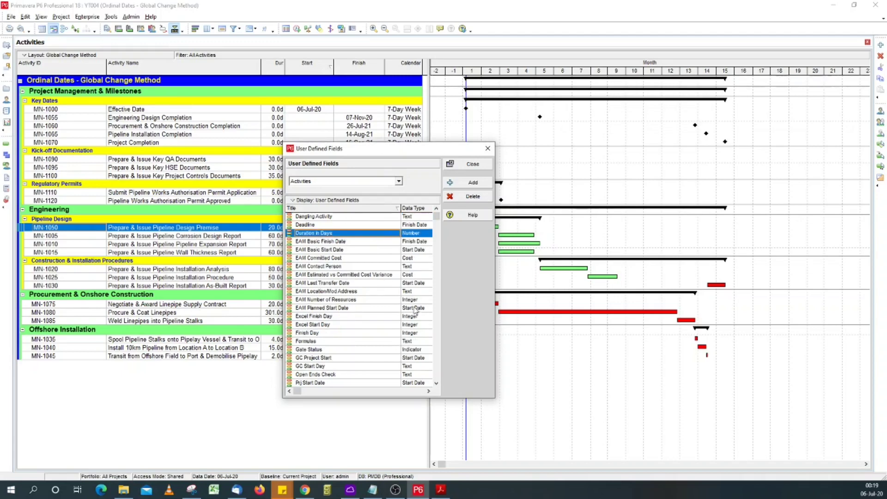
left_click(424, 367)
left_click(424, 367)
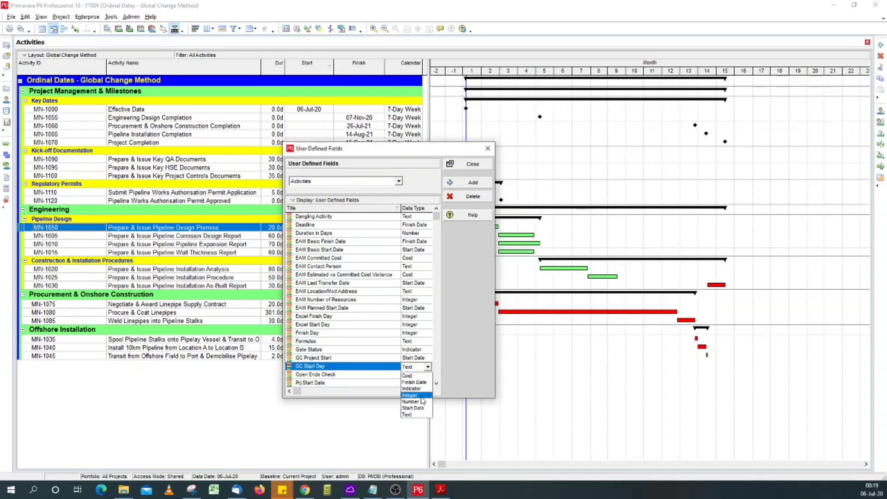
left_click(421, 397)
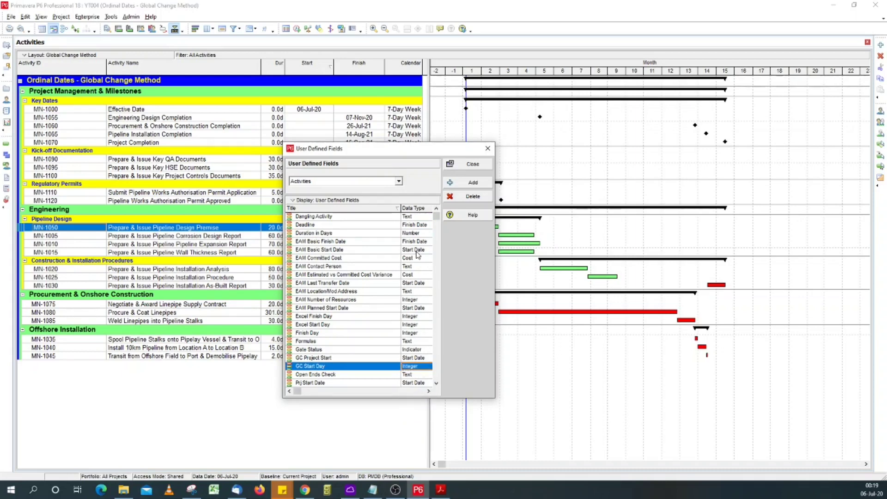
Step: Add an activity user defined field titled GC Finish Day with the Integer data type and close the user defined fields
left_click(464, 188)
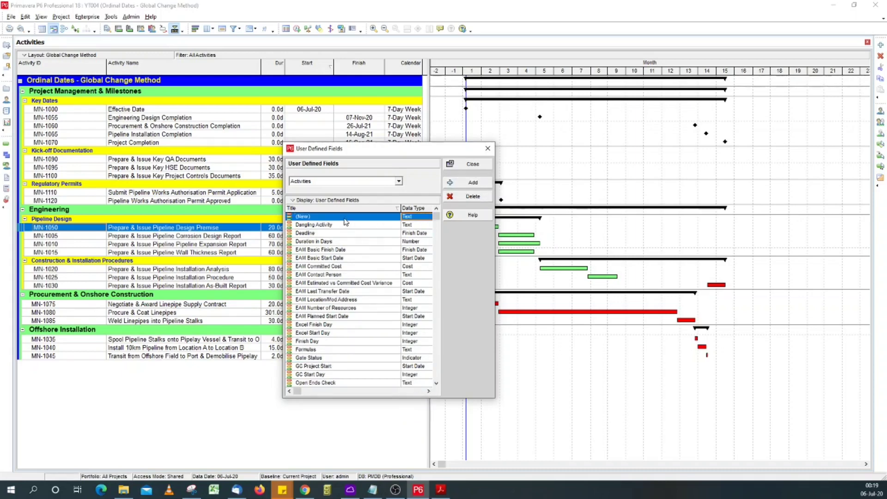
type("G")
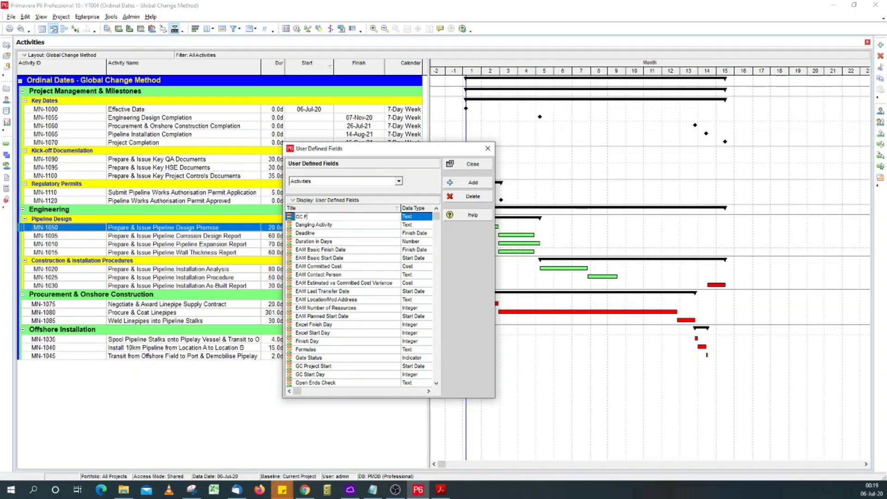
type("C Finish Day")
key("Return")
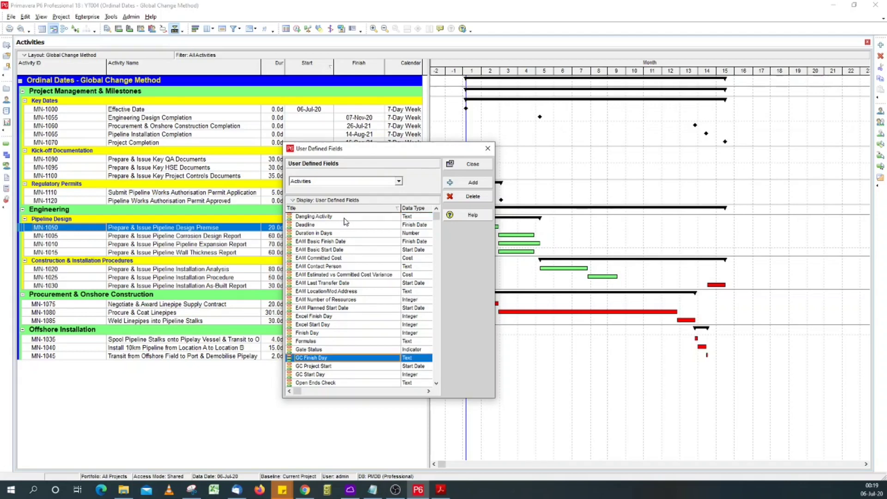
left_click(419, 361)
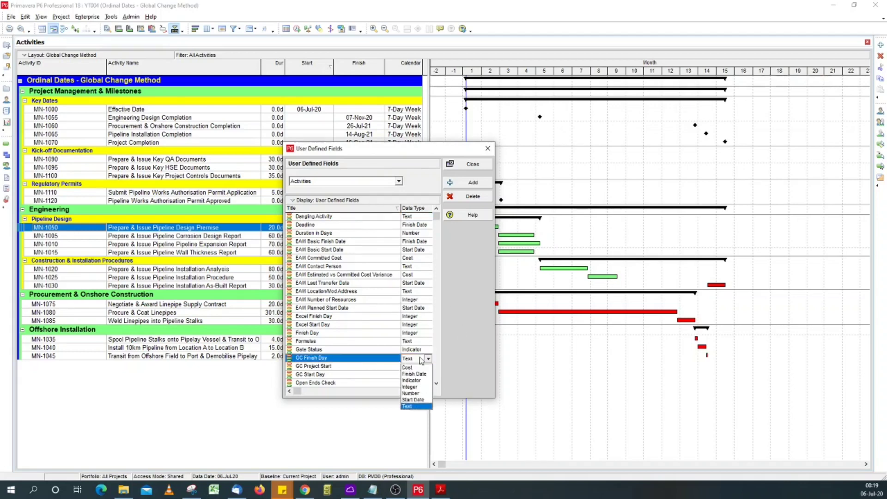
left_click(418, 387)
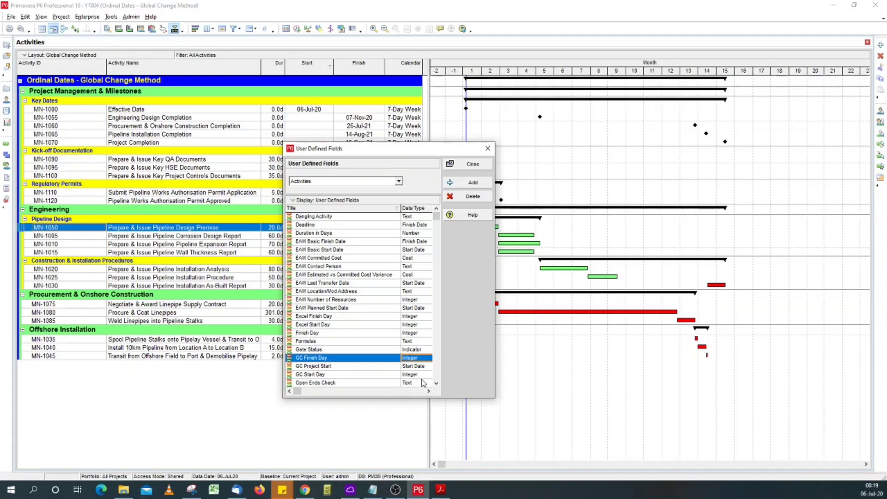
left_click(470, 166)
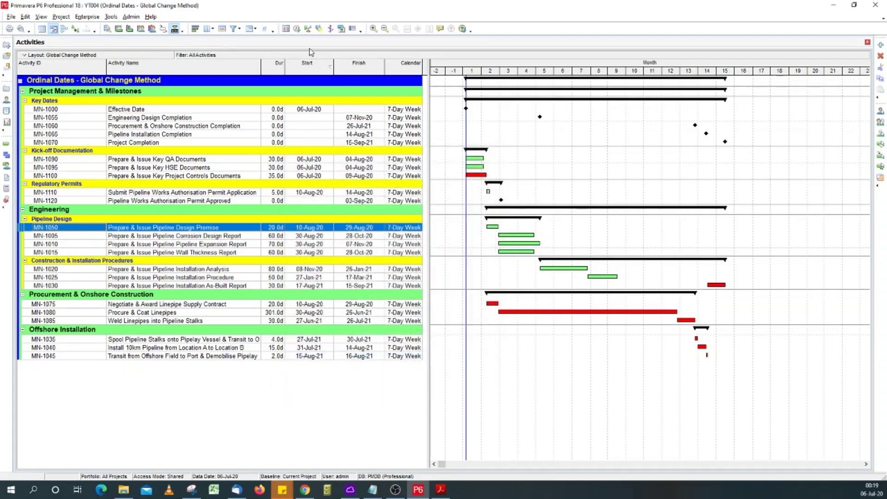
Step: Add the user defined GC Start Day and GC Finish Day columns after Finish in the activity table's selected columns
left_click(222, 29)
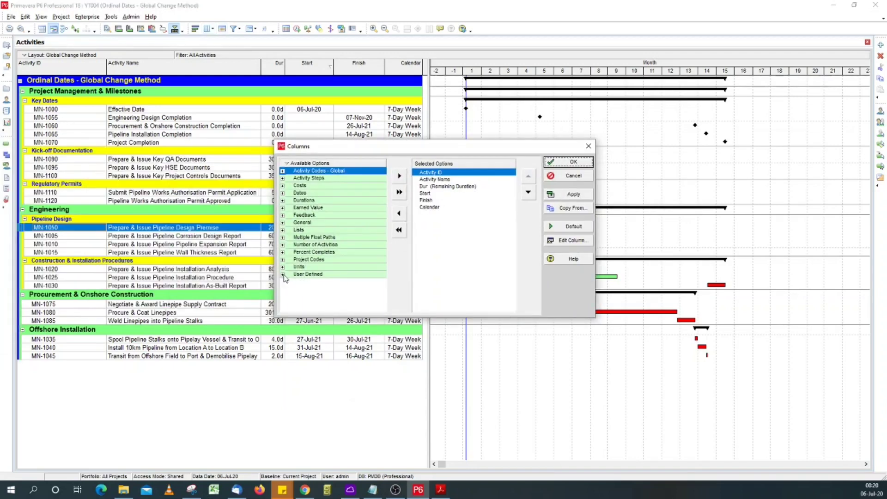
left_click(283, 275)
scroll(333, 277, "down", 3)
left_click(426, 200)
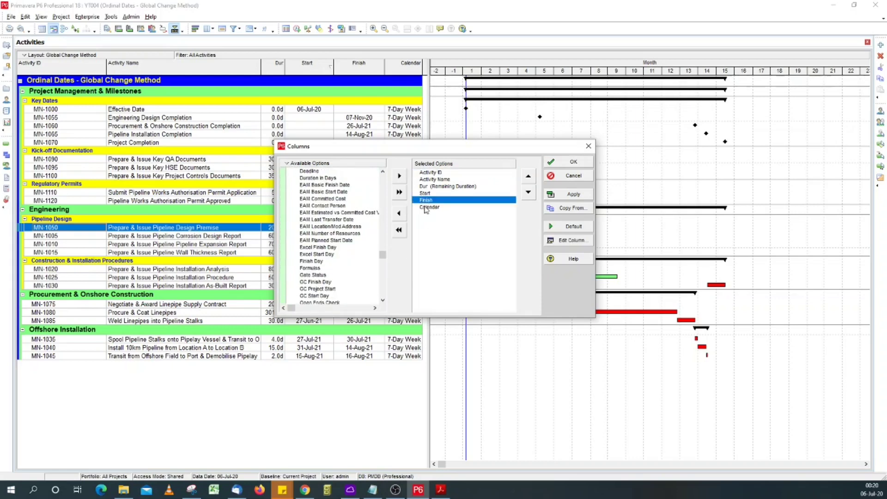
double_click(326, 297)
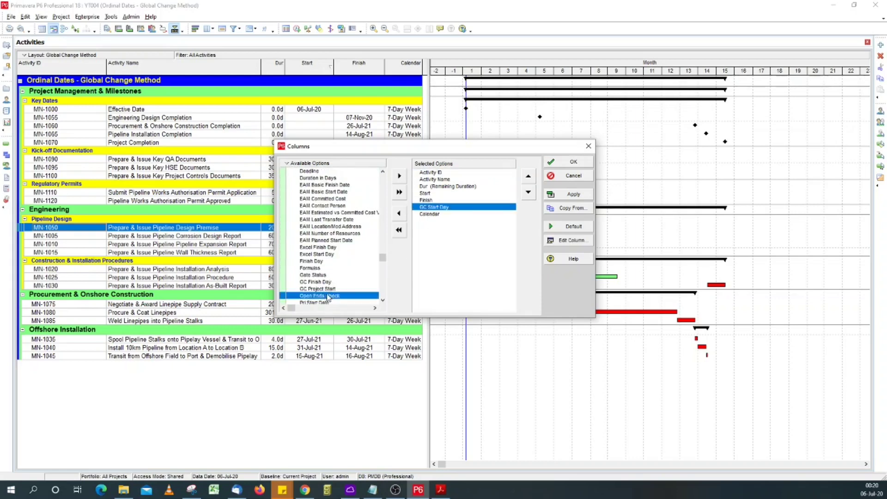
double_click(330, 282)
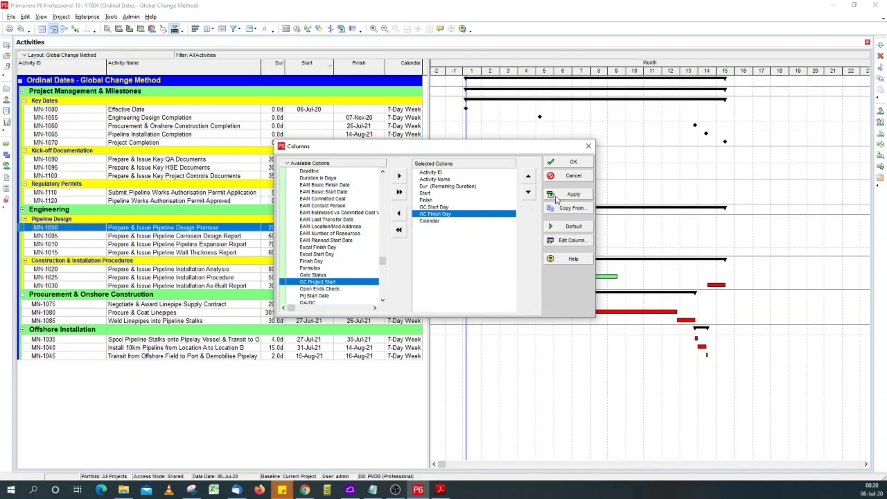
Step: Retitle the GC Start Day column as Start Day
left_click(443, 209)
left_click(445, 214)
left_click(446, 208)
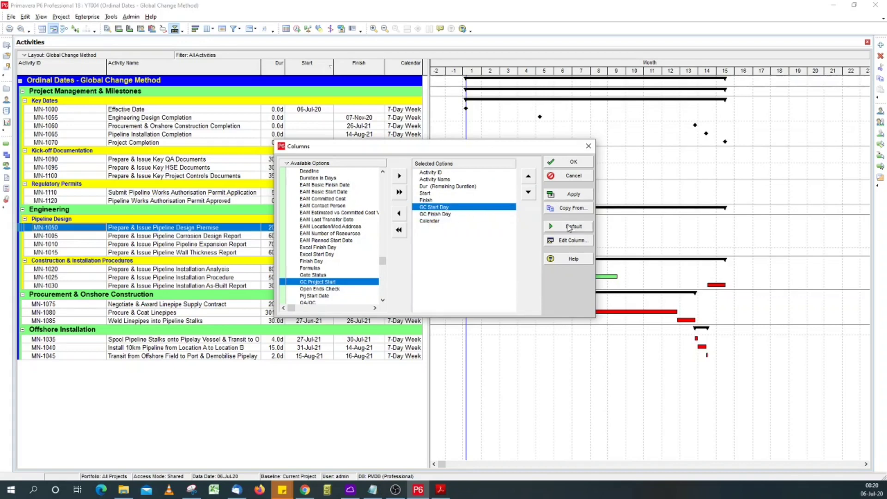
left_click(572, 240)
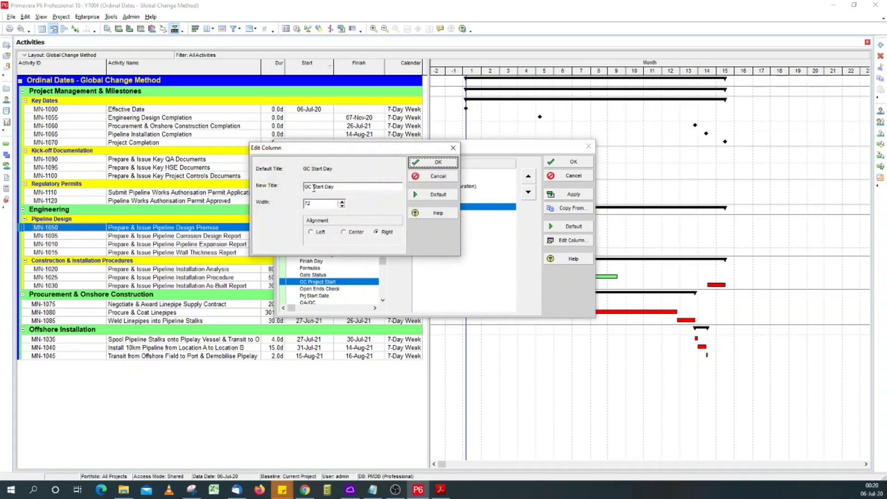
left_click_drag(314, 187, 254, 189)
key("BackSpace")
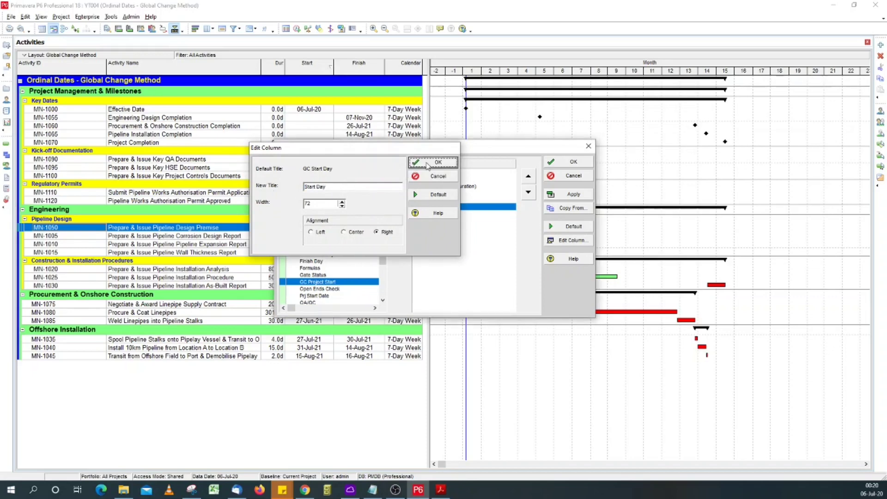
left_click(428, 163)
Step: Retitle the GC Finish Day column as Finish Day, apply the column changes, and widen the activity table to its last column
left_click(441, 213)
left_click(572, 240)
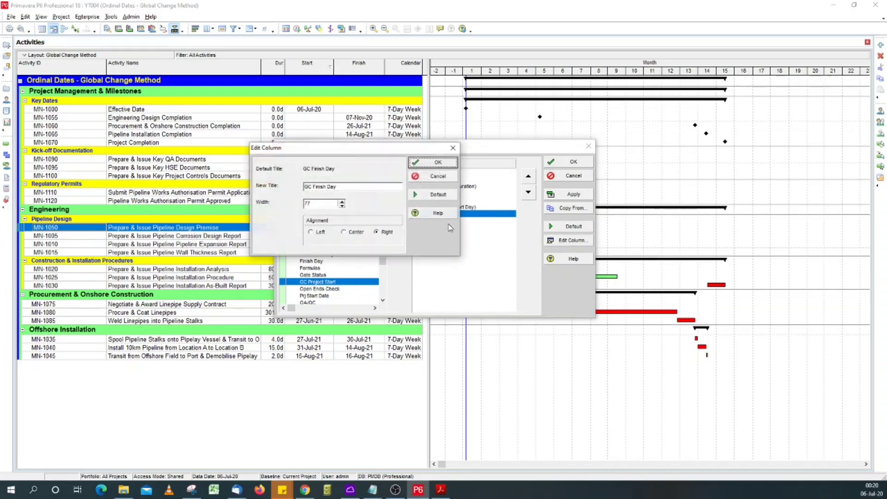
left_click_drag(315, 187, 254, 188)
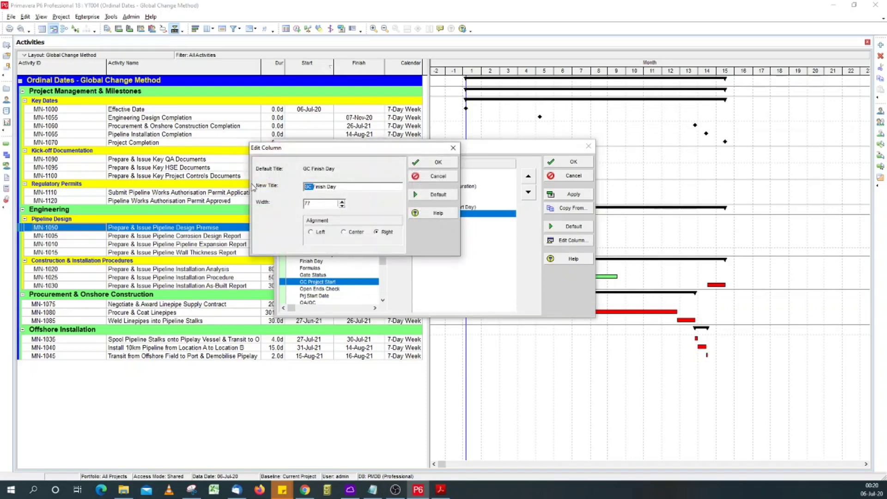
key("BackSpace")
left_click(437, 164)
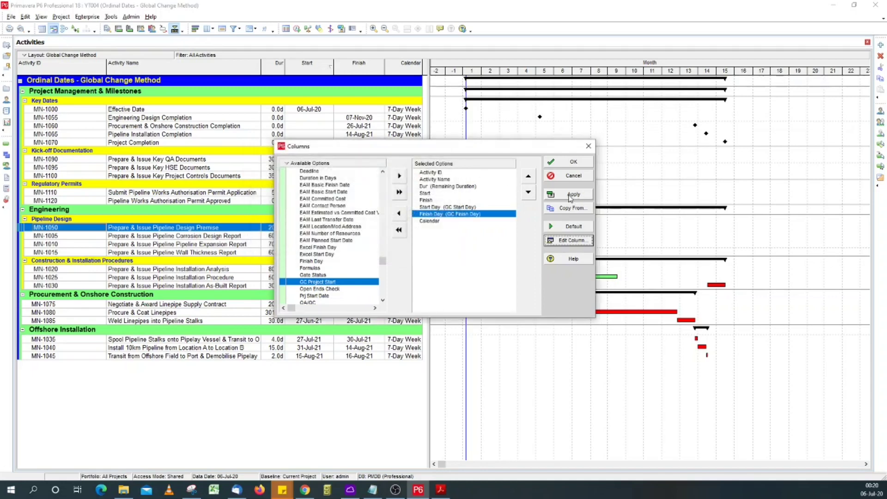
left_click(573, 162)
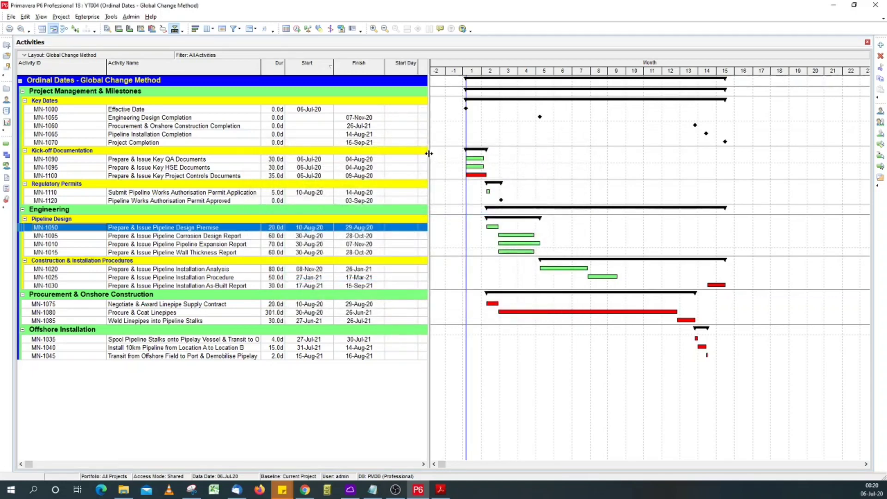
left_click_drag(430, 157, 497, 156)
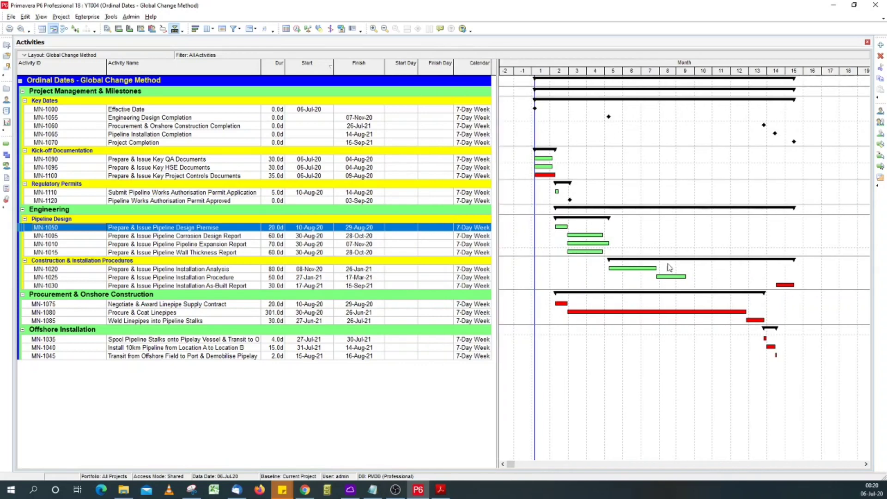
Step: Create a new global change for the Activities subject area named 01 - Ordinal Start Date
left_click(112, 17)
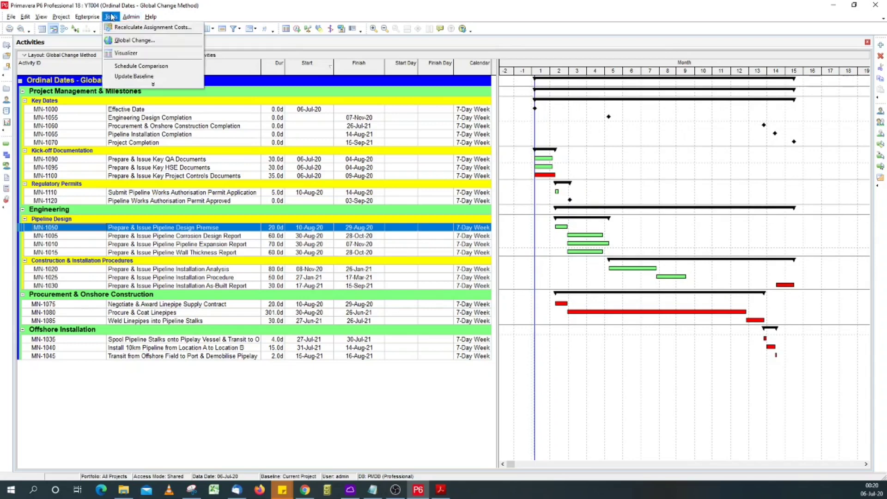
left_click(133, 41)
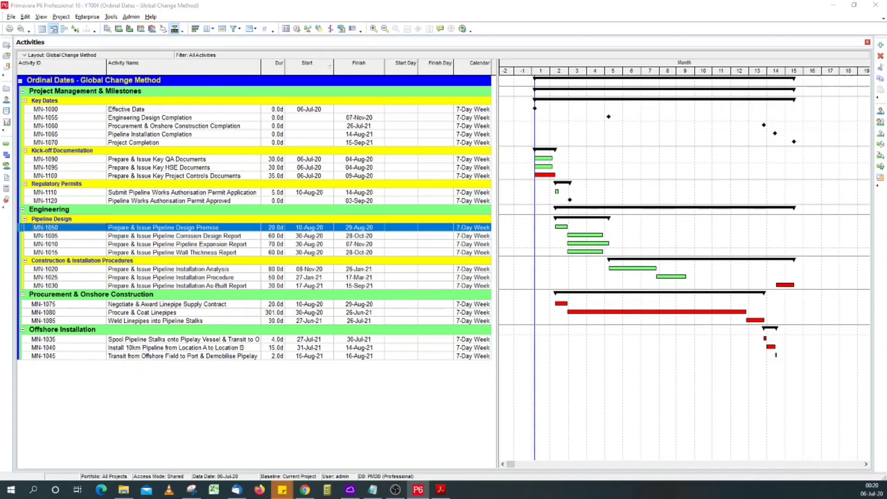
left_click_drag(268, 165, 390, 138)
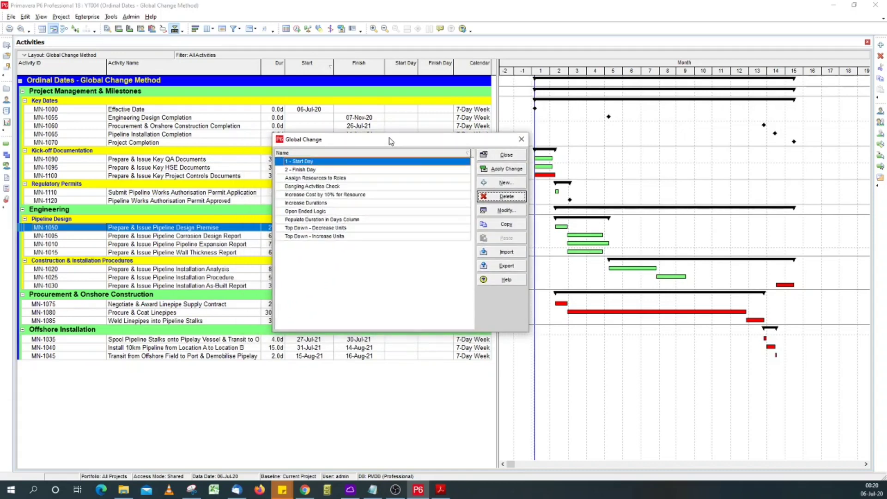
left_click(502, 185)
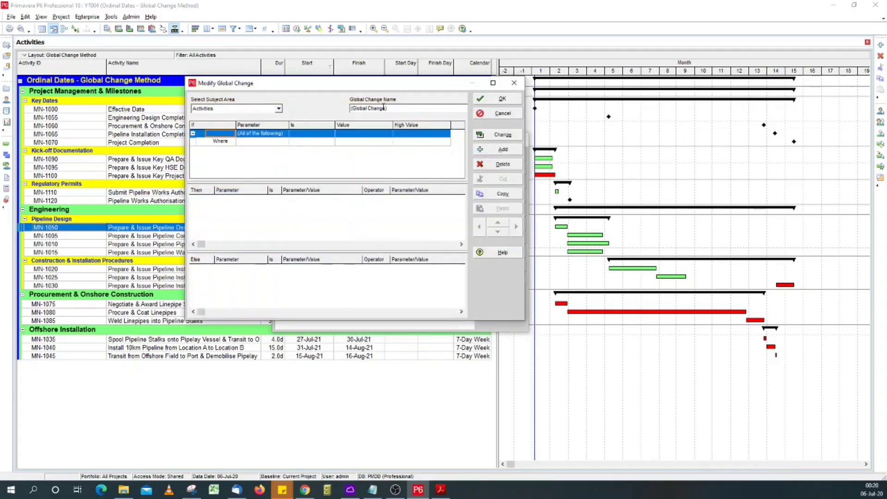
type("01 - Start Day")
left_click(361, 108)
type("Ordinal Start Date")
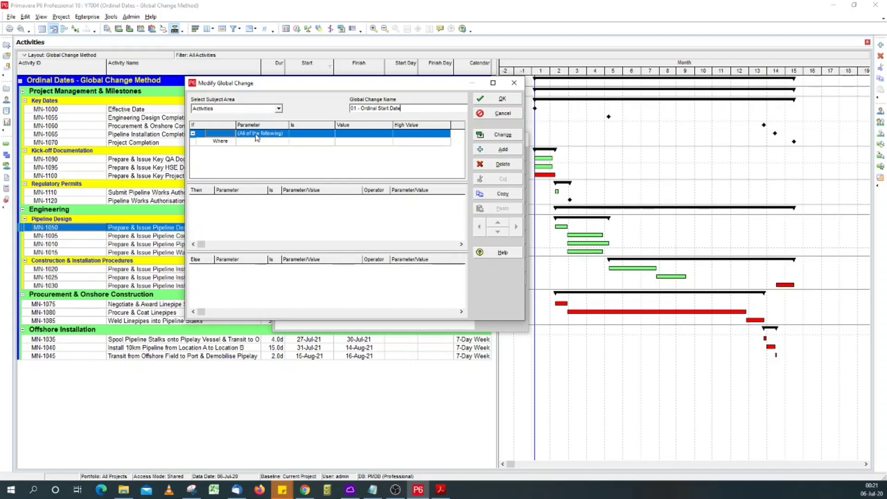
Step: Add a Then statement to the global change that sets GC Project Start to the custom date 06-Jul-20
left_click(211, 194)
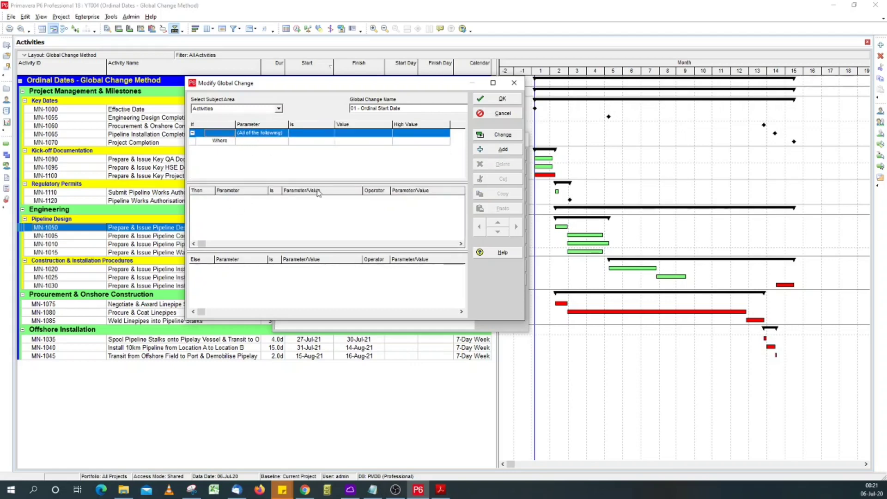
left_click(490, 151)
left_click(246, 202)
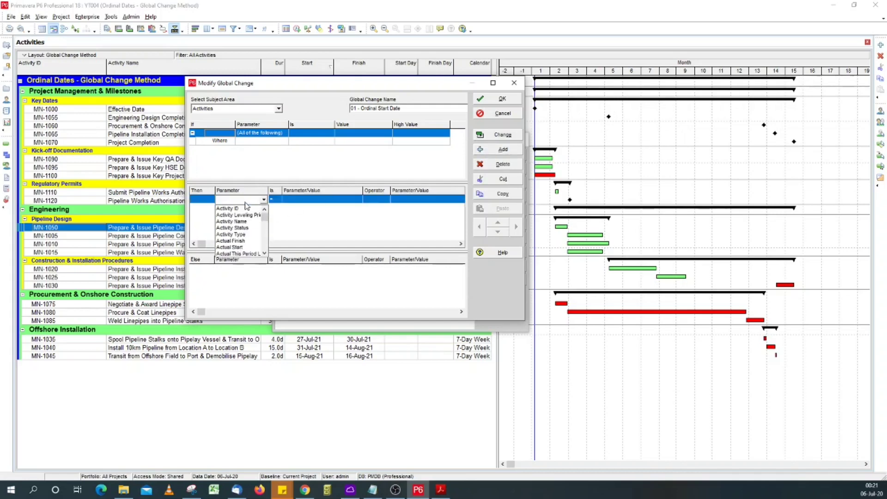
key("g")
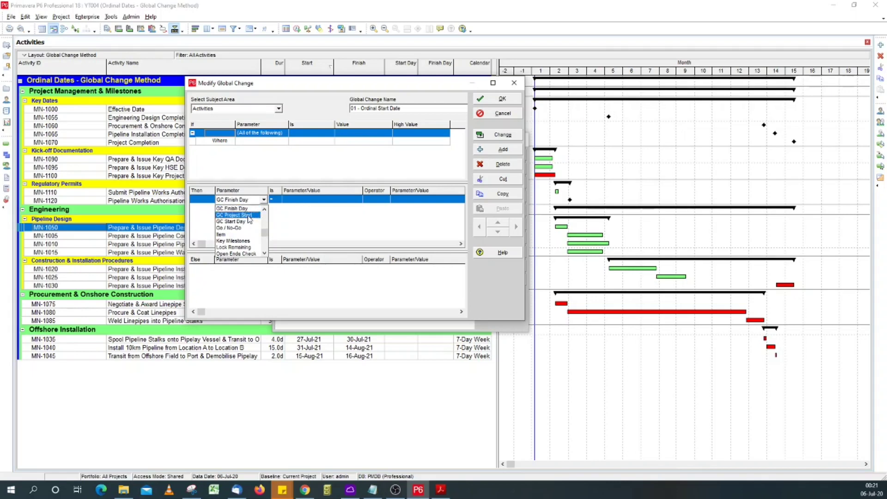
left_click(248, 215)
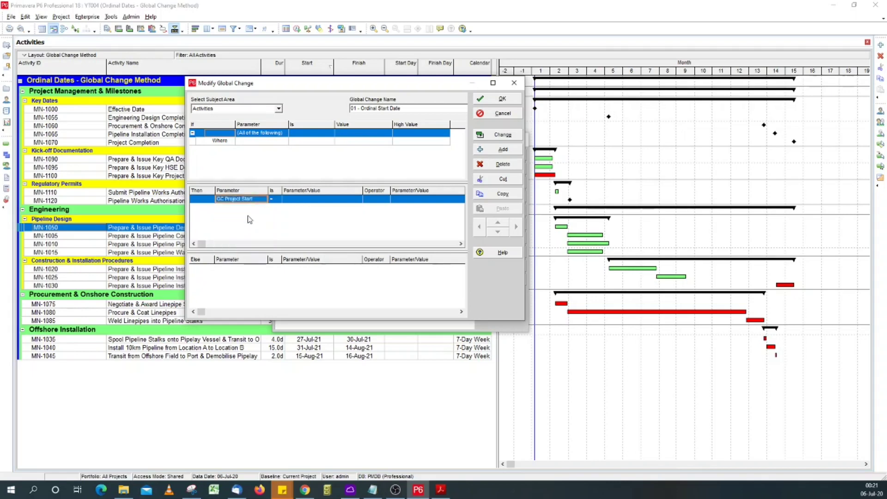
left_click(303, 203)
left_click(358, 200)
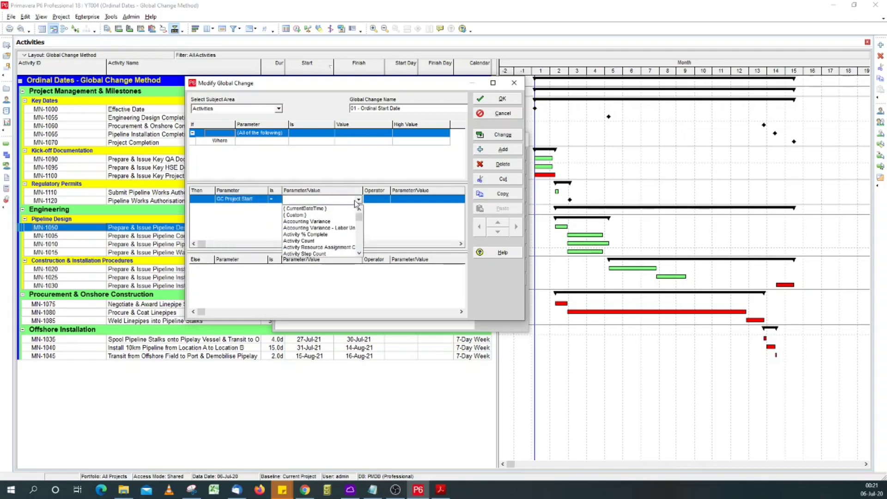
left_click(304, 218)
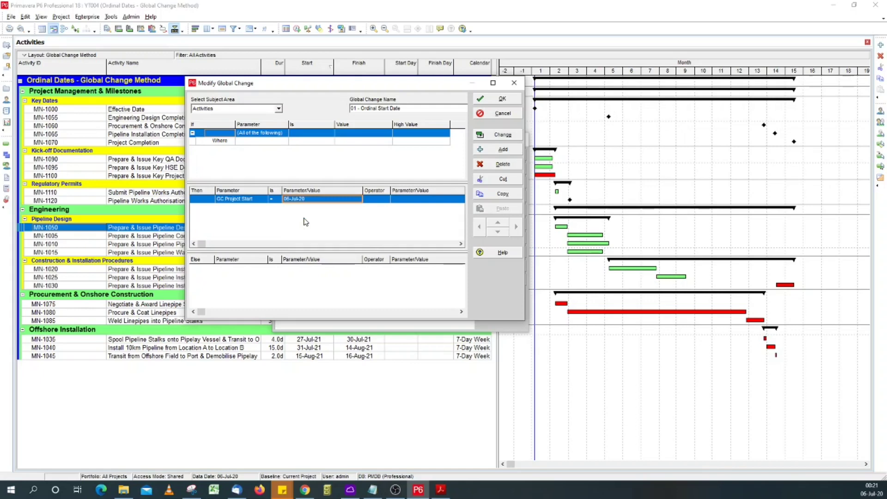
left_click(318, 199)
left_click(296, 214)
Step: Add a second Then statement that sets GC Start Day equal to the activity's Start
left_click(496, 151)
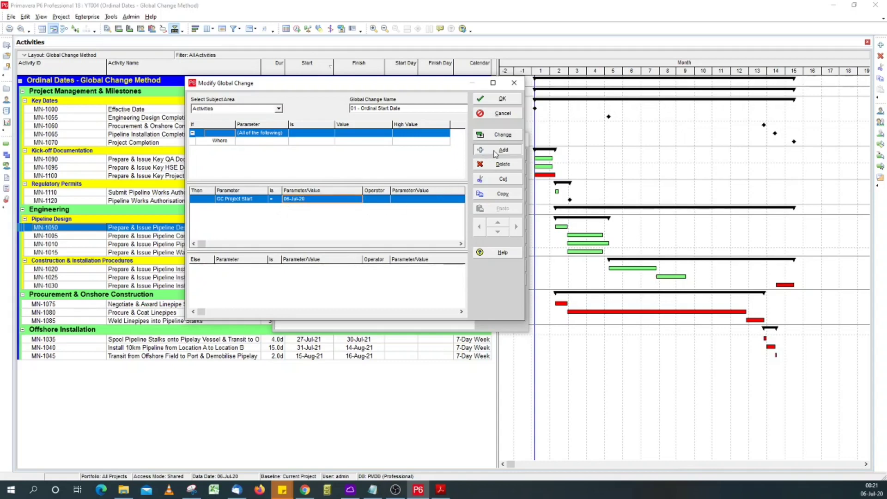
left_click(260, 209)
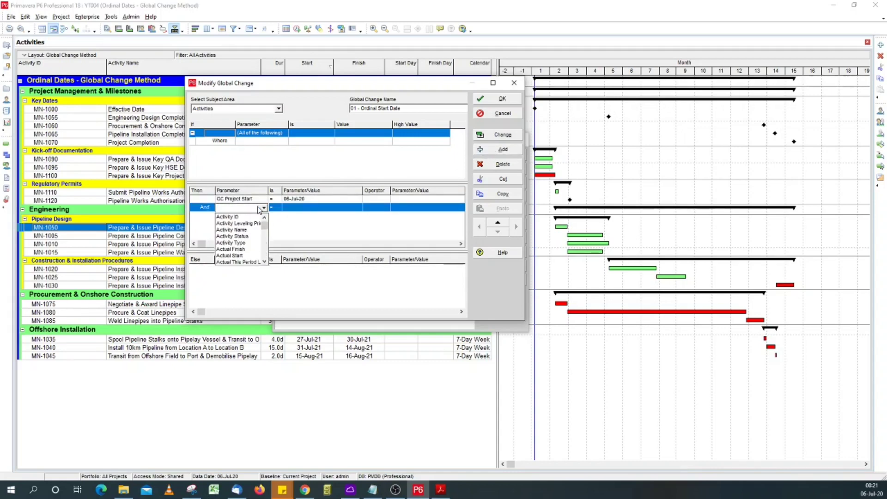
left_click(204, 220)
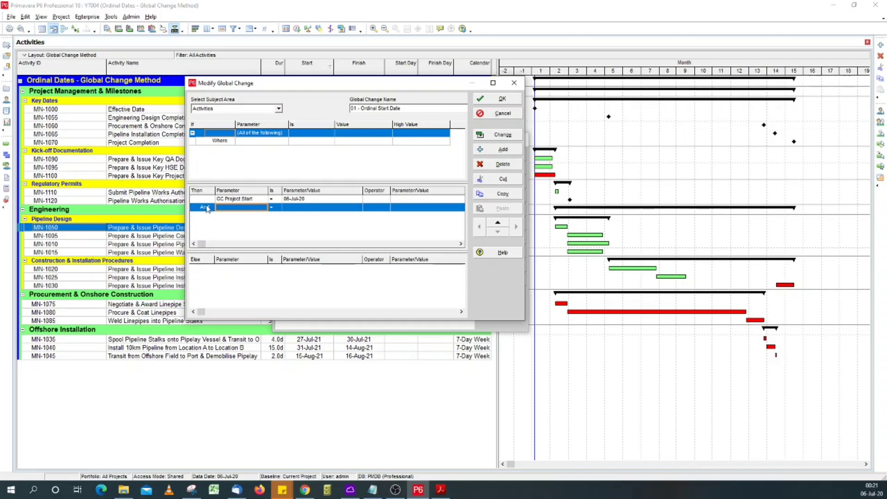
left_click(238, 209)
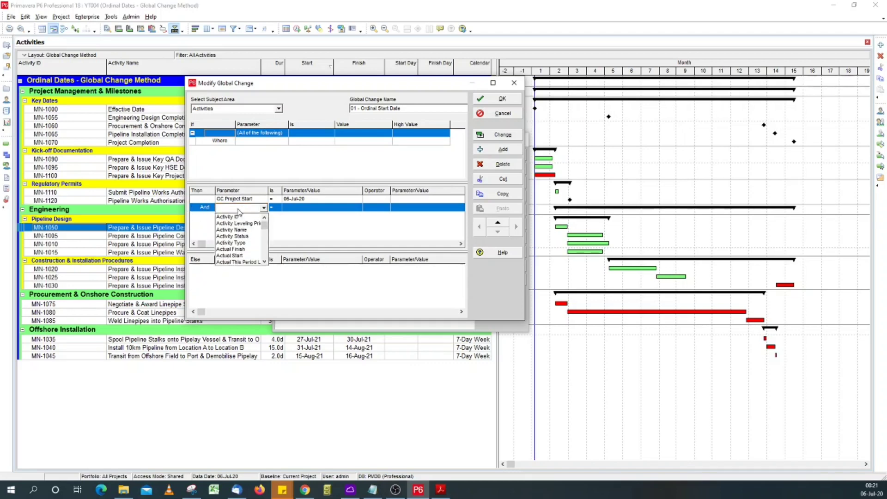
key("g")
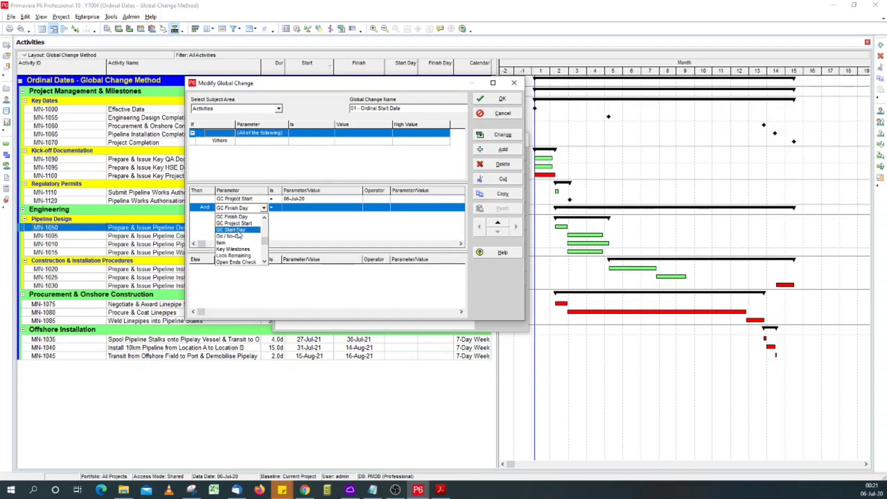
left_click(239, 232)
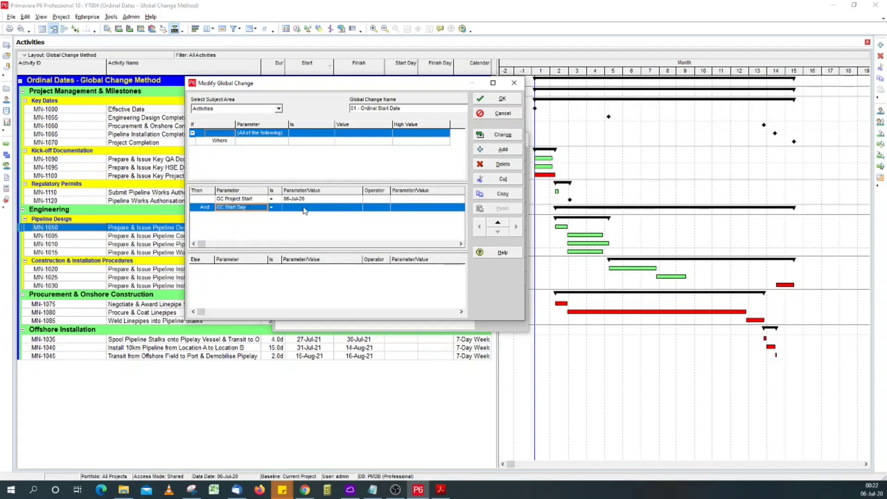
left_click(305, 209)
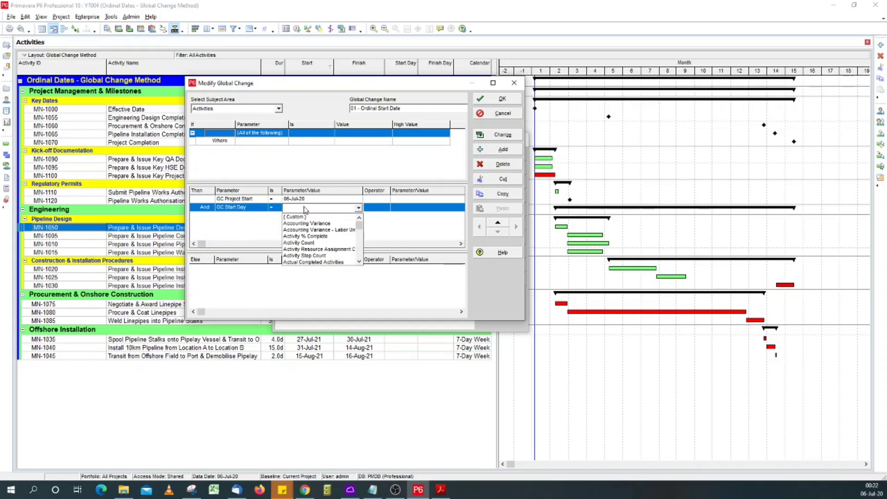
type("start")
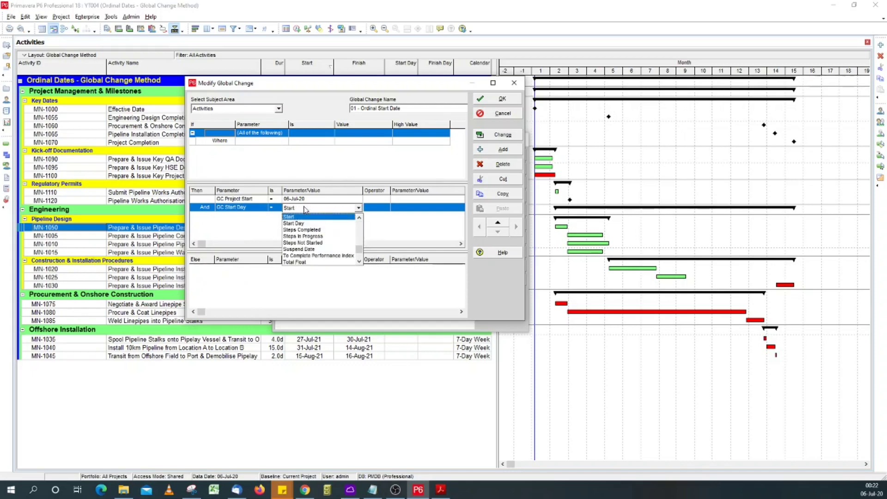
left_click(302, 220)
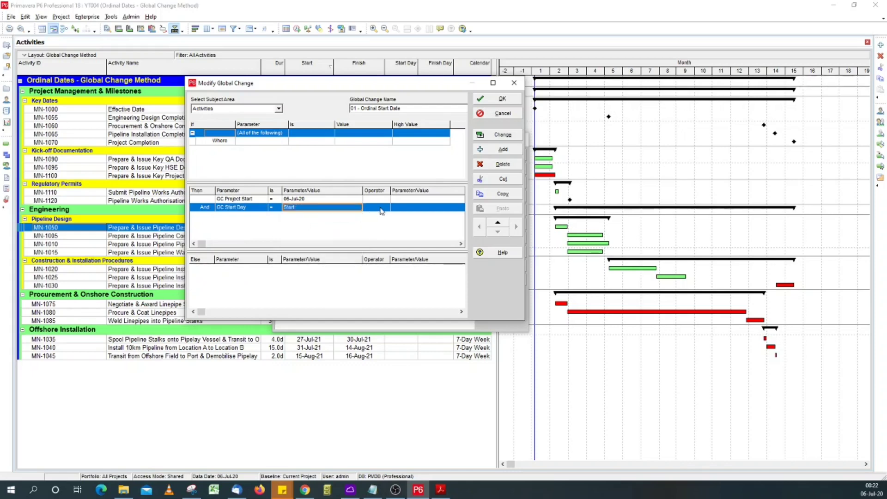
Step: Complete the second statement by subtracting GC Project Start from Start
left_click(382, 210)
left_click(382, 211)
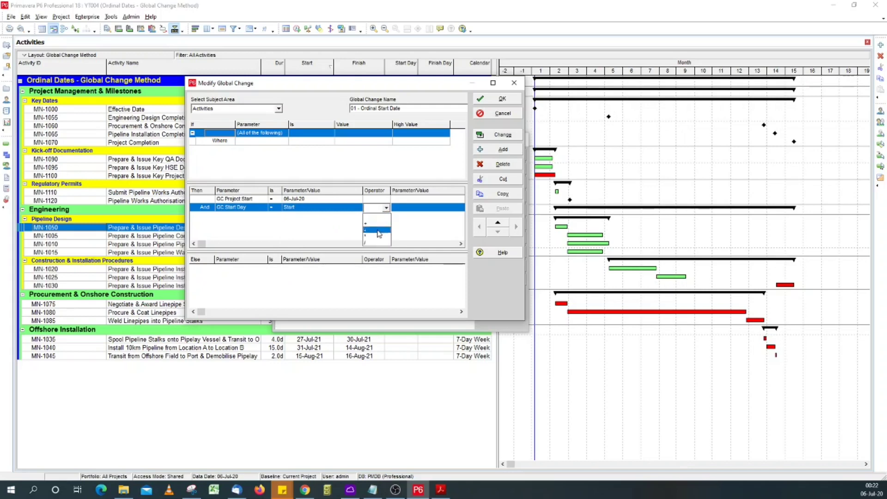
left_click(372, 228)
left_click(411, 211)
left_click(411, 210)
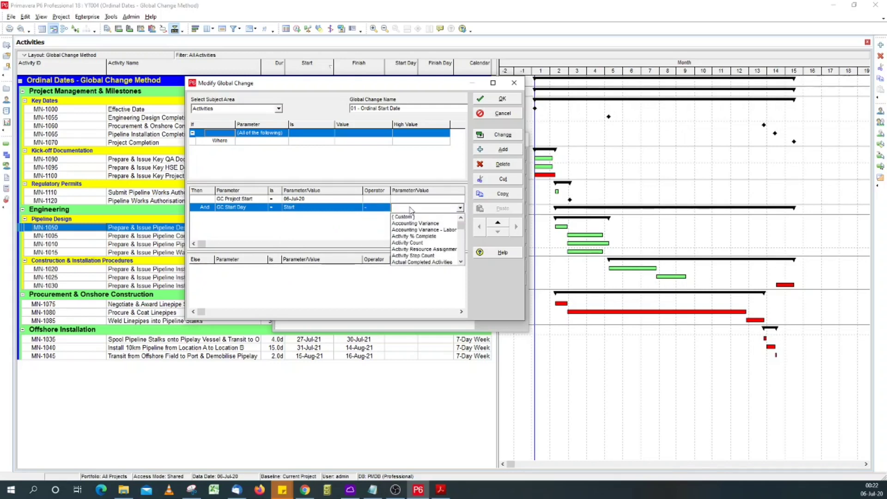
key("g")
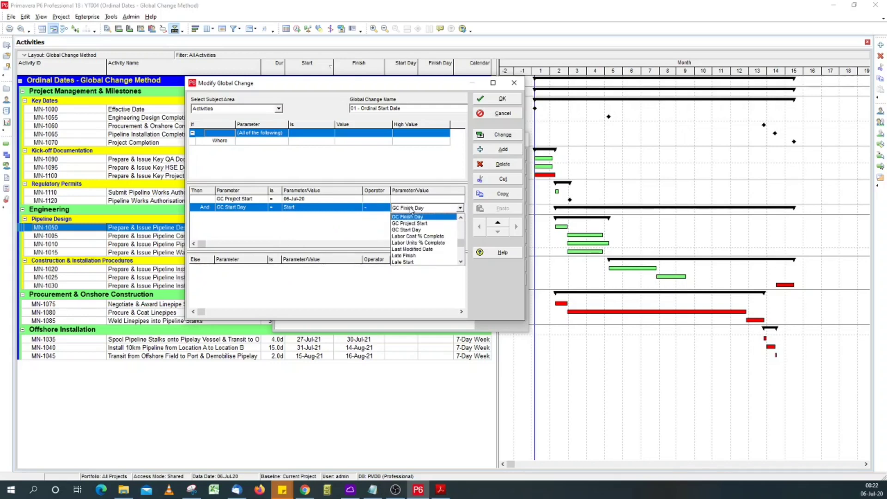
left_click(418, 226)
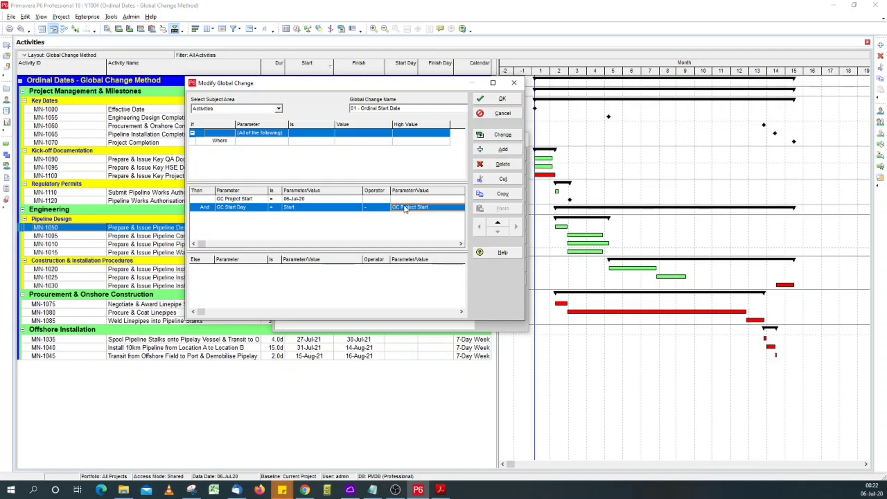
Step: Add a third Then statement that sets GC Start Day equal to GC Start Day
left_click(496, 154)
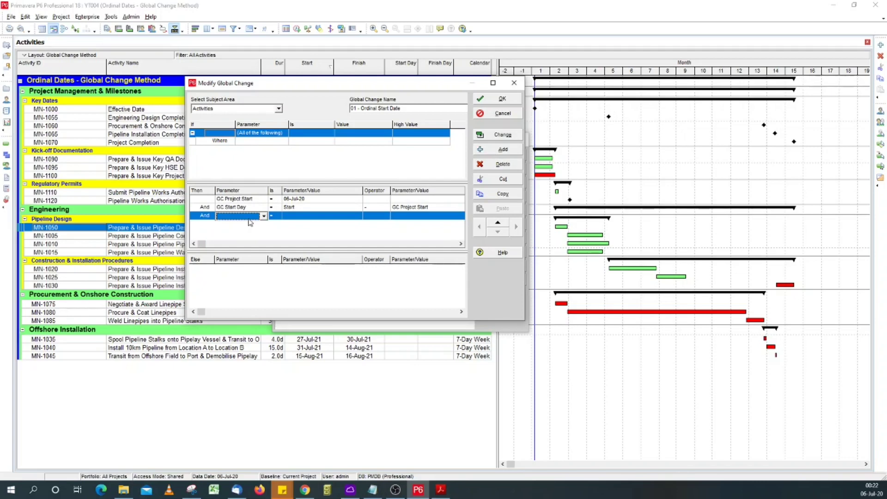
left_click(246, 217)
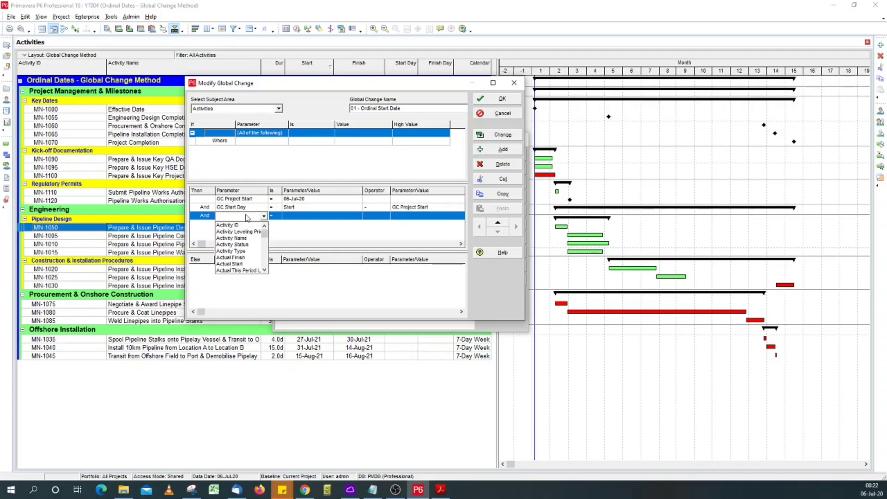
key("g")
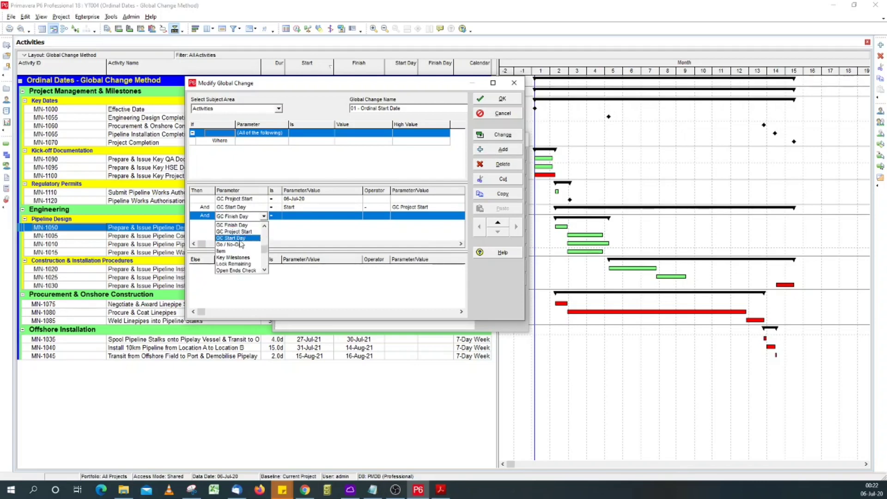
left_click(241, 238)
left_click(296, 217)
left_click(300, 217)
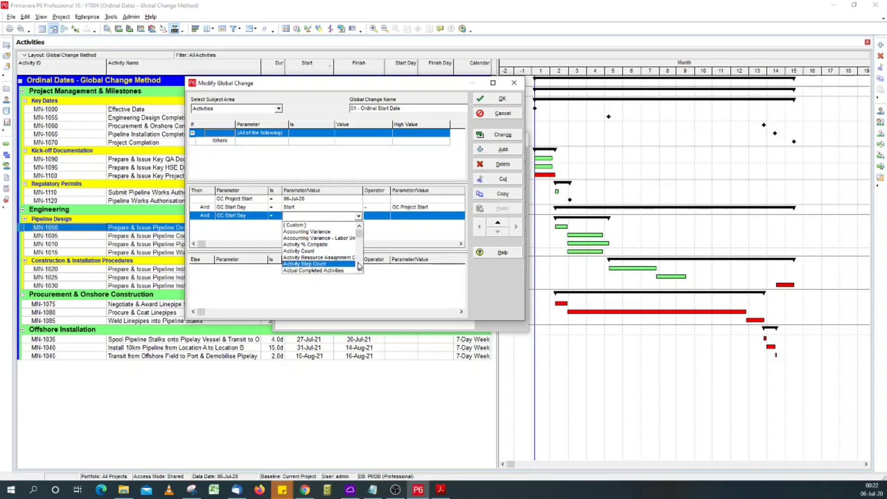
key("g")
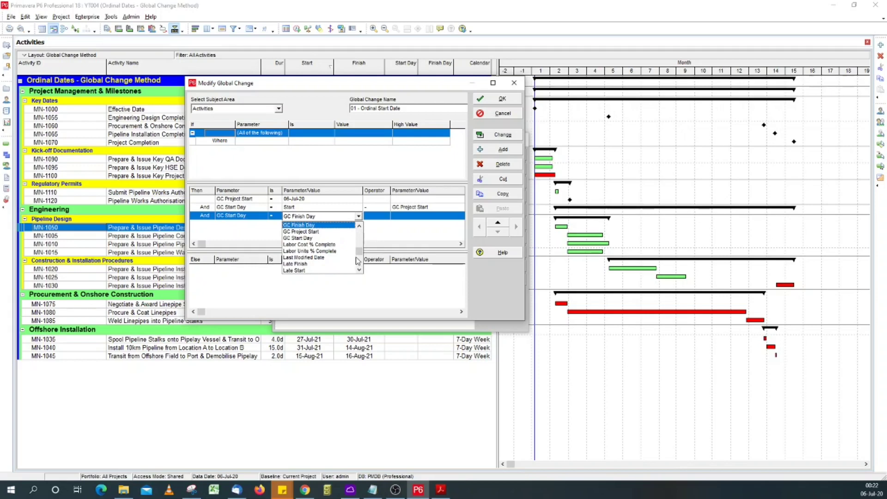
left_click(313, 238)
Step: Complete the third statement by adding a custom value of 1 to GC Start Day
left_click(382, 216)
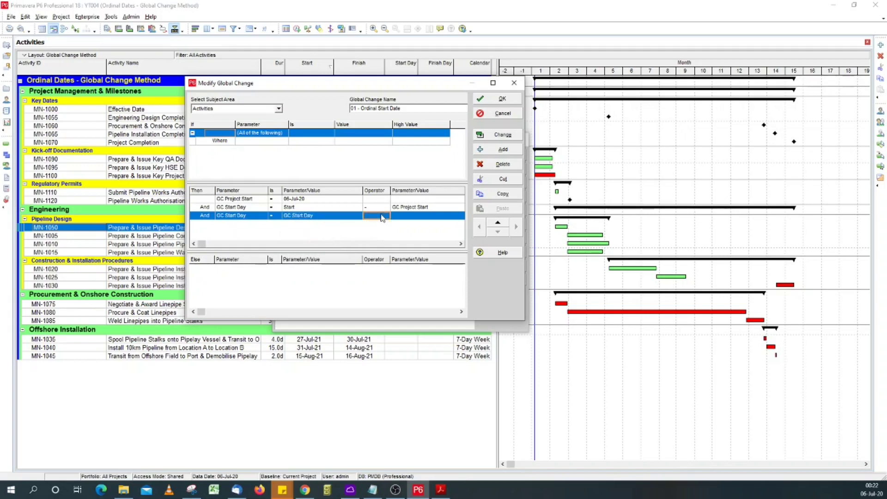
left_click(385, 217)
left_click(378, 235)
left_click(401, 216)
left_click(402, 216)
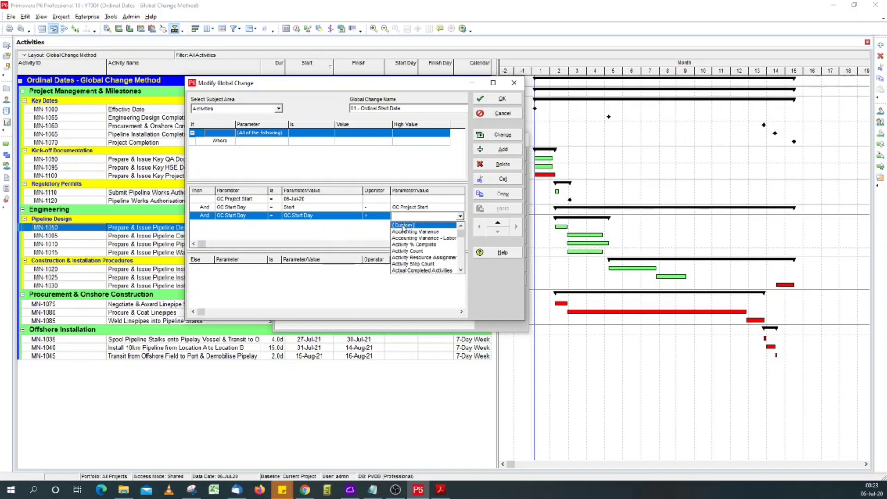
left_click(403, 226)
type("1")
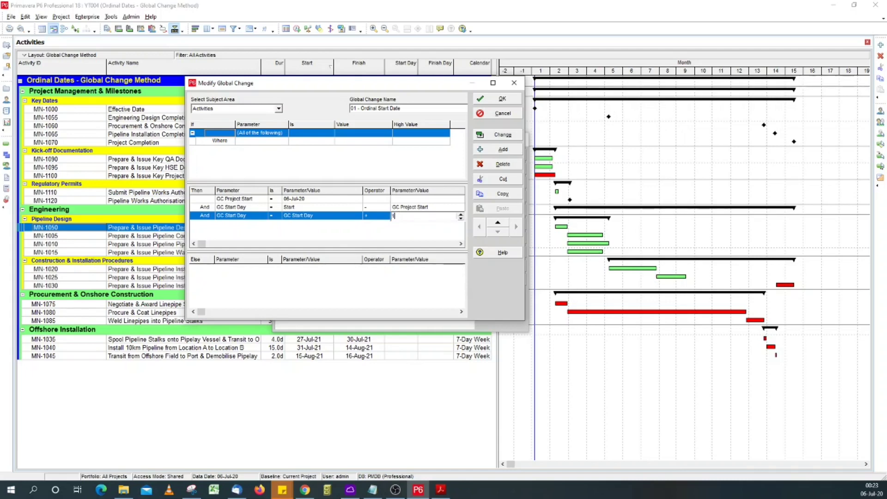
left_click(246, 216)
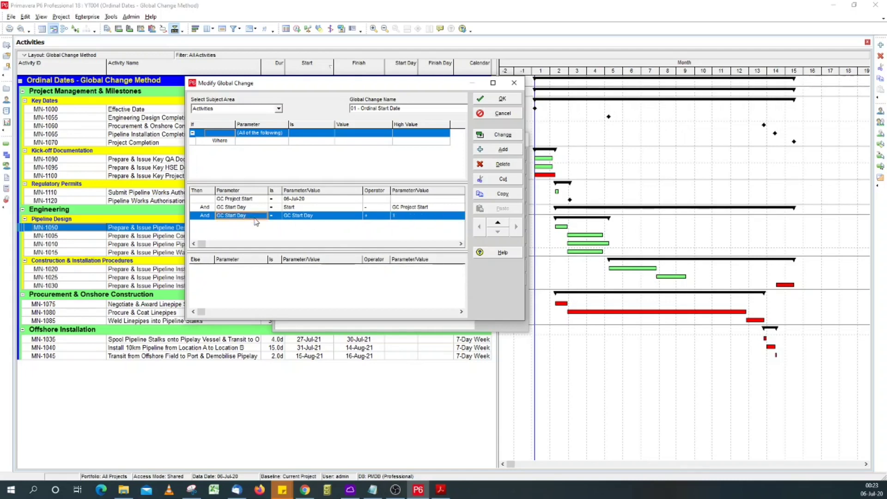
Step: Run the 01 - Ordinal Start Date global change and review its full change report
left_click(499, 136)
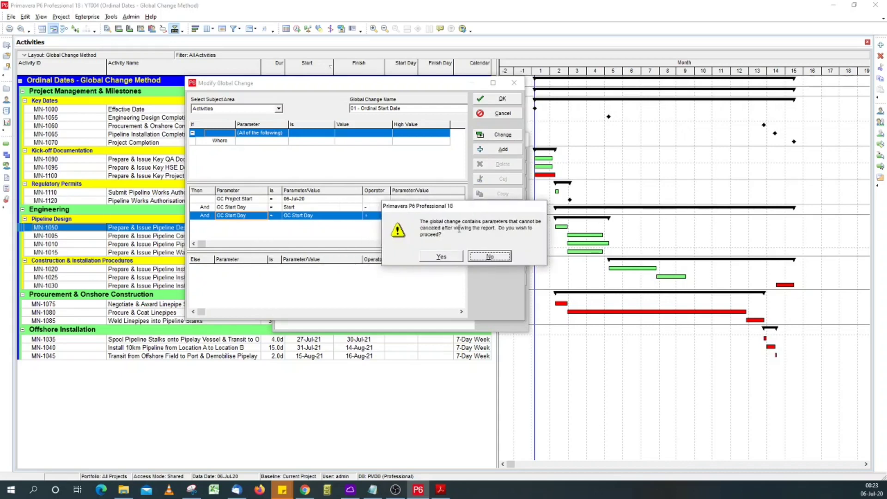
left_click(442, 257)
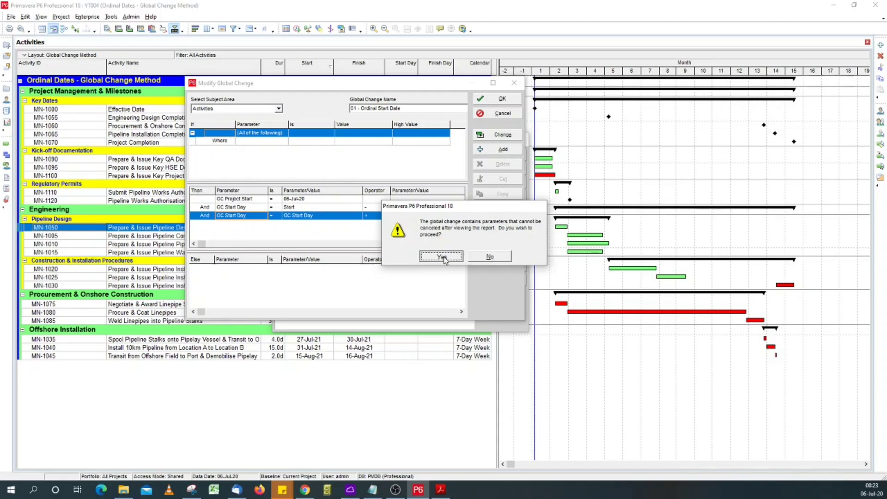
left_click_drag(0, 134, 435, 101)
double_click(435, 100)
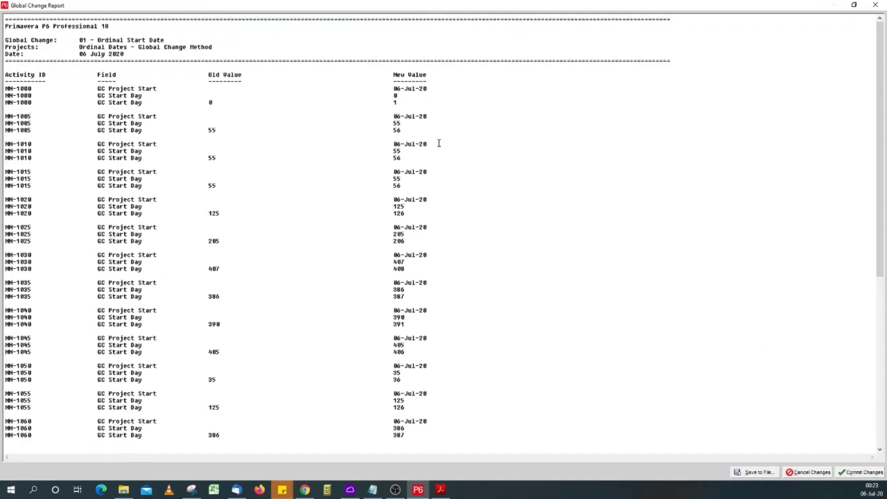
scroll(279, 138, "down", 14)
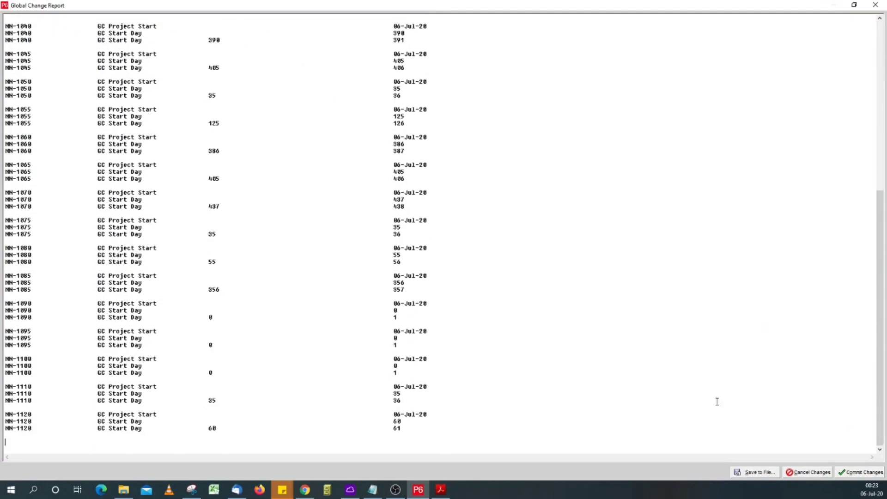
Step: Commit the start day changes without saving the log file, and save and close the global change
left_click(863, 474)
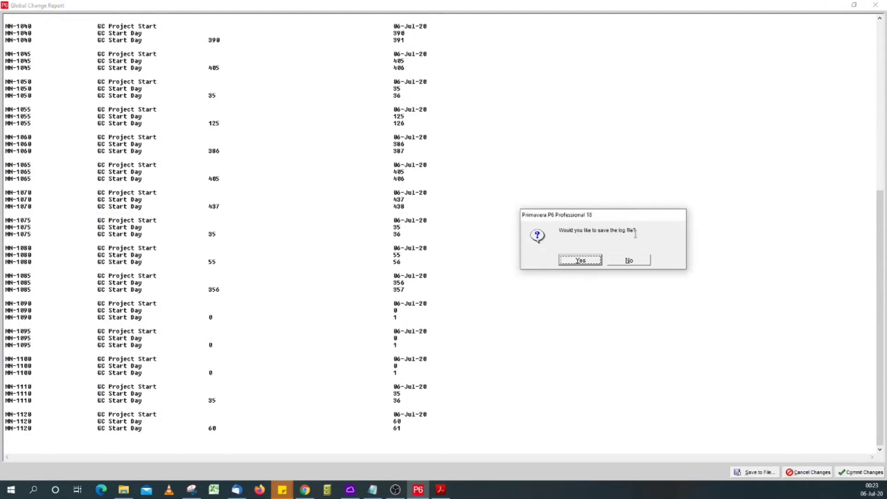
left_click(628, 261)
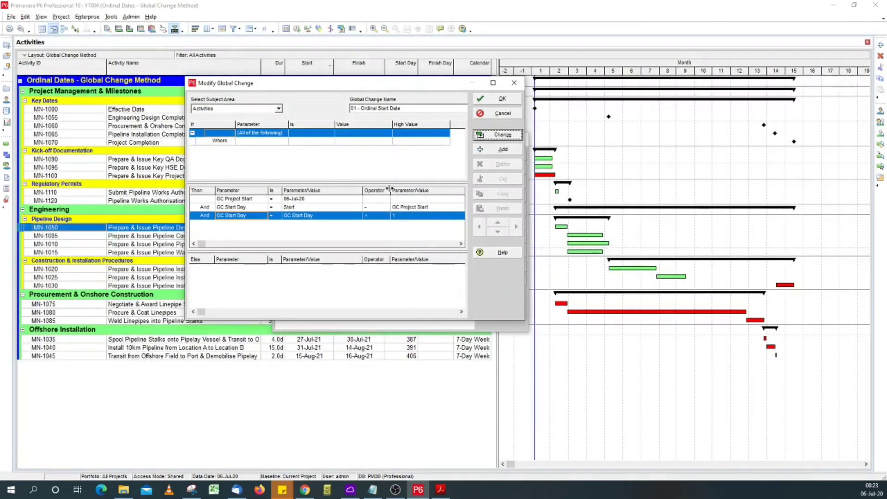
left_click(491, 102)
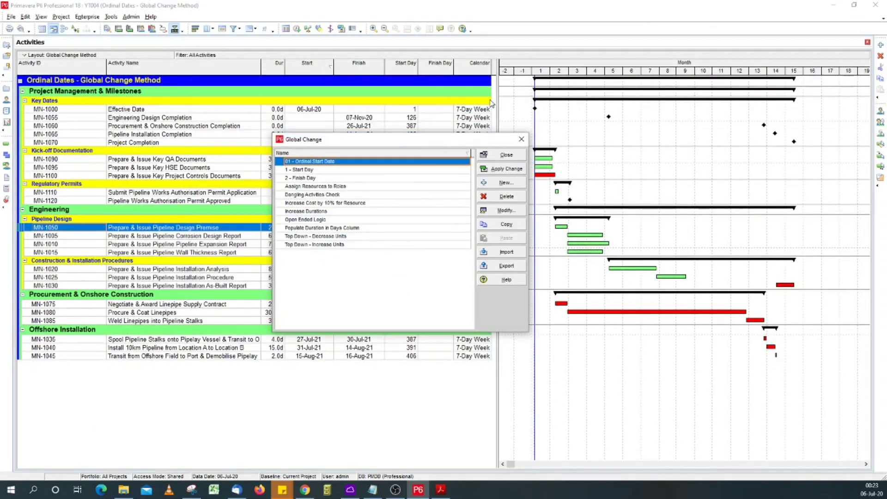
left_click(504, 155)
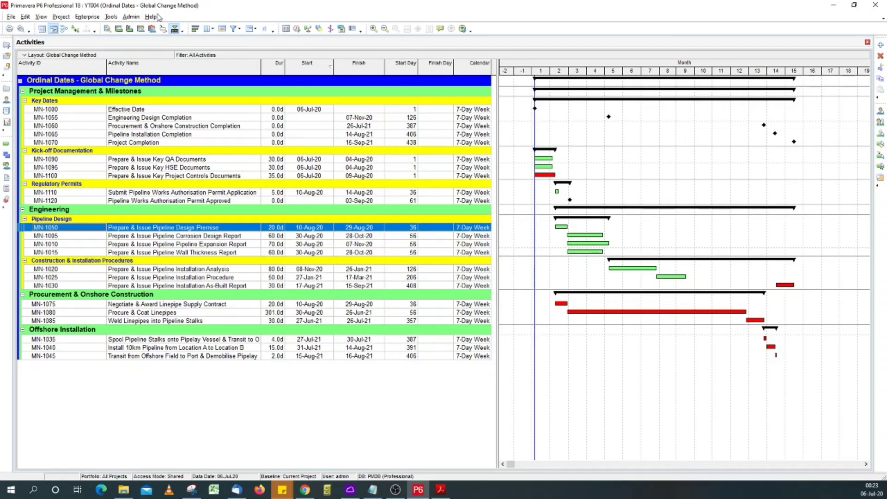
Step: Create a new activities global change named 02 - Ordinal Finish Dates
left_click(112, 17)
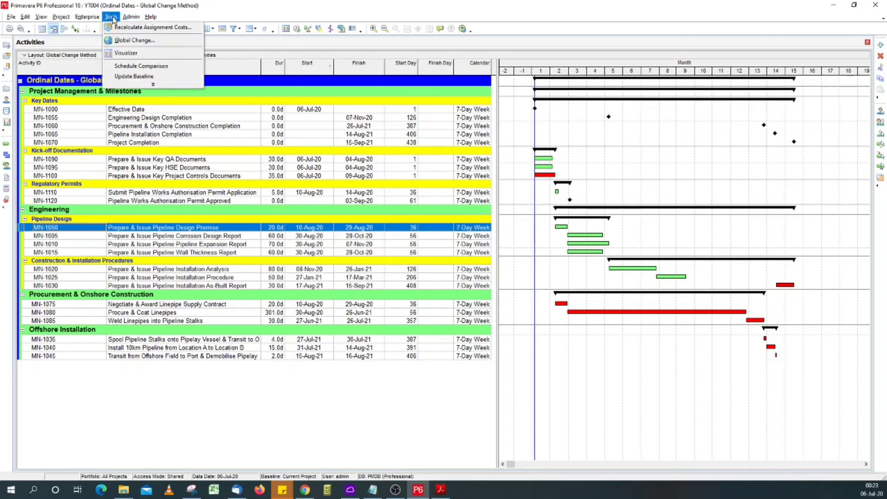
left_click(134, 40)
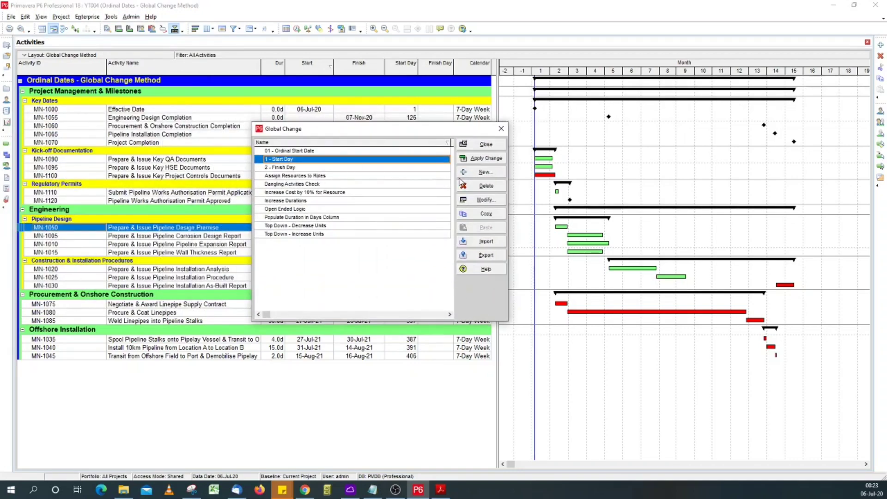
left_click(486, 174)
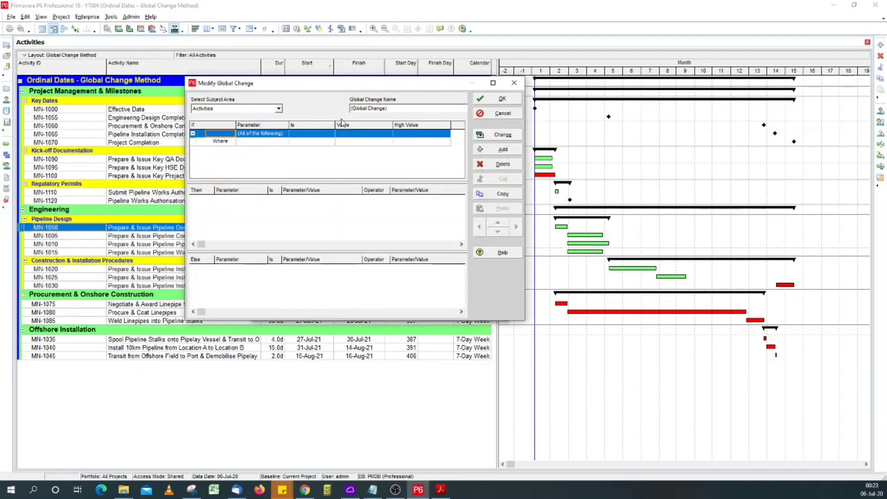
left_click_drag(387, 108, 309, 109)
type("O")
type("2 - Ordin")
type("al Fin")
type("ish Dates")
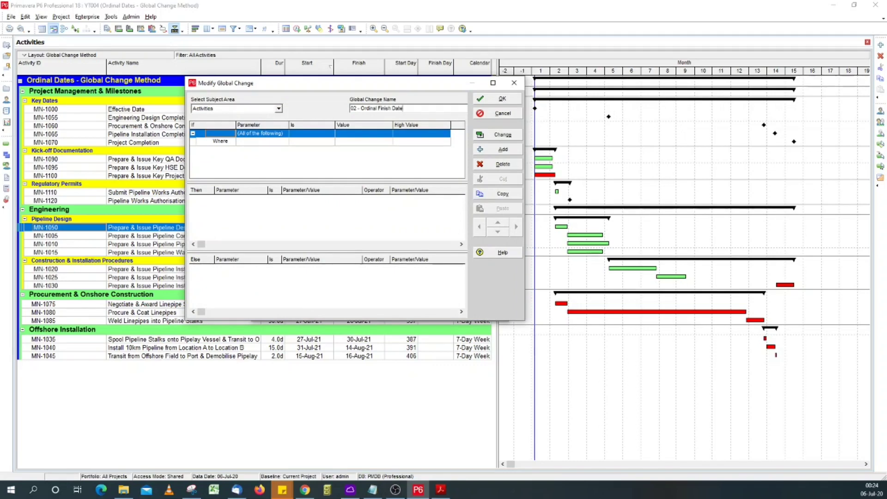
Step: Add a Then statement that sets GC Finish Day equal to the activity's Finish
left_click(250, 137)
left_click(211, 196)
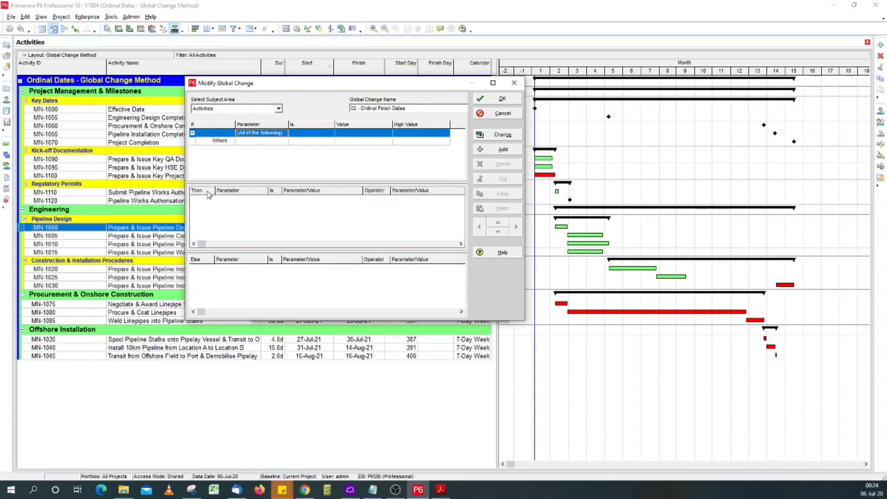
left_click(500, 150)
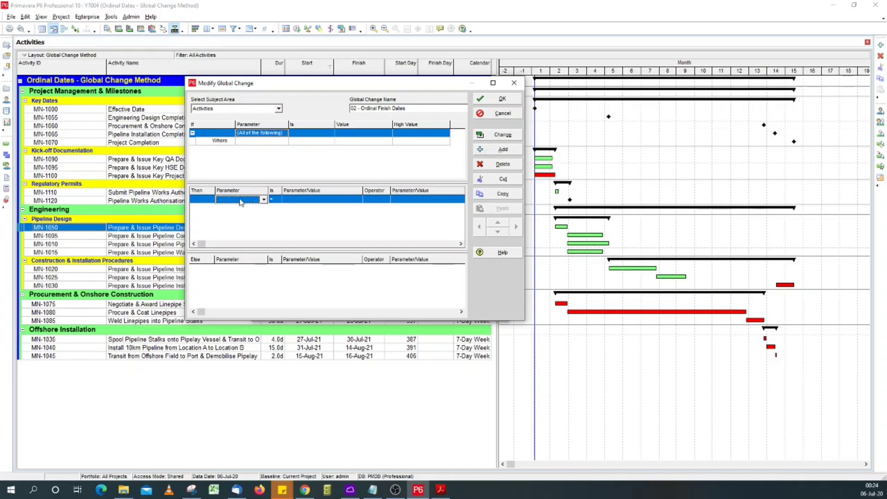
left_click(240, 200)
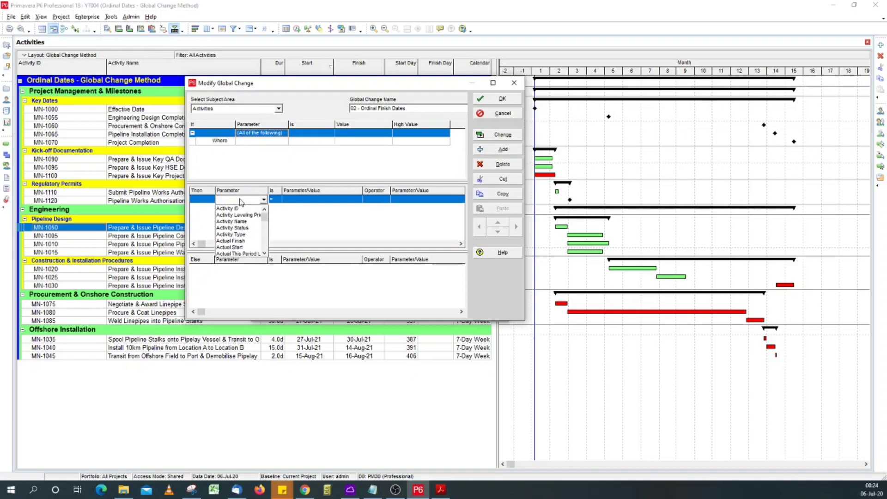
type("gc")
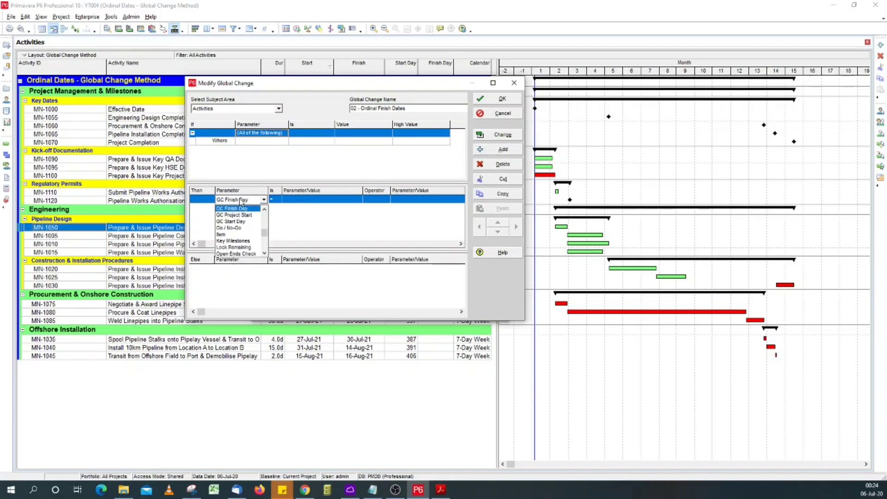
left_click(241, 210)
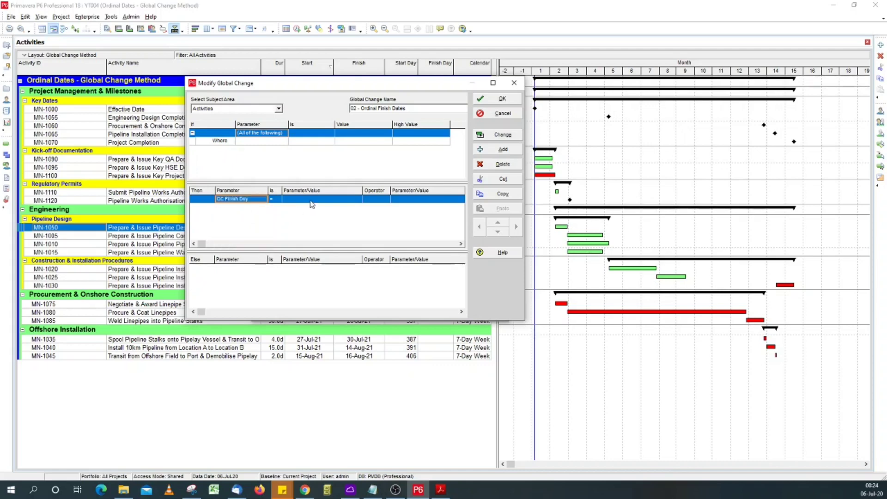
left_click(311, 202)
left_click(311, 202)
type("f")
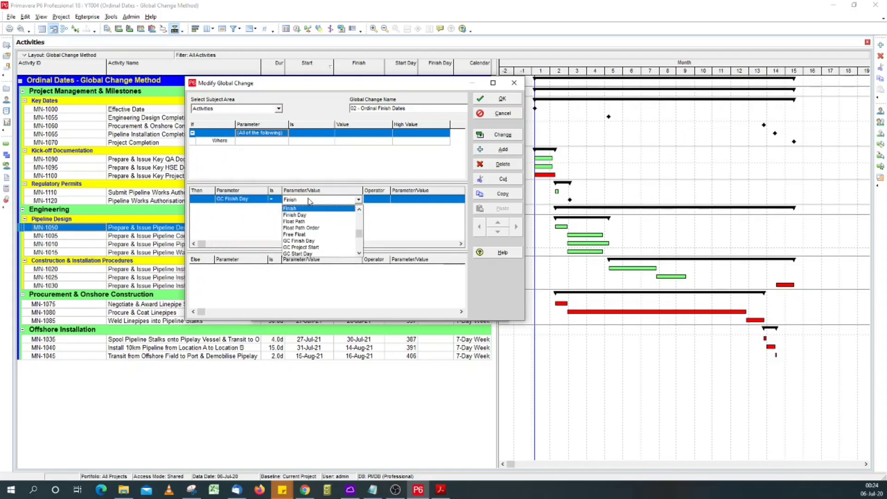
left_click(307, 209)
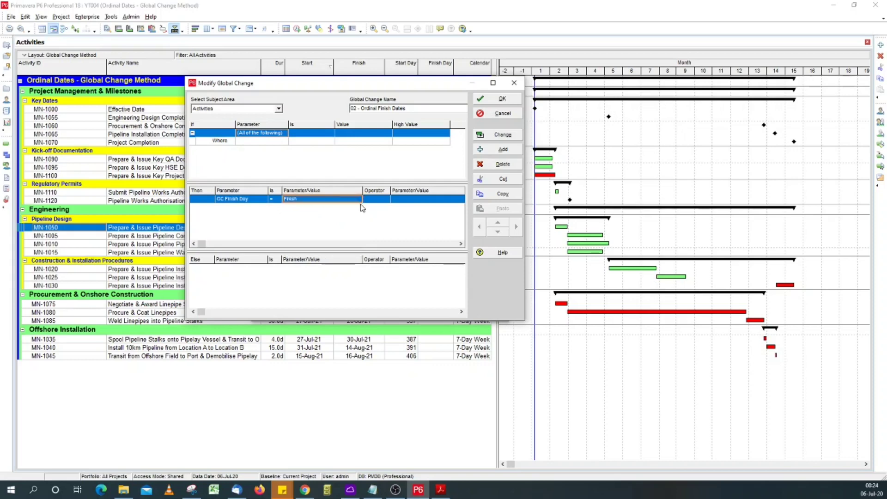
Step: Complete the GC Finish Day statement by subtracting GC Project Start from Finish
left_click(377, 202)
left_click(378, 202)
left_click(366, 222)
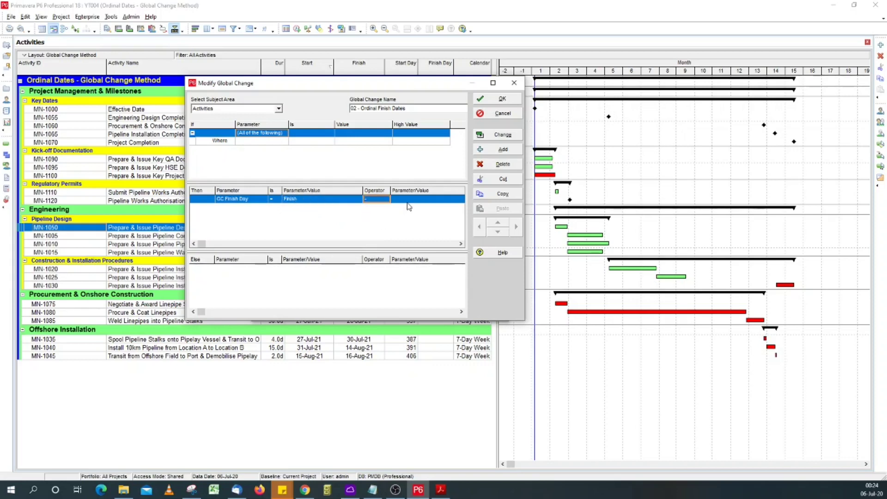
left_click(407, 202)
left_click(407, 202)
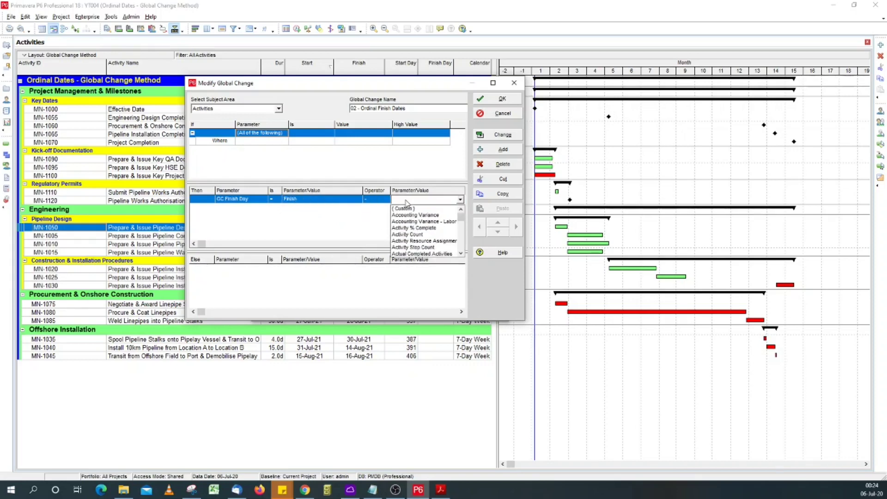
type("g")
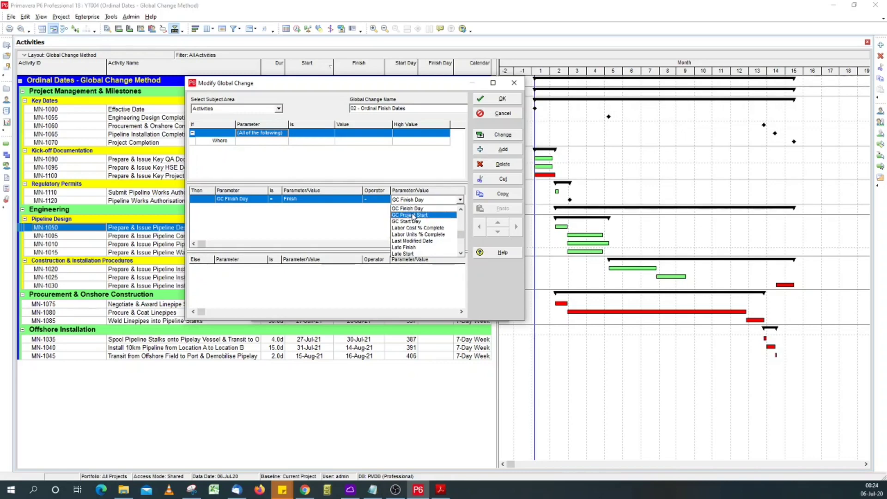
left_click(413, 216)
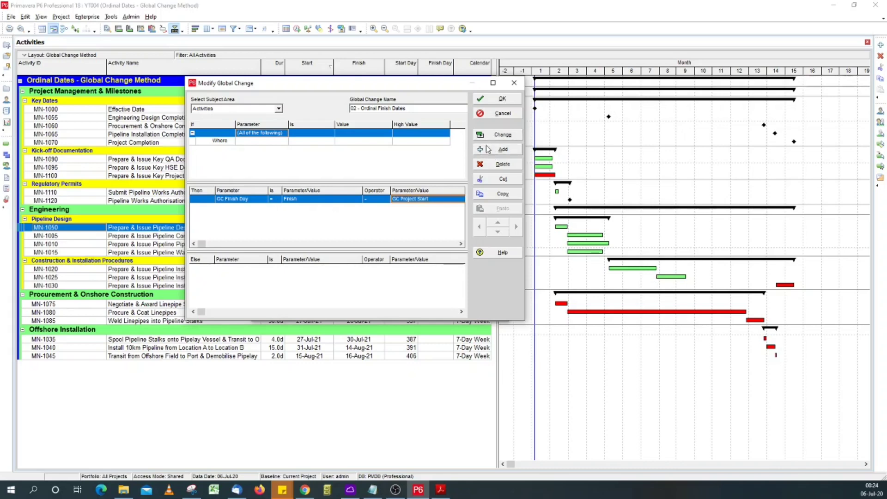
Step: Run the 02 - Ordinal Finish Dates global change and commit its changes without saving the log file
left_click(498, 137)
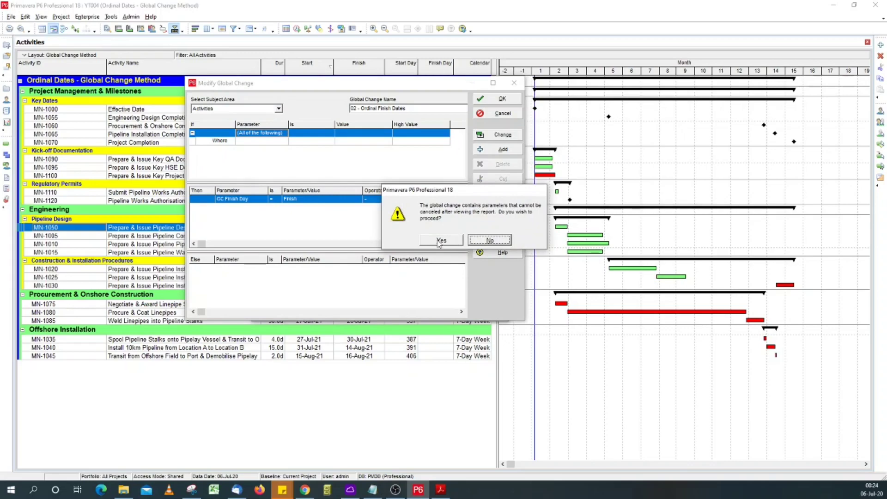
left_click(441, 241)
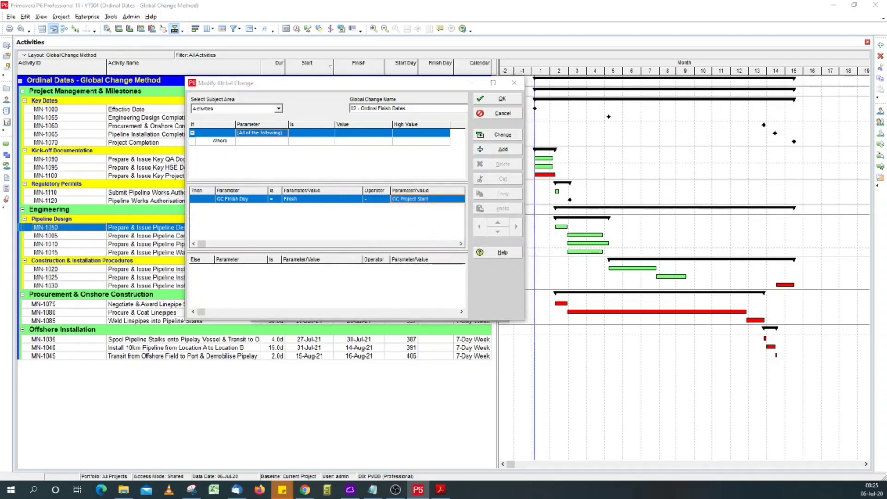
double_click(462, 48)
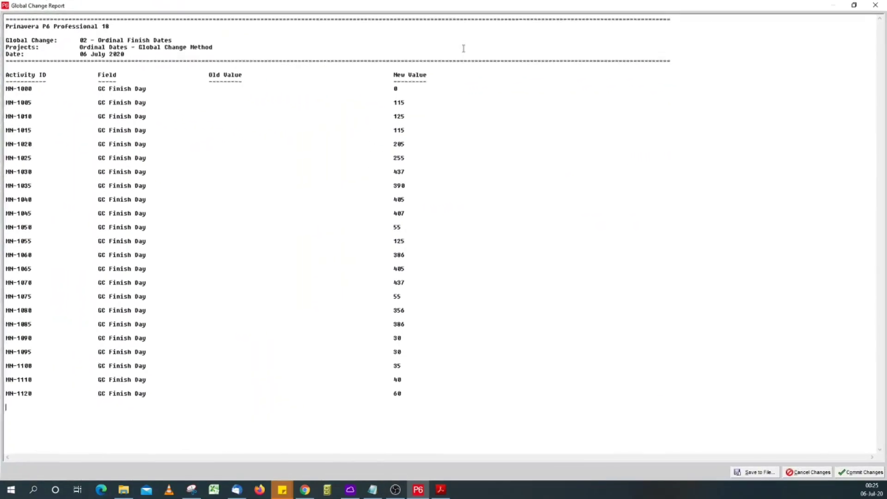
left_click(861, 472)
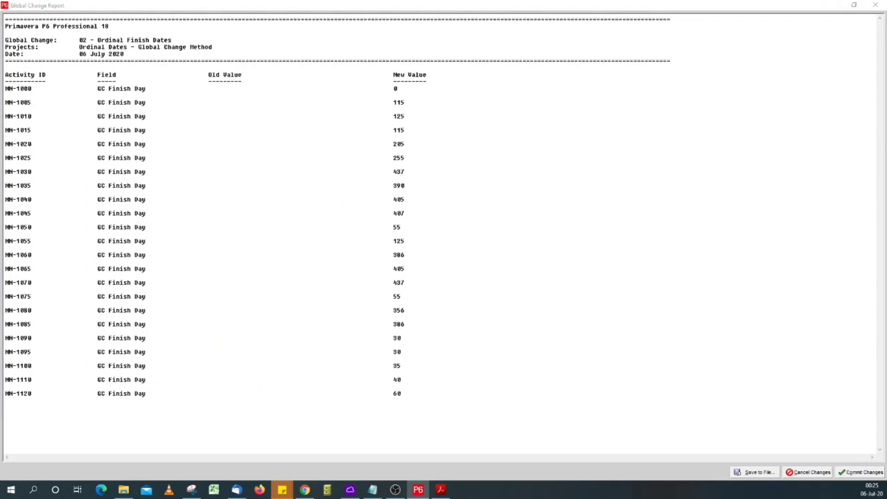
left_click(606, 255)
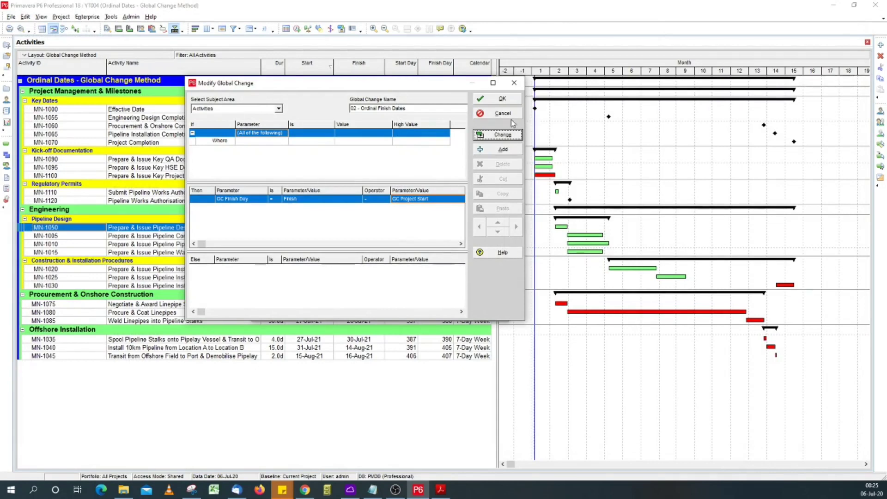
left_click(499, 99)
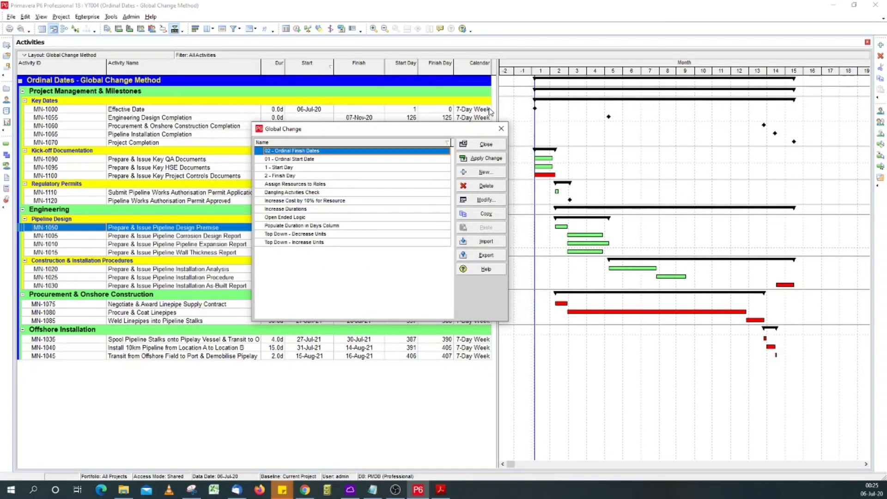
left_click(486, 146)
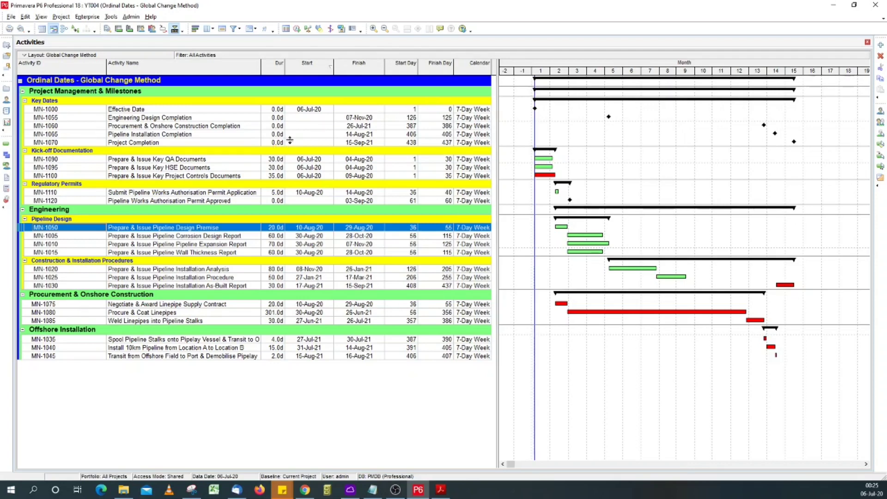
Step: Compare the start and finish days of the Effective Date and Engineering Design Completion milestones
left_click(186, 113)
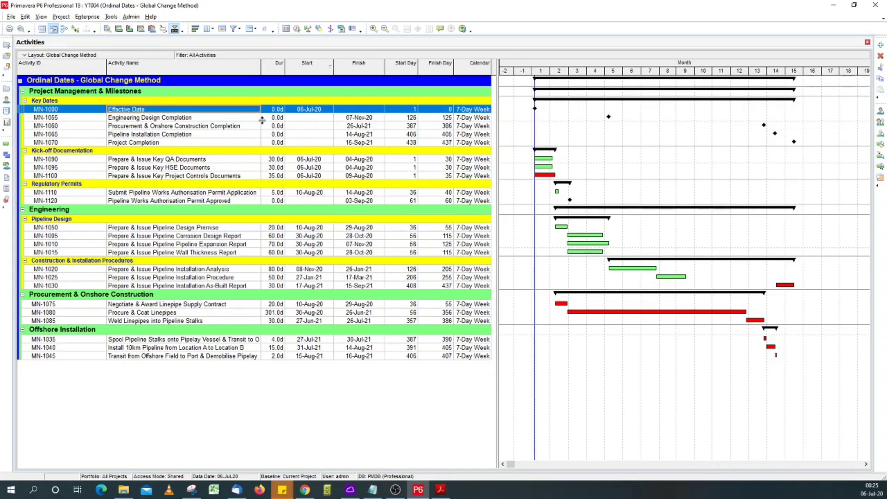
key("Down")
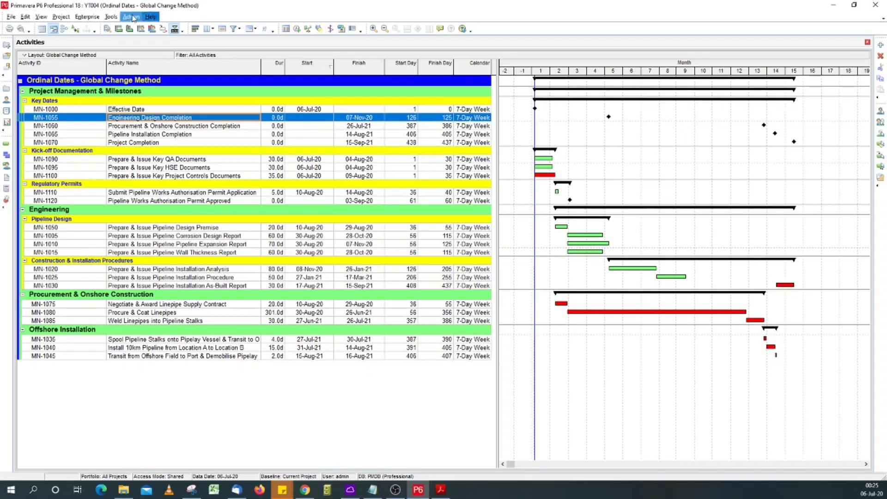
Step: Open the 01 - Ordinal Start Date global change for modification
left_click(111, 16)
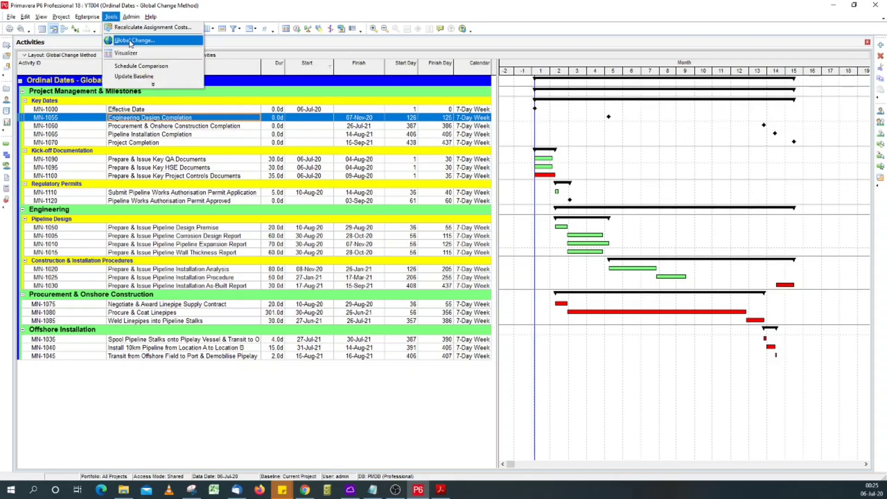
left_click(134, 40)
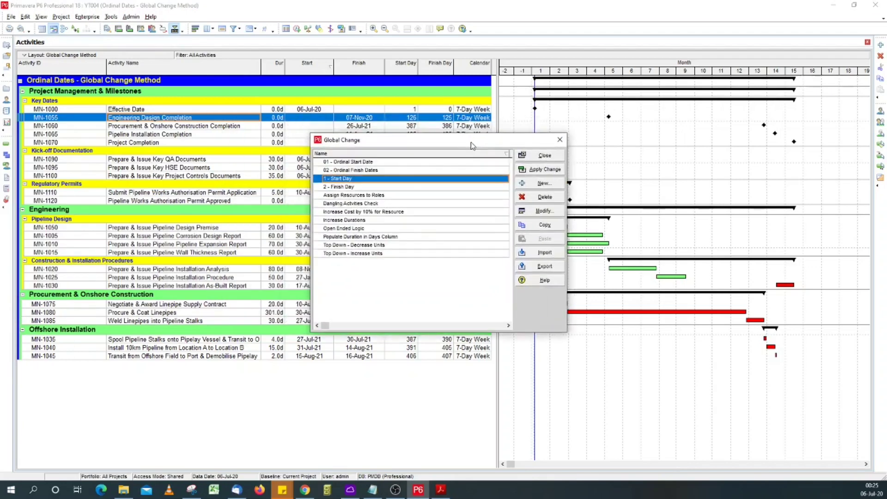
left_click(383, 163)
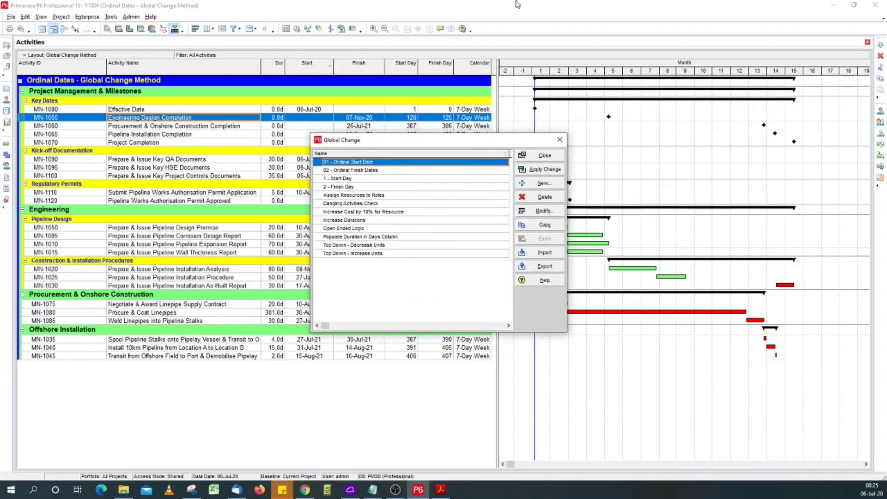
left_click(537, 213)
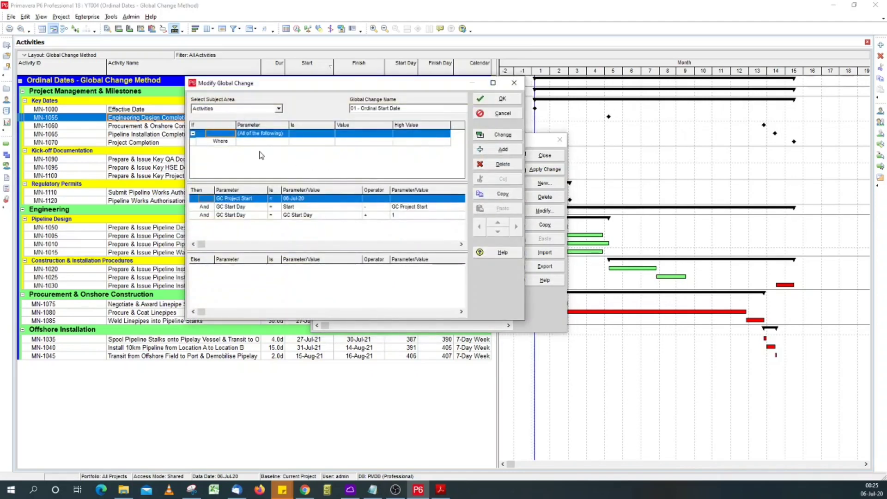
Step: Add an If condition that limits the global change to activities whose Activity Type is not equal to Finish Milestone
left_click(257, 144)
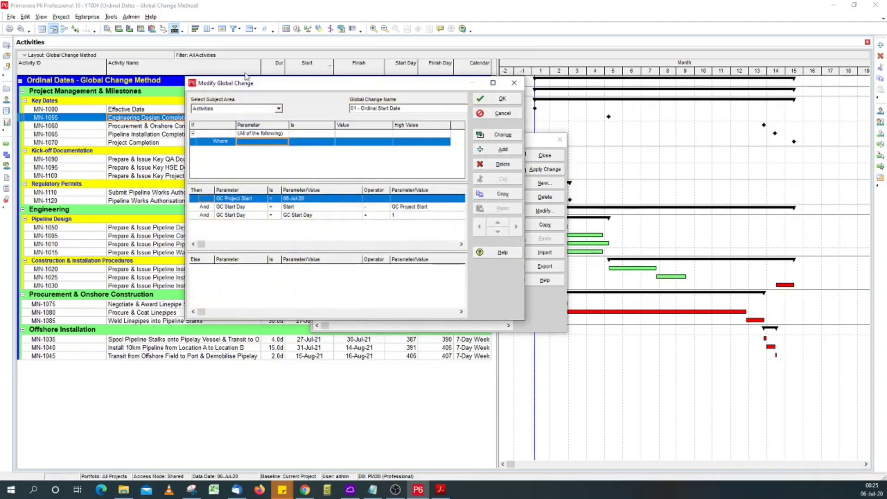
left_click(262, 144)
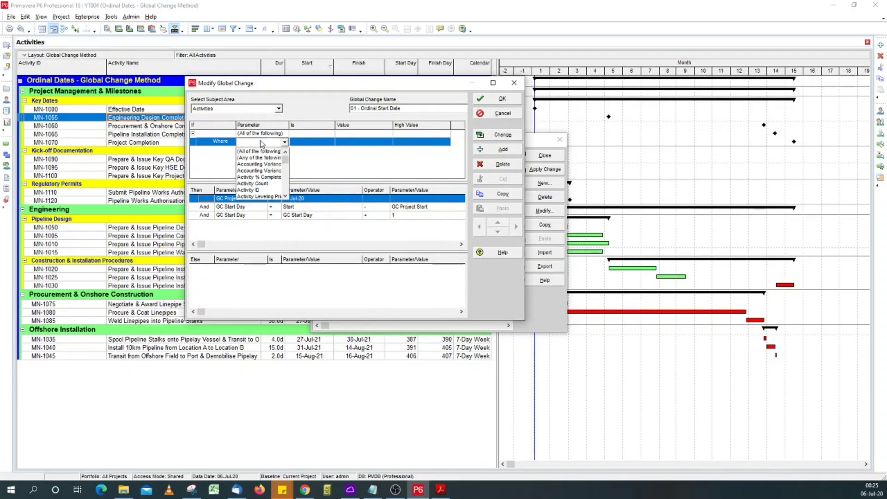
type("act")
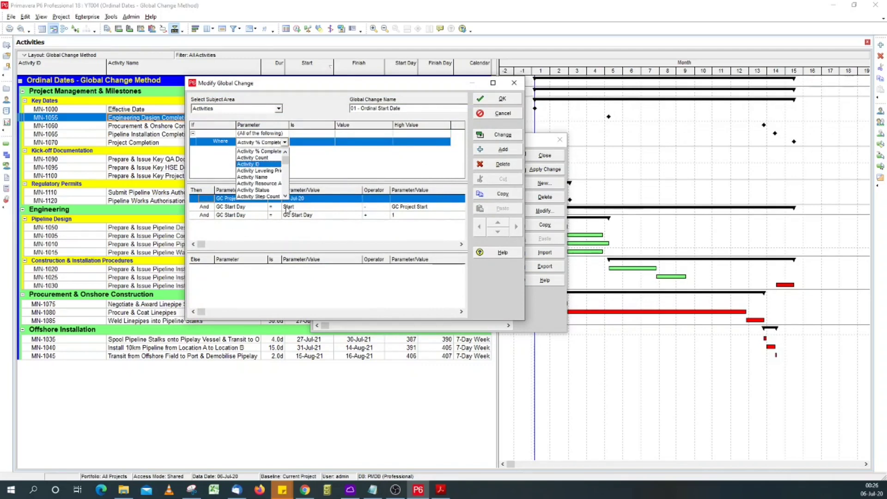
left_click(286, 196)
left_click(285, 196)
left_click(270, 190)
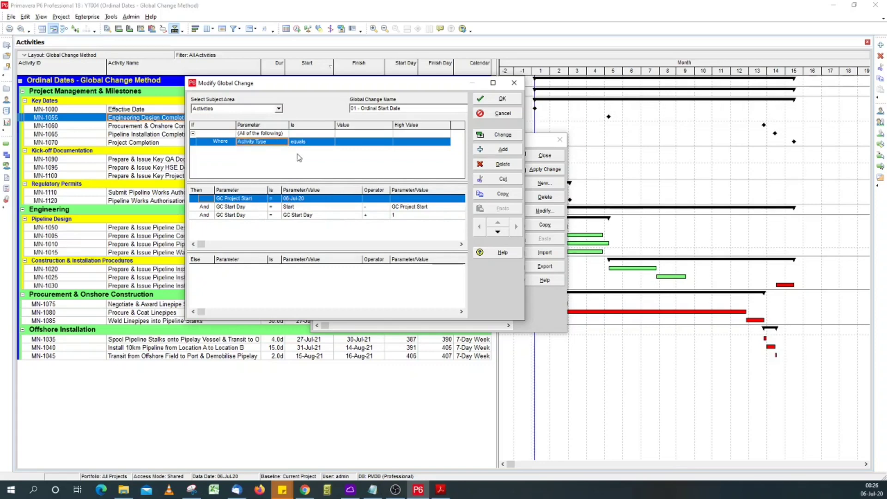
left_click(311, 144)
left_click(312, 156)
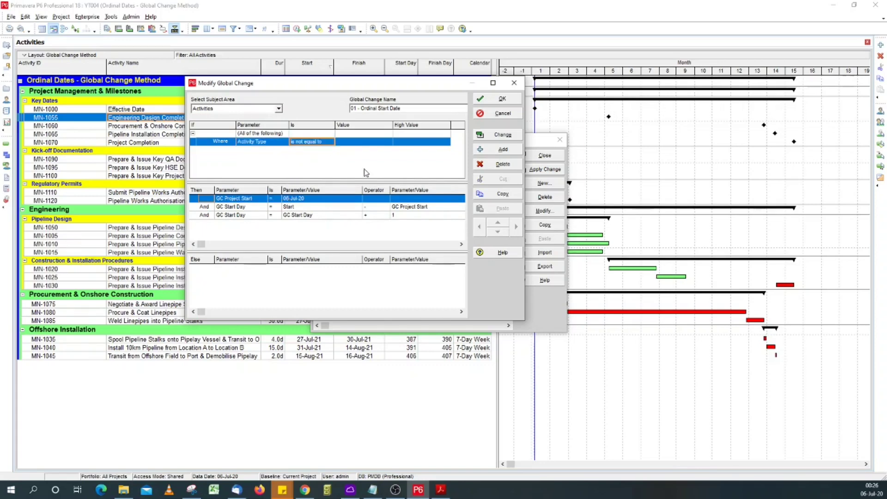
left_click(358, 144)
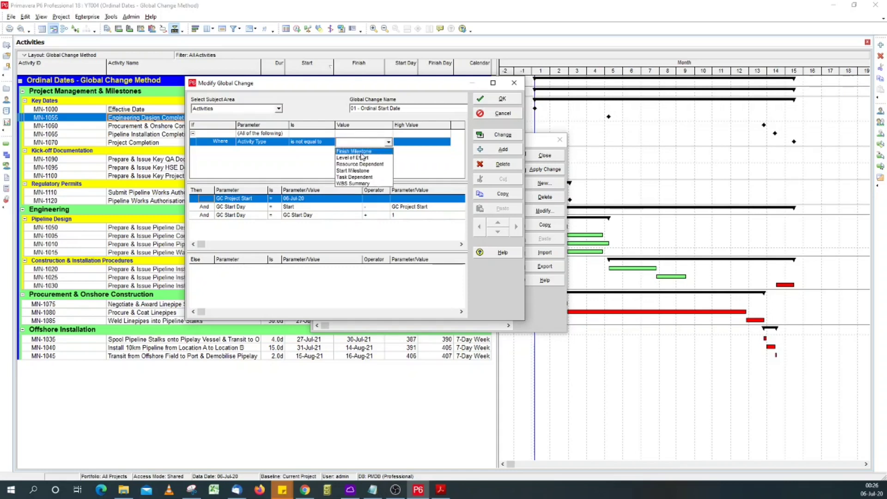
left_click(363, 157)
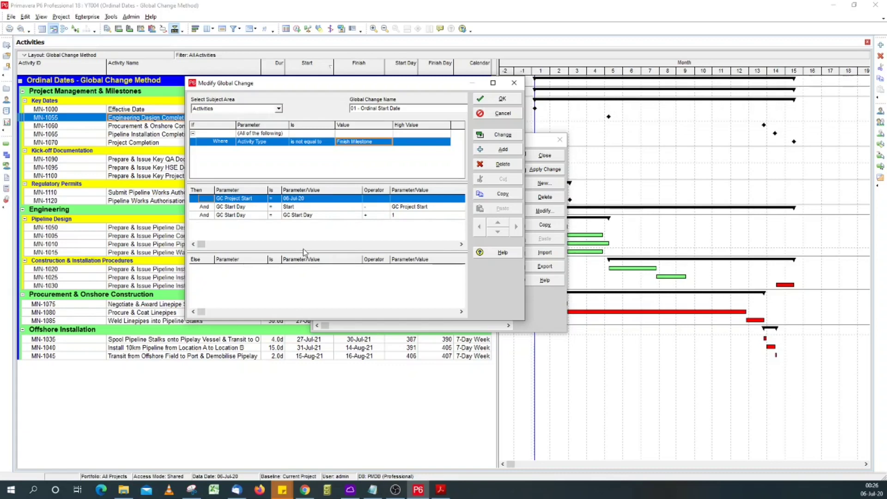
Step: Add an Else statement that sets GC Start Day equal to the activity's Finish
left_click(206, 264)
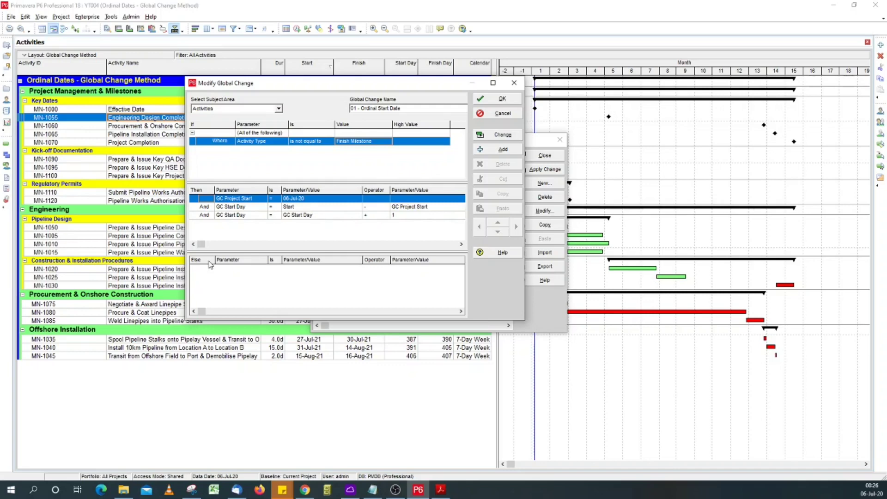
left_click(502, 150)
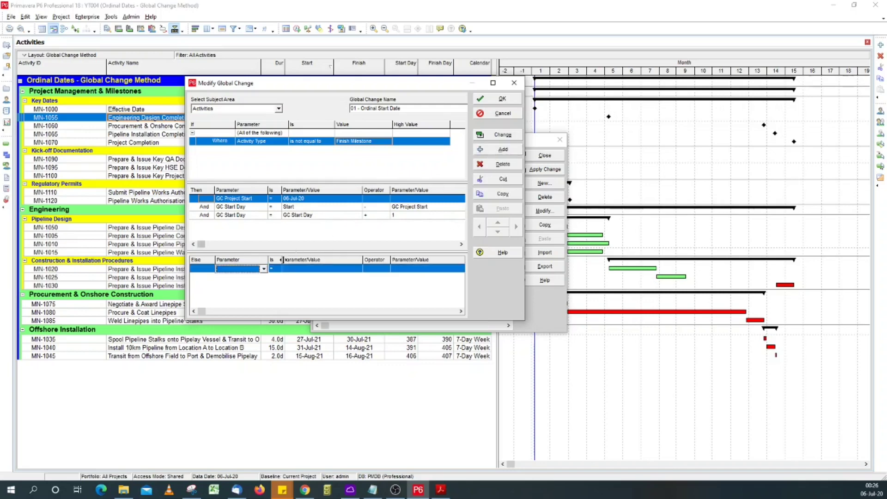
left_click(257, 270)
key("g")
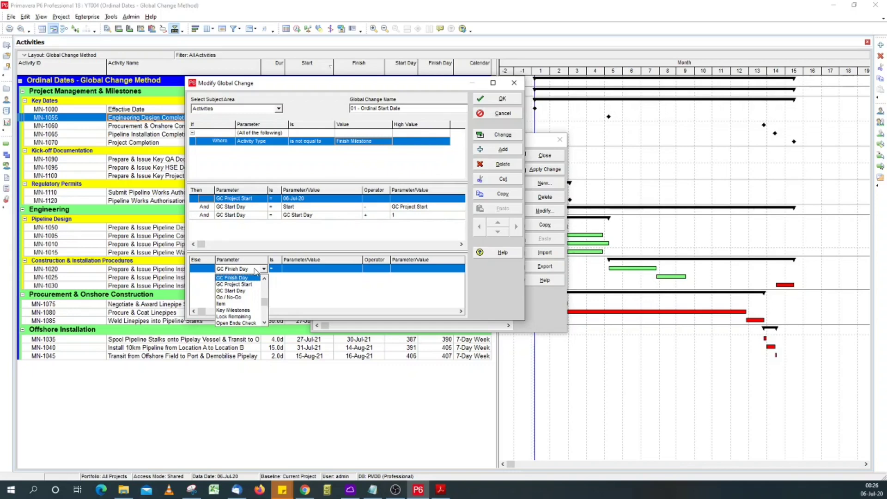
left_click(238, 292)
left_click(300, 273)
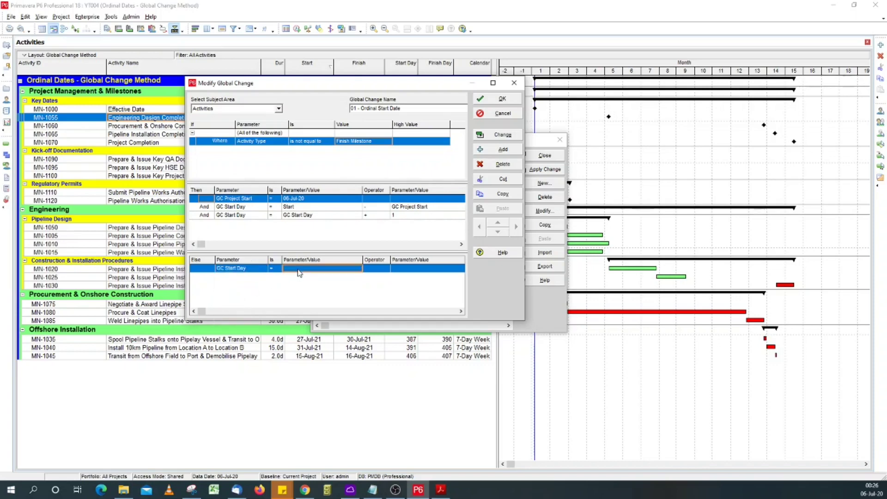
left_click(300, 272)
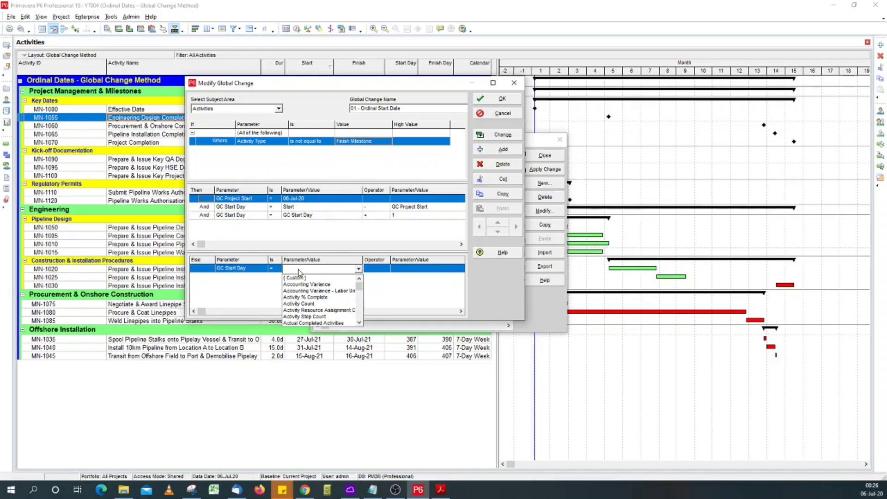
type("f")
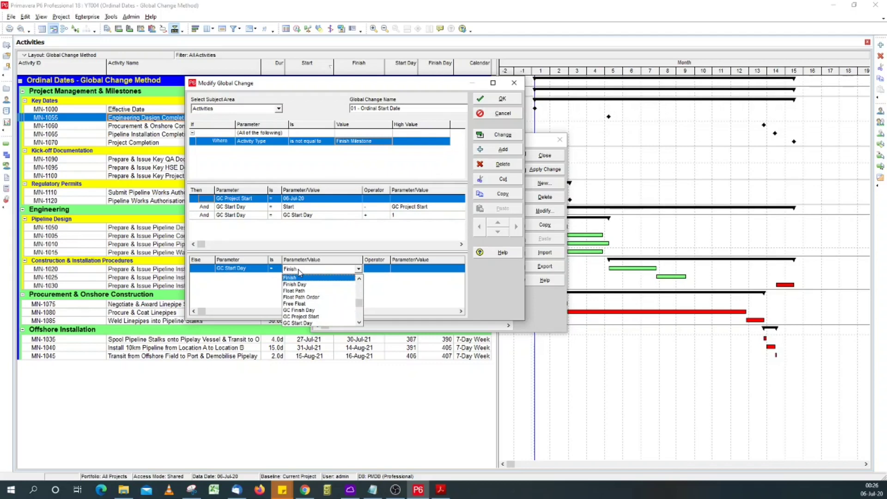
left_click(297, 279)
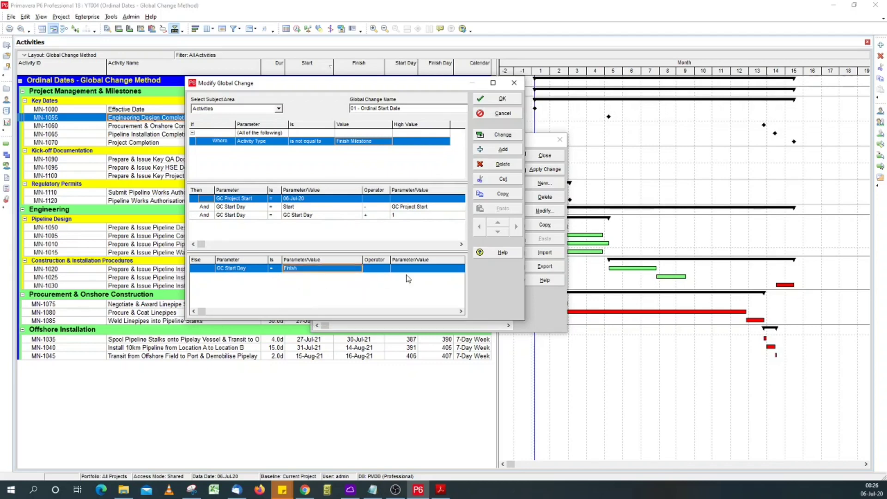
Step: Complete the Else statement for GC Start Day by subtracting GC Project Start from Finish
left_click(386, 269)
left_click(378, 291)
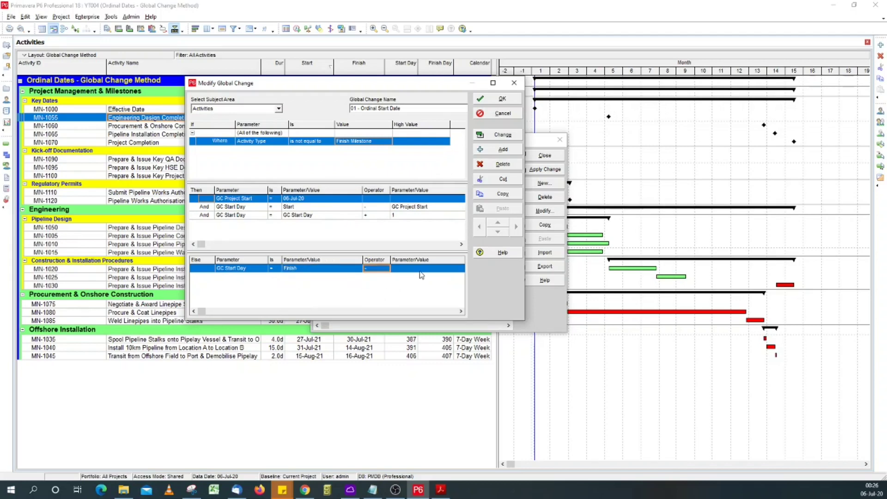
left_click(422, 272)
left_click(421, 271)
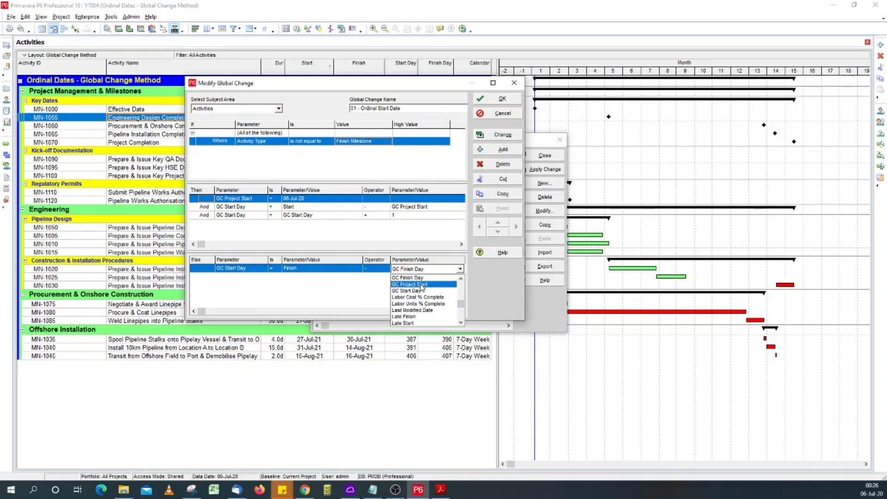
left_click(418, 284)
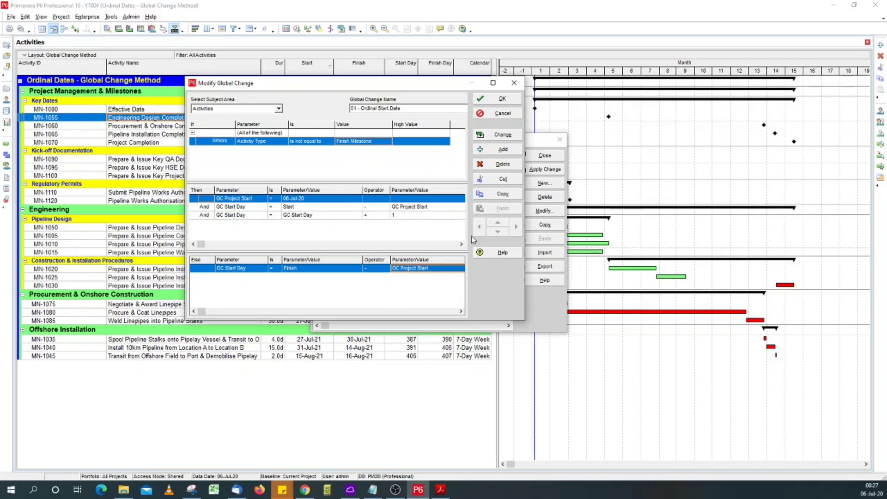
Step: Run the 01 - Ordinal Start Date global change, commit its changes, and save the modified global change
left_click(503, 134)
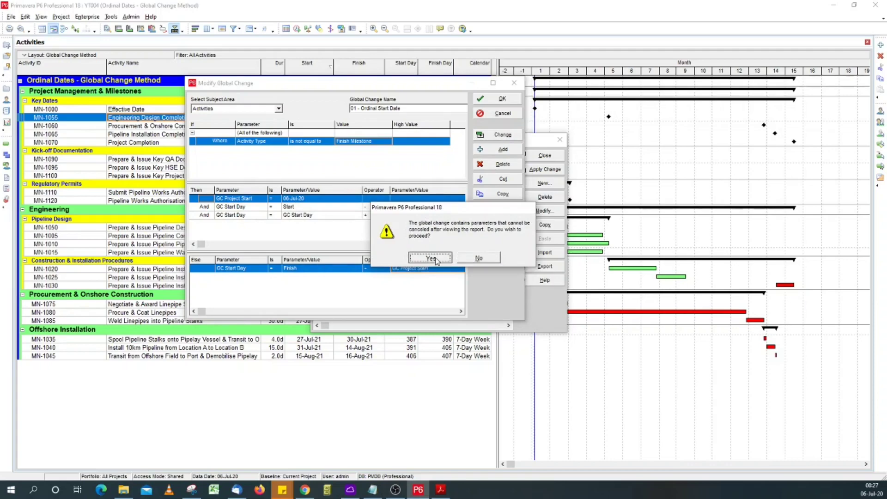
left_click(435, 257)
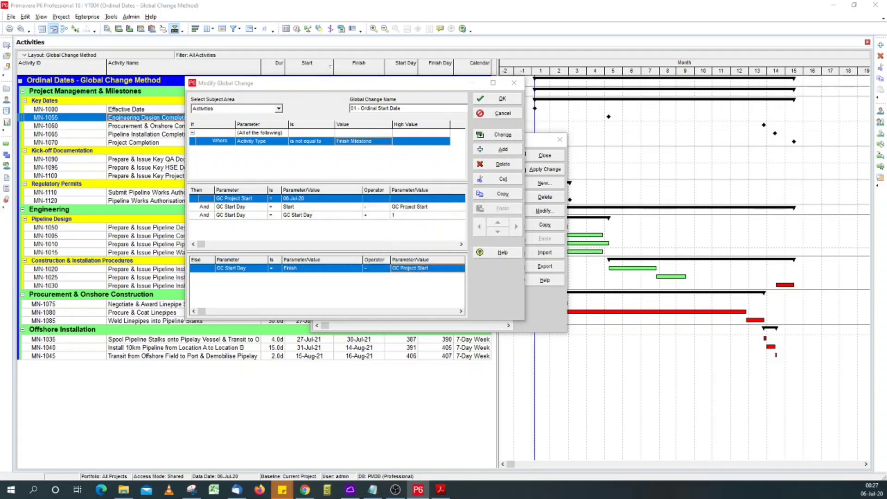
double_click(491, 169)
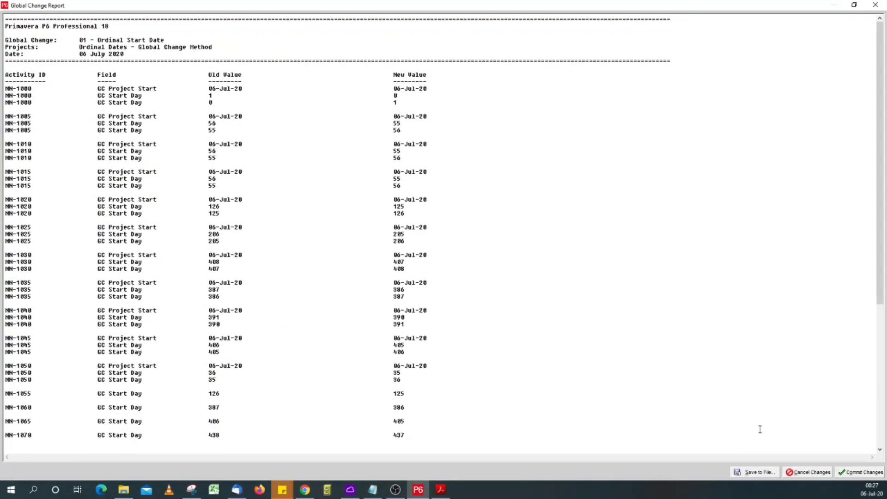
scroll(552, 322, "down", 1)
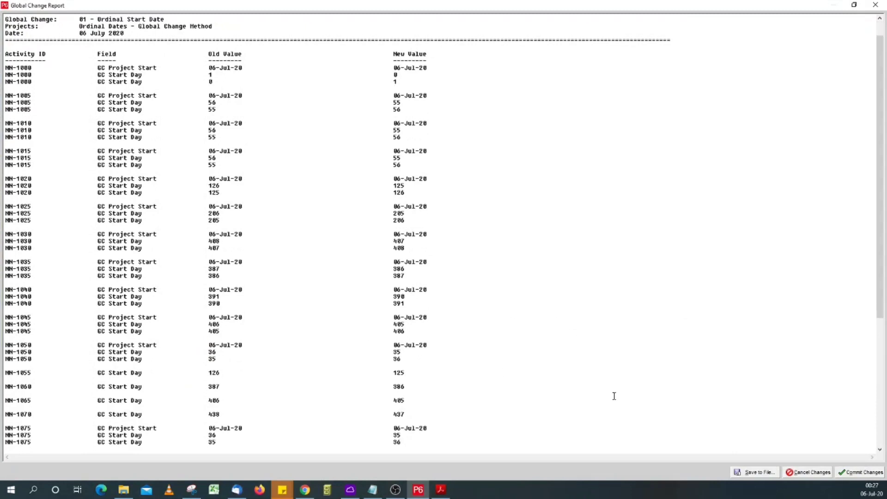
left_click(847, 473)
left_click(596, 270)
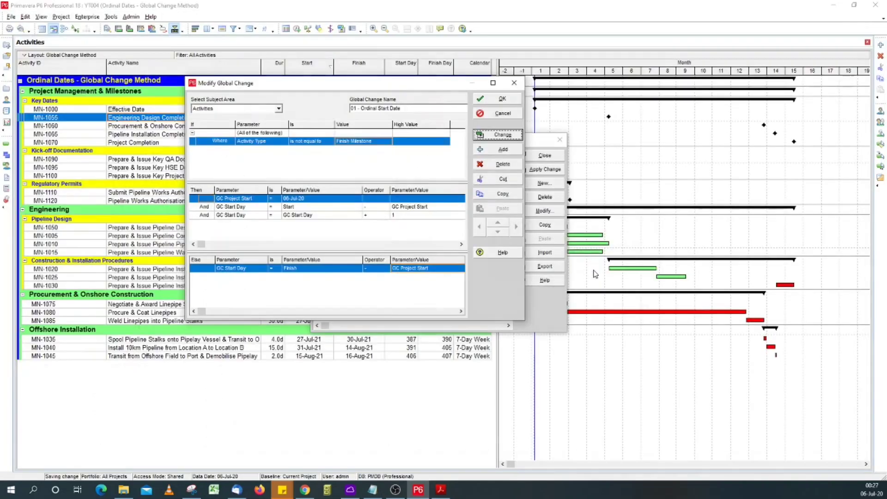
left_click(493, 100)
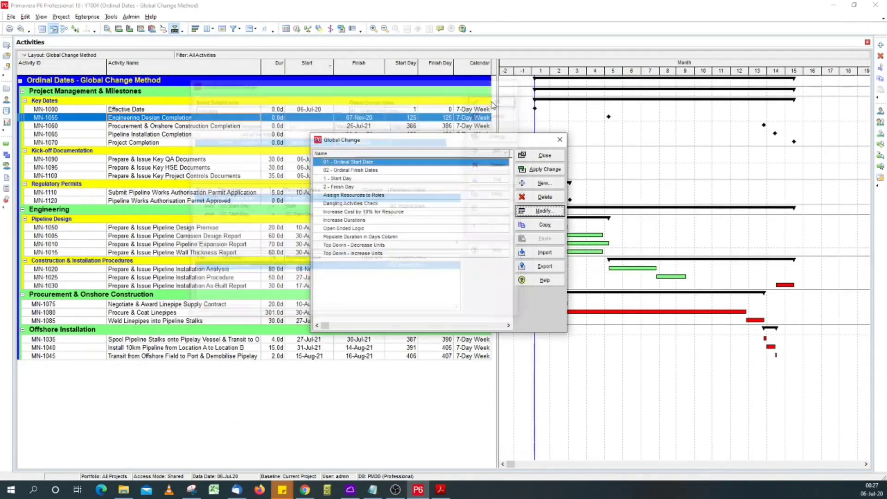
left_click(543, 156)
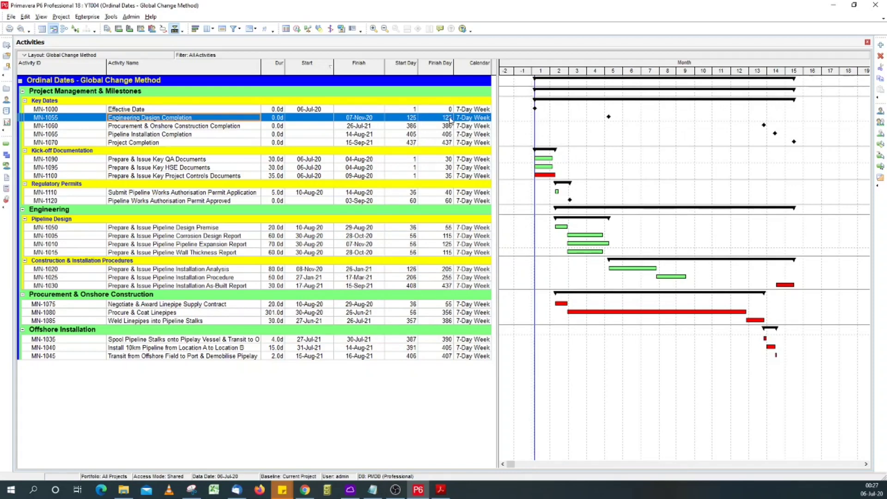
Step: Check the Effective Date milestone's finish day and open the 02 - Ordinal Finish Dates global change for modification
left_click(385, 111)
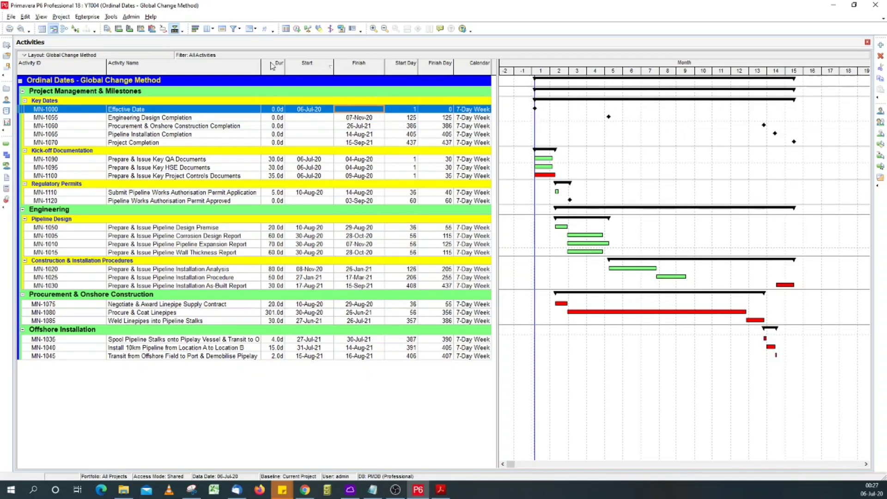
left_click(111, 18)
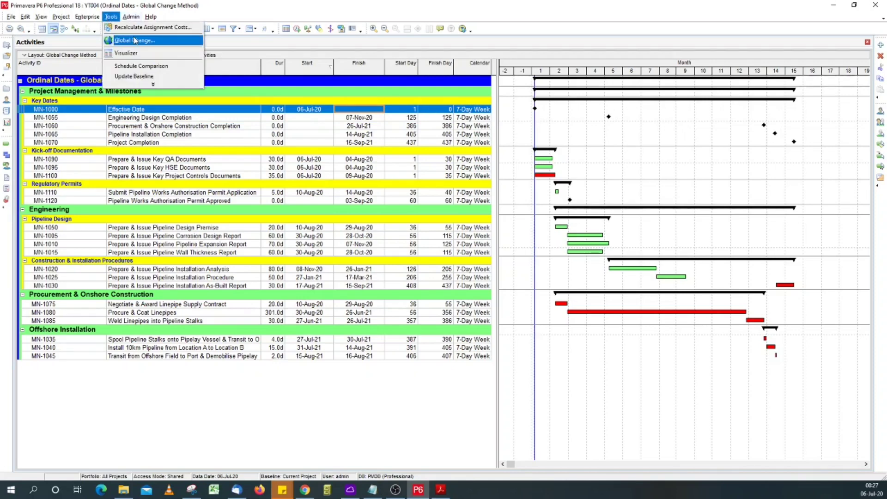
left_click(131, 40)
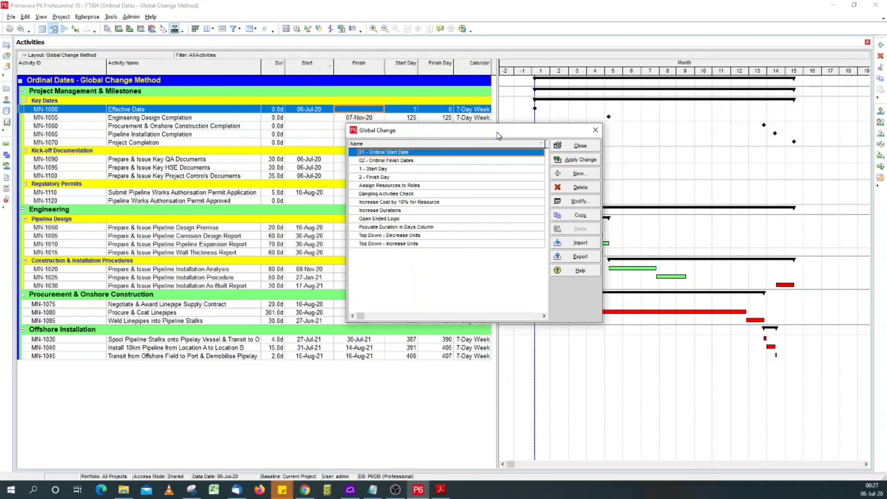
left_click(415, 160)
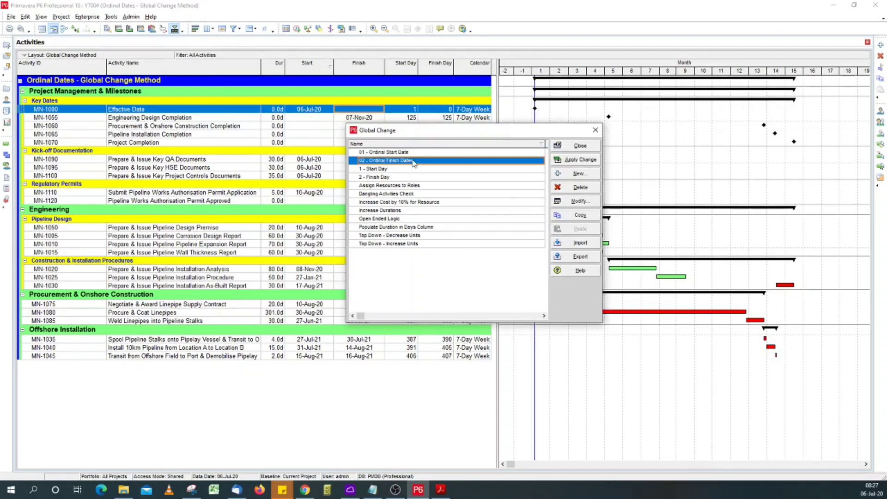
left_click(577, 204)
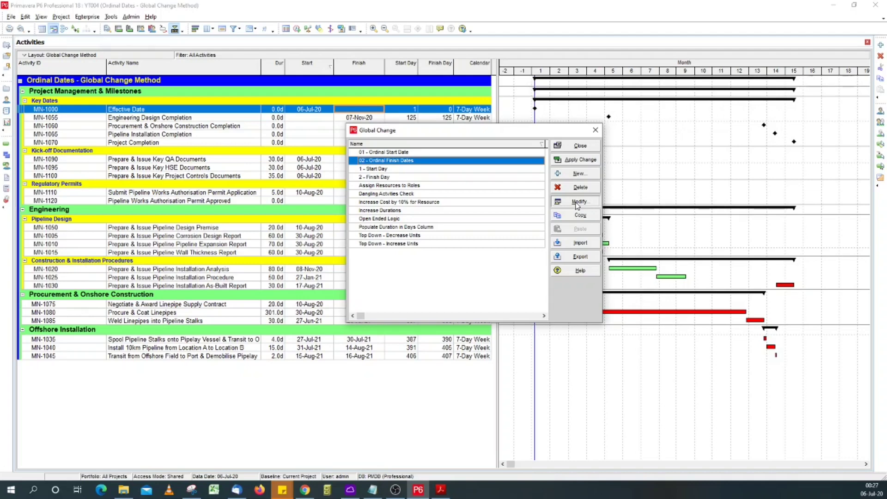
left_click(577, 203)
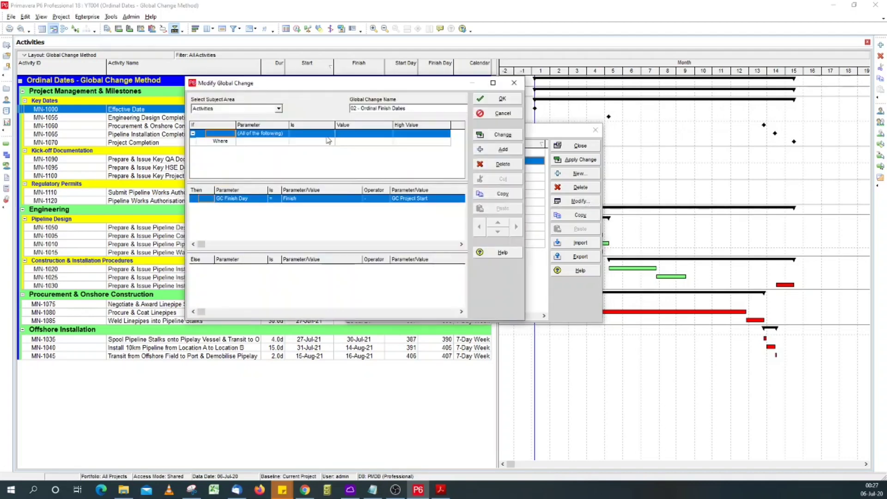
Step: Add an If condition to 02 - Ordinal Finish Dates where Activity Type is not equal to Start Milestone
left_click(255, 145)
left_click(270, 146)
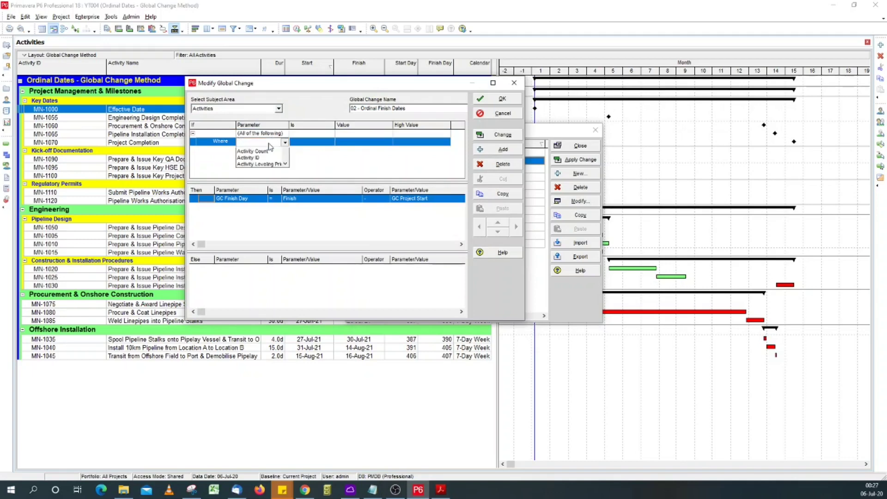
type("act")
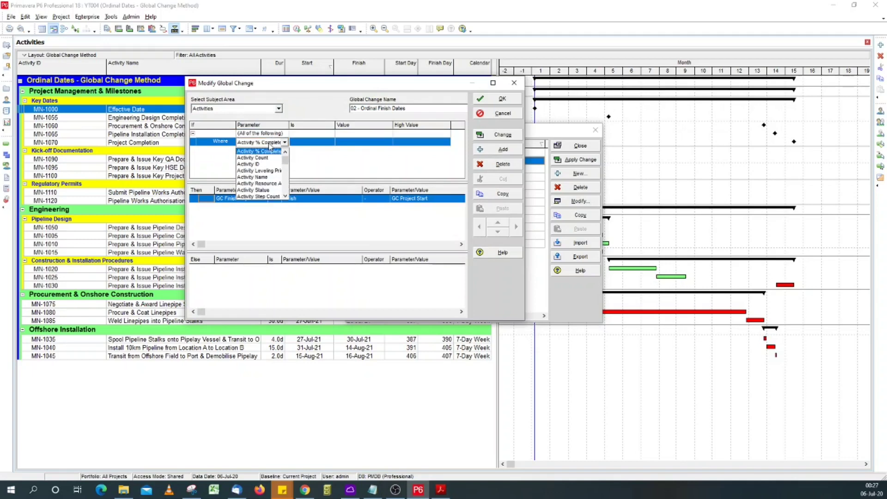
scroll(279, 194, "down", 2)
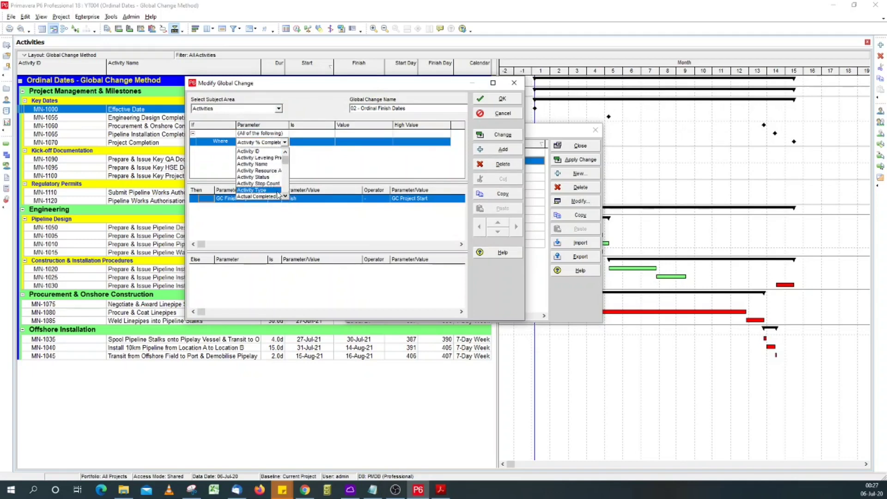
left_click(278, 191)
left_click(313, 144)
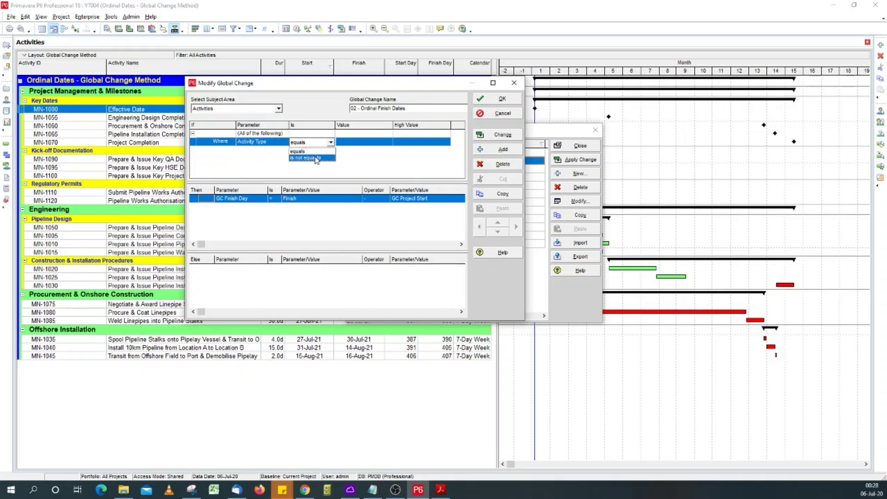
left_click(317, 158)
left_click(357, 141)
left_click(357, 142)
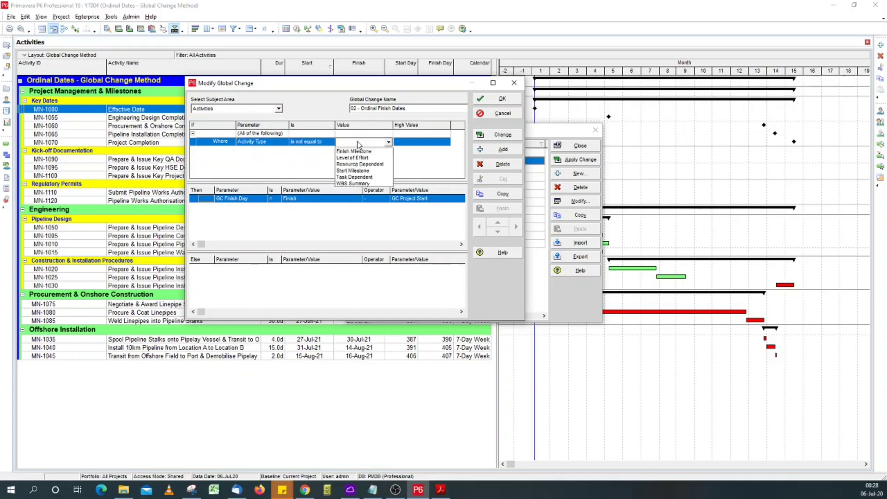
left_click(372, 171)
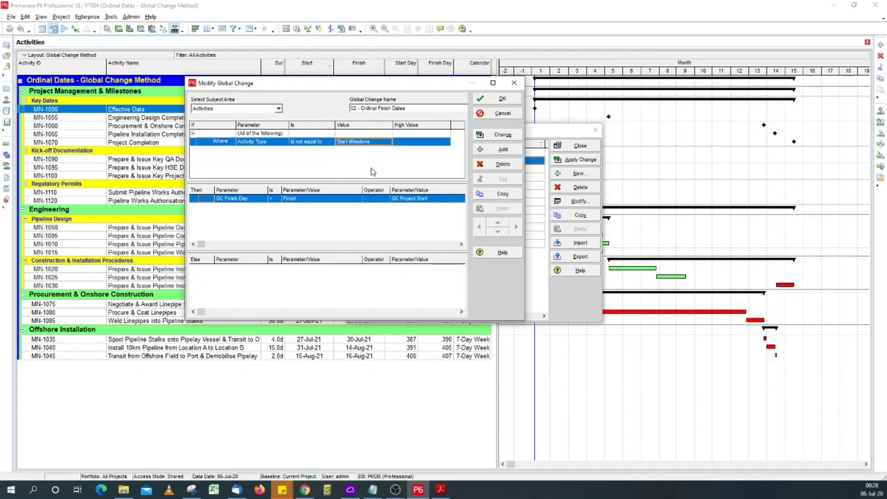
Step: Add an Else statement that sets GC Finish Day equal to the activity's Start
left_click(210, 263)
left_click(503, 150)
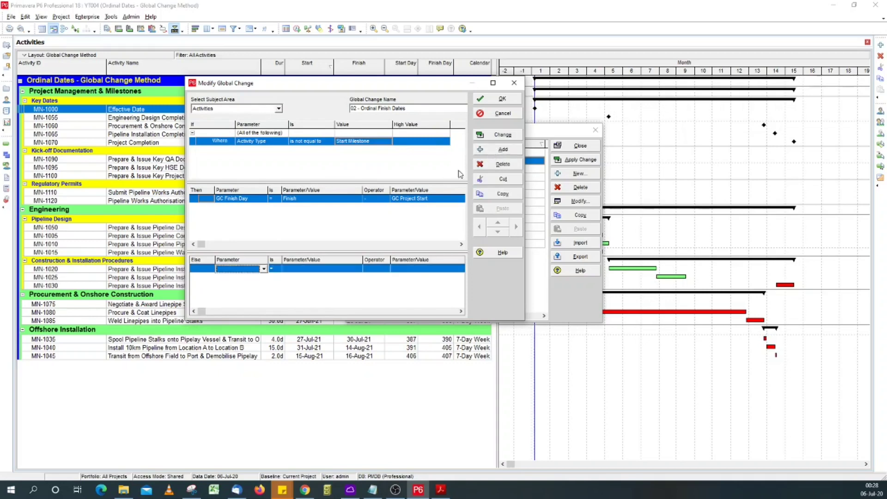
left_click(263, 269)
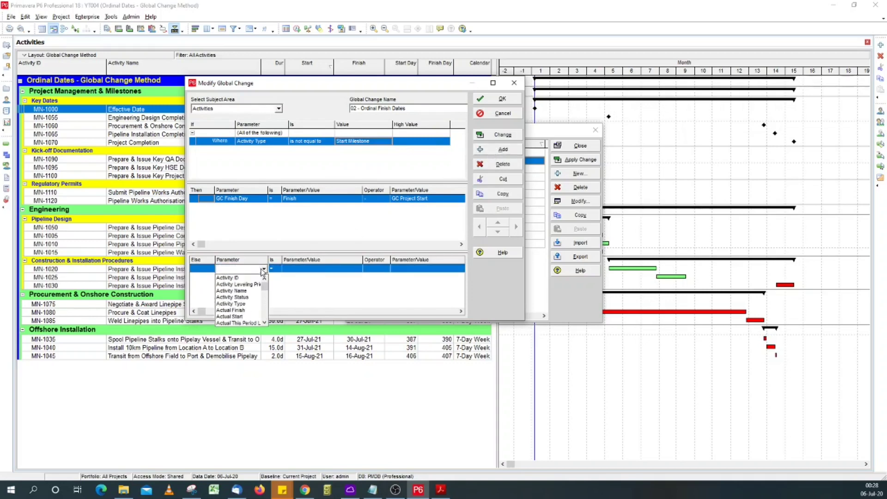
key("g")
left_click(247, 277)
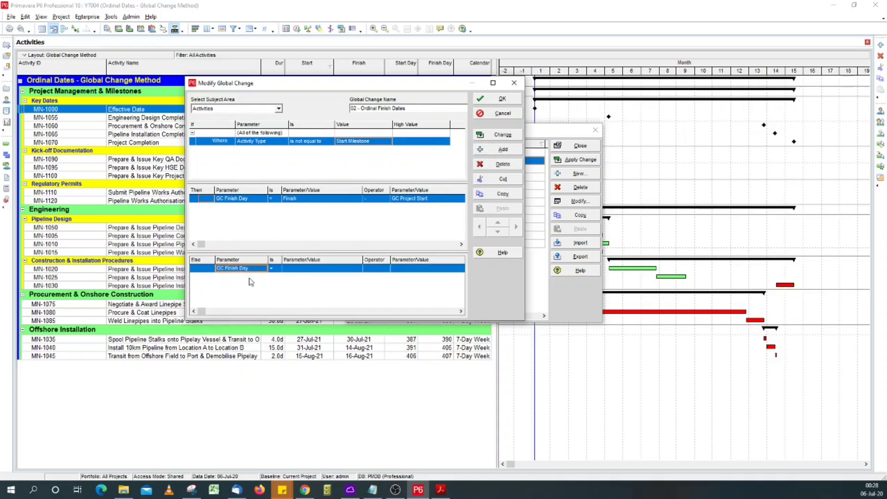
left_click(303, 269)
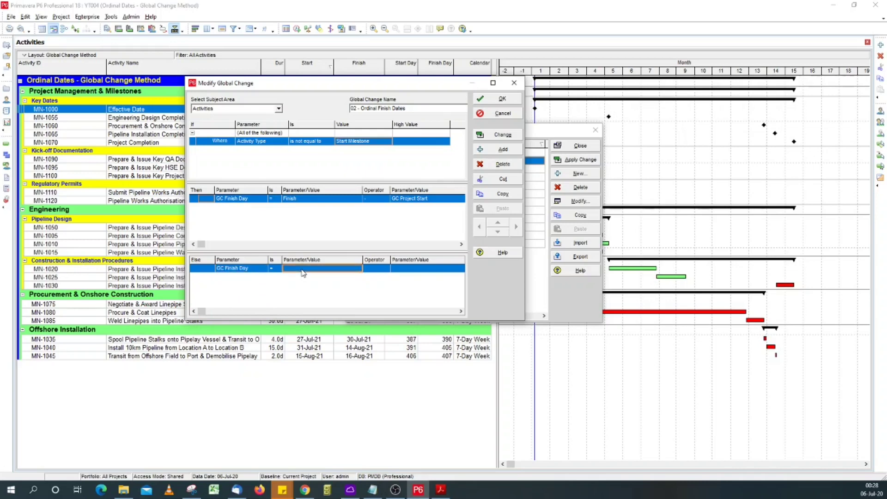
left_click(303, 269)
type("st")
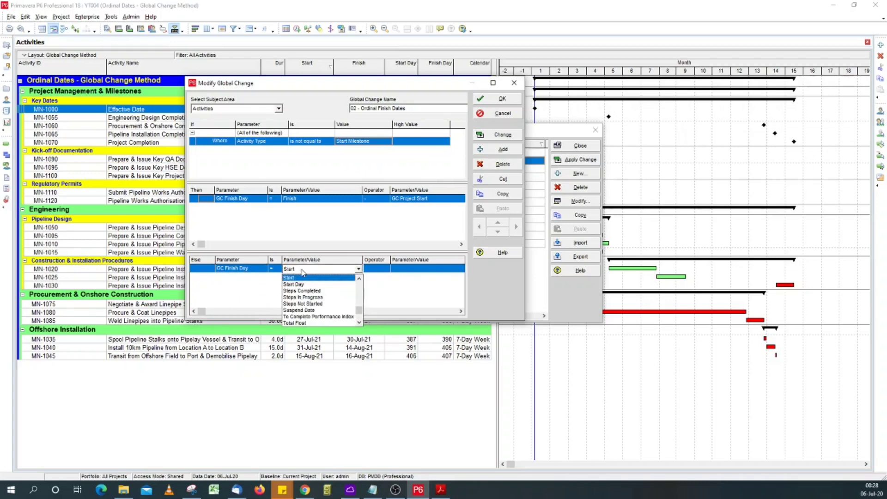
left_click(298, 278)
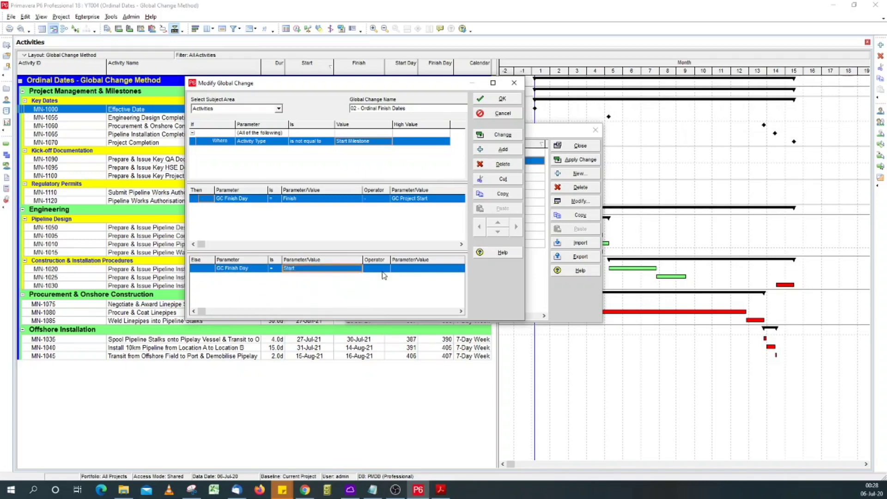
Step: Complete the Else statement for GC Finish Day by subtracting GC Project Start from Start
left_click(383, 271)
left_click(383, 271)
left_click(385, 291)
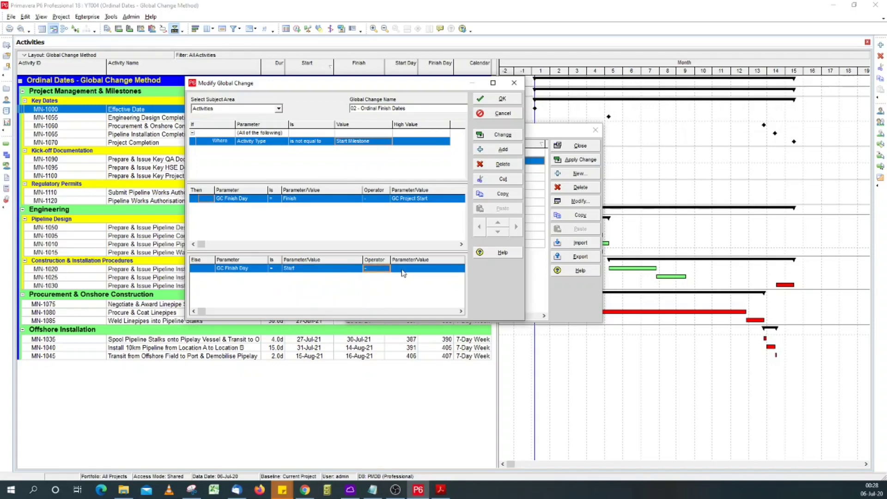
left_click(404, 272)
left_click(404, 272)
type("gc")
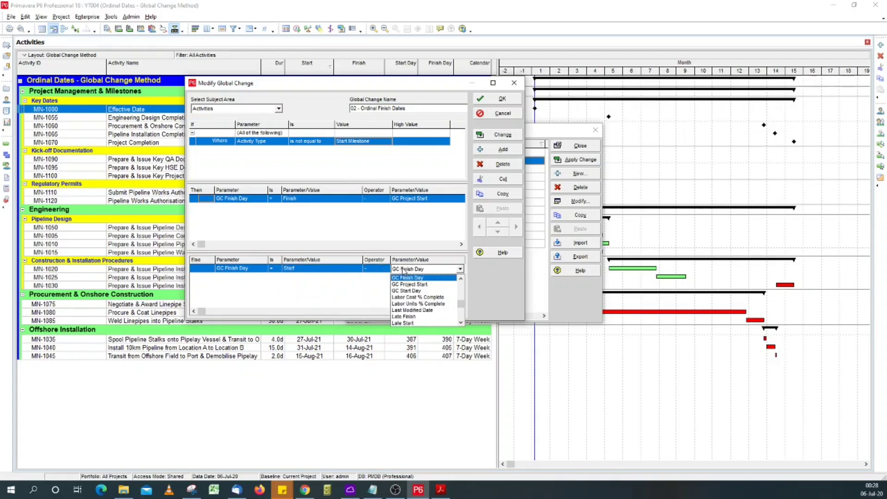
left_click(404, 284)
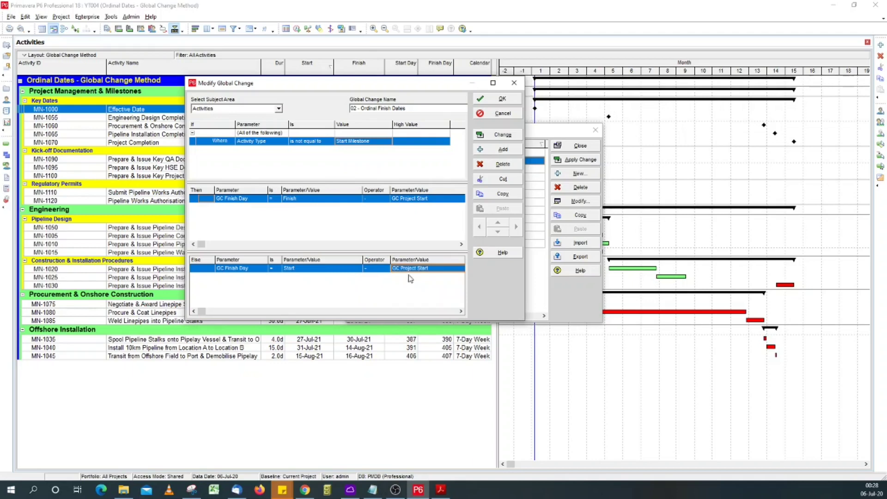
Step: Add a second Else statement that sets GC Finish Day equal to GC Finish Day
left_click(502, 150)
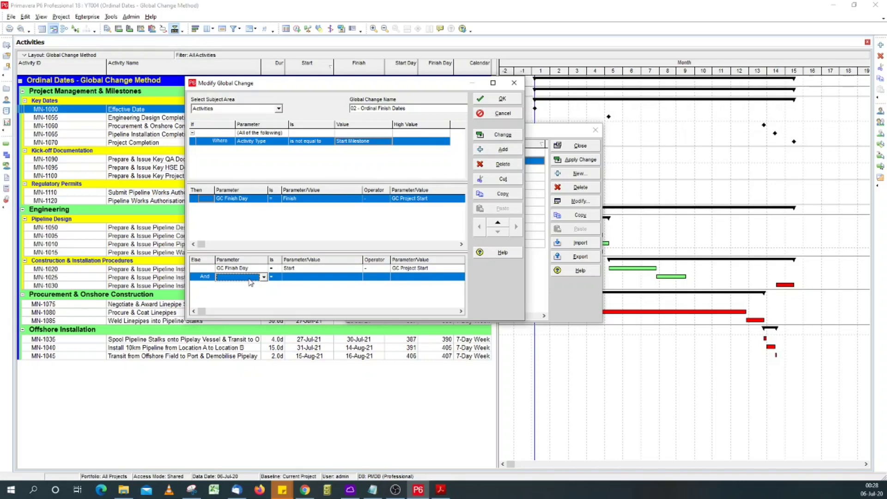
left_click(249, 279)
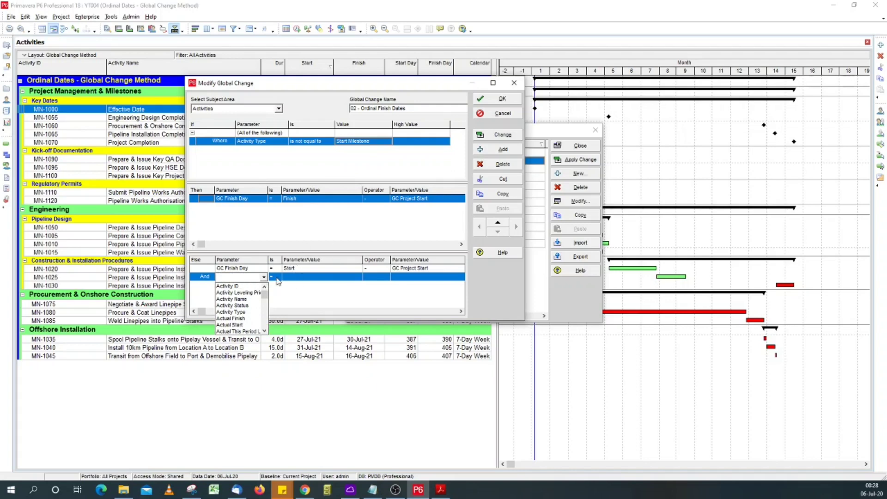
key("g")
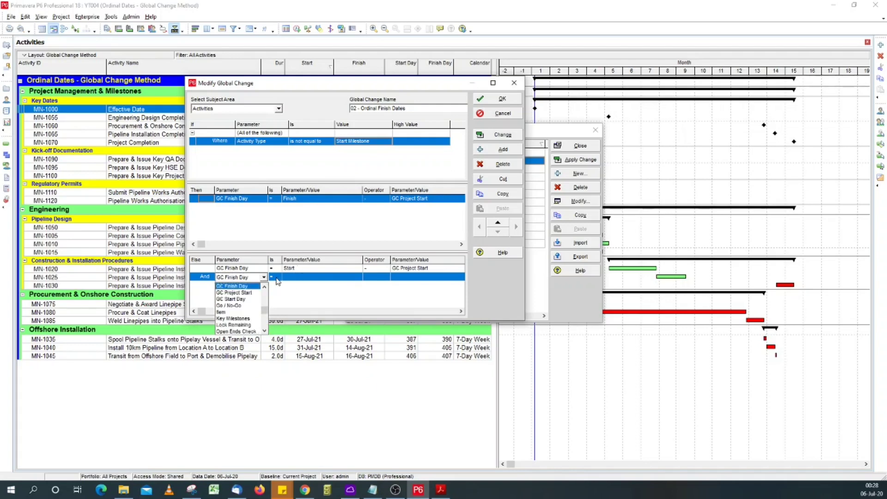
left_click(278, 283)
left_click(307, 281)
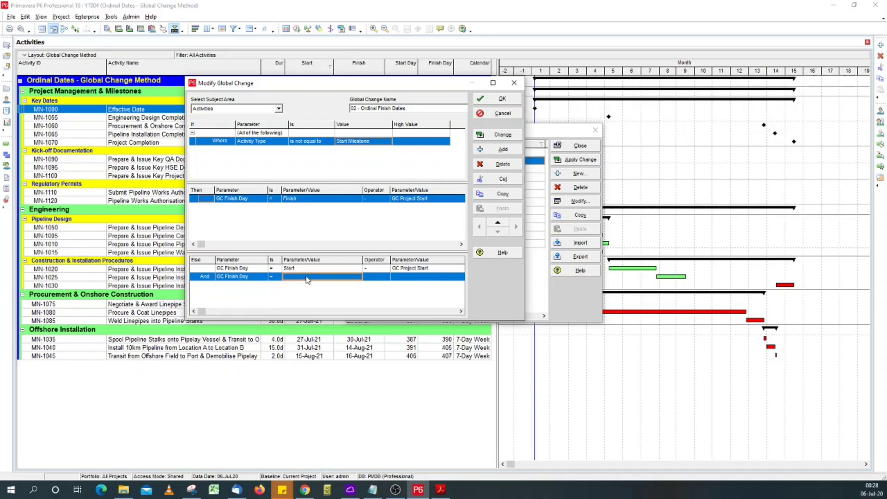
left_click(307, 280)
key("g")
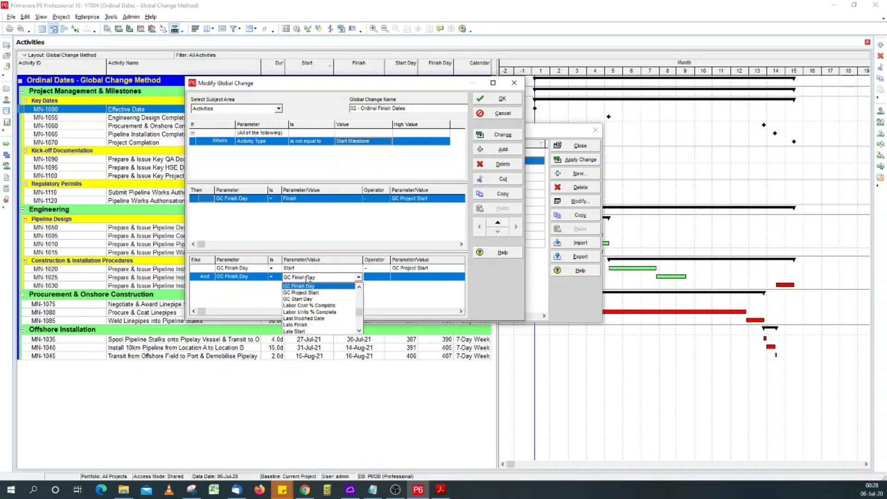
left_click(310, 286)
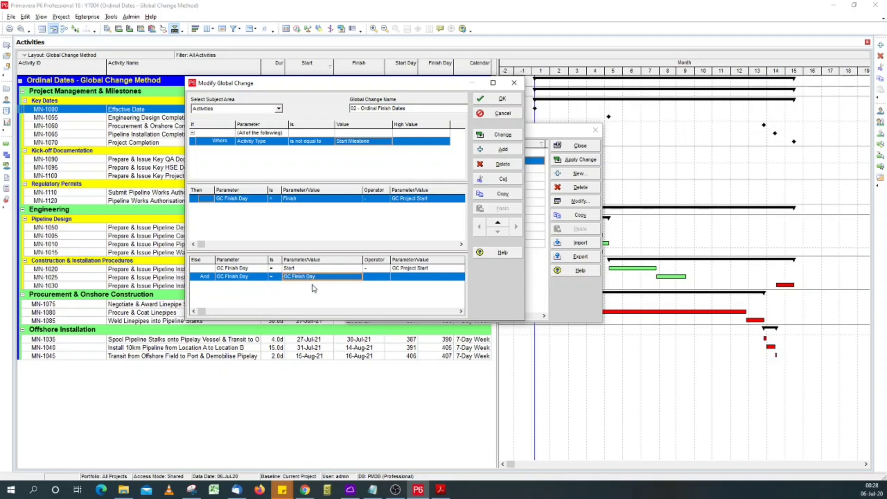
Step: Complete the second Else statement by adding 1 to GC Finish Day
left_click(377, 280)
left_click(379, 281)
left_click(373, 292)
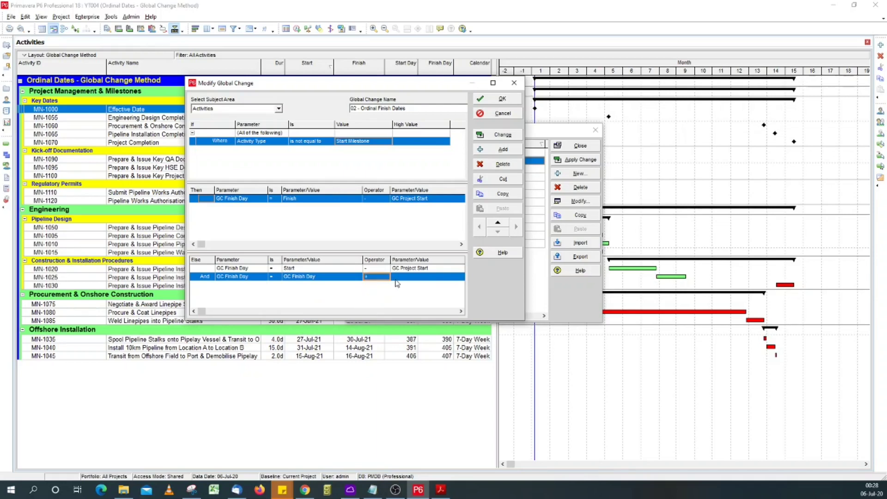
left_click(400, 280)
left_click(401, 281)
left_click(402, 286)
type("1")
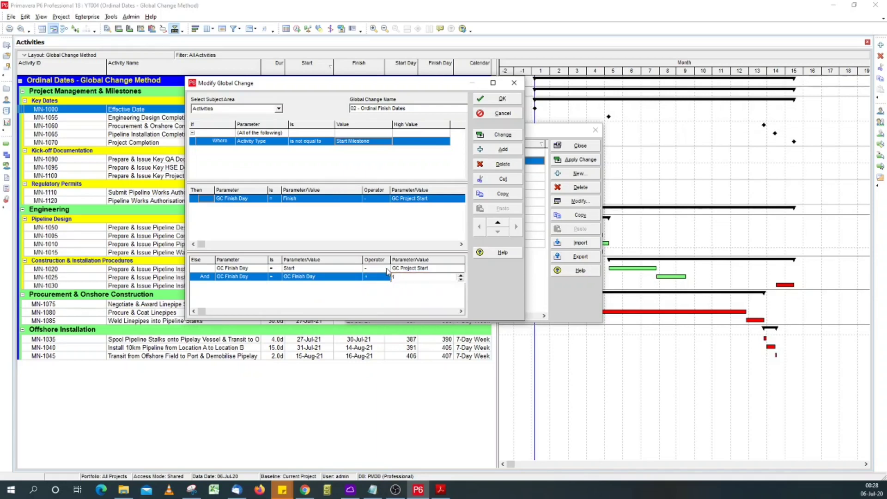
left_click(407, 302)
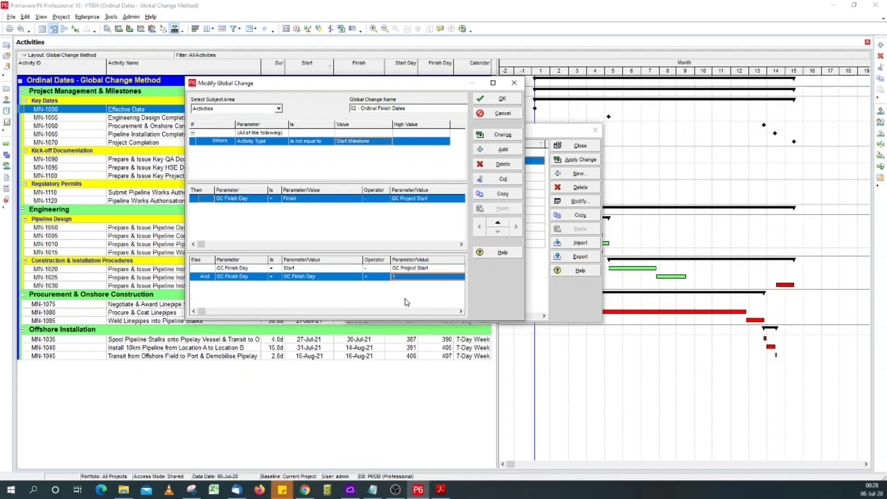
Step: Run the 02 - Ordinal Finish Dates global change, commit its changes, and save the modified global change
left_click(501, 135)
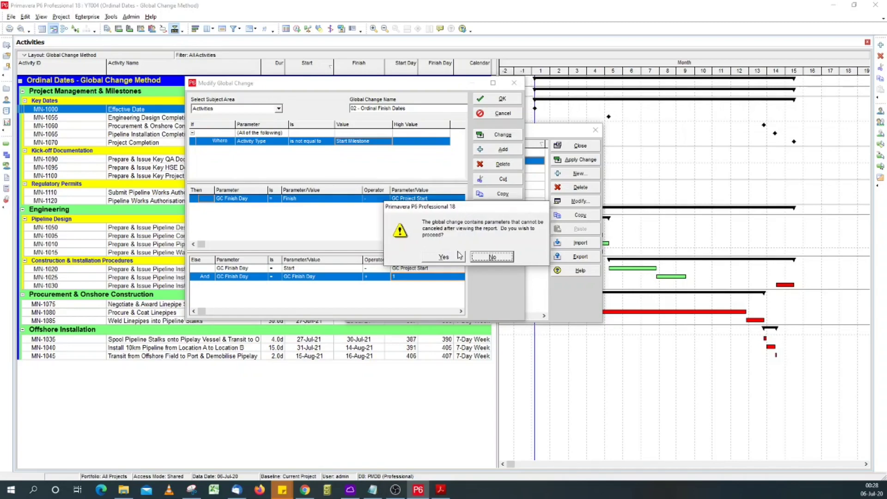
left_click(451, 257)
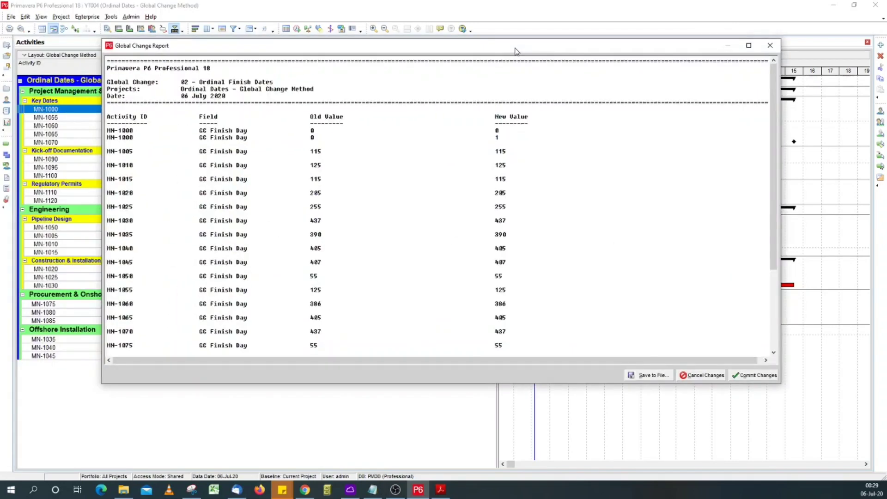
double_click(517, 47)
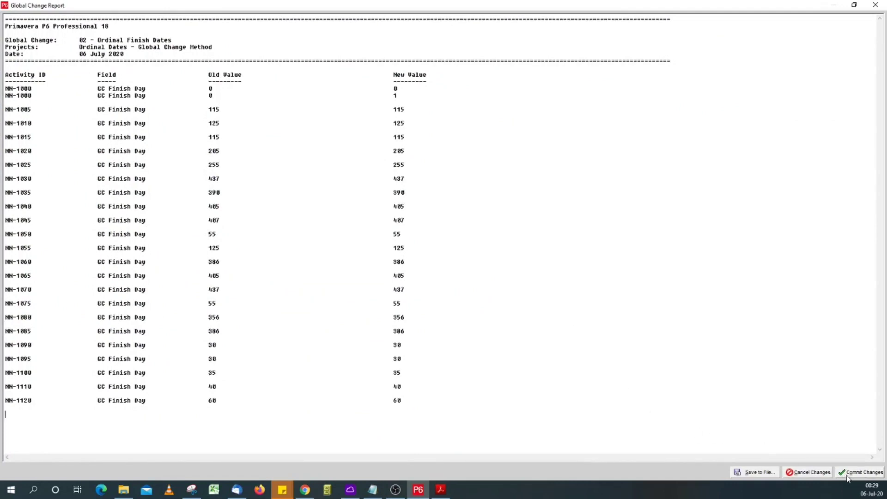
left_click(848, 476)
left_click(565, 259)
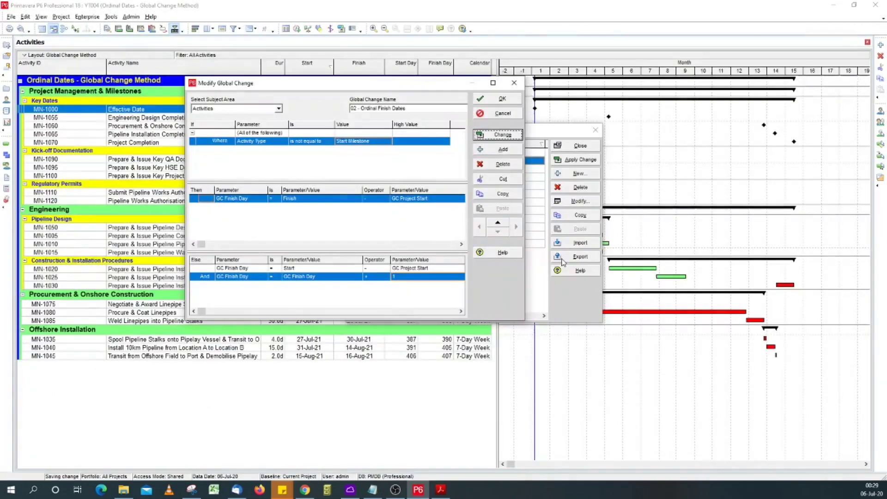
left_click(502, 99)
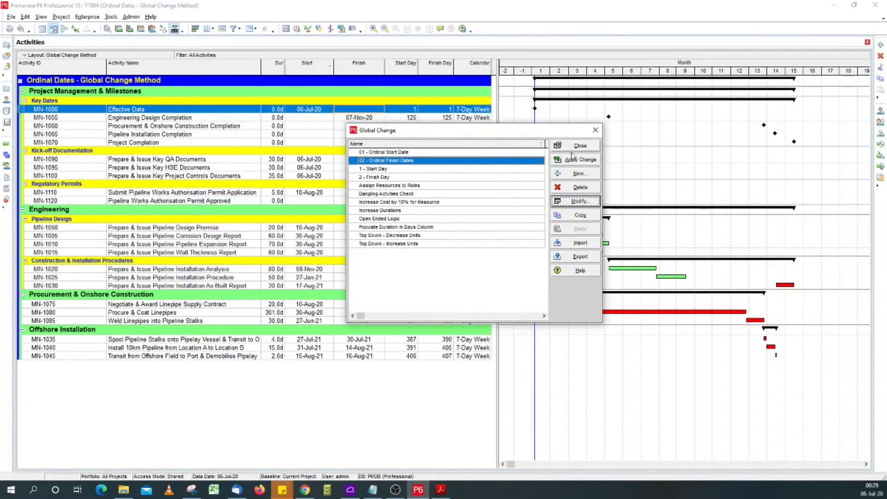
left_click(580, 146)
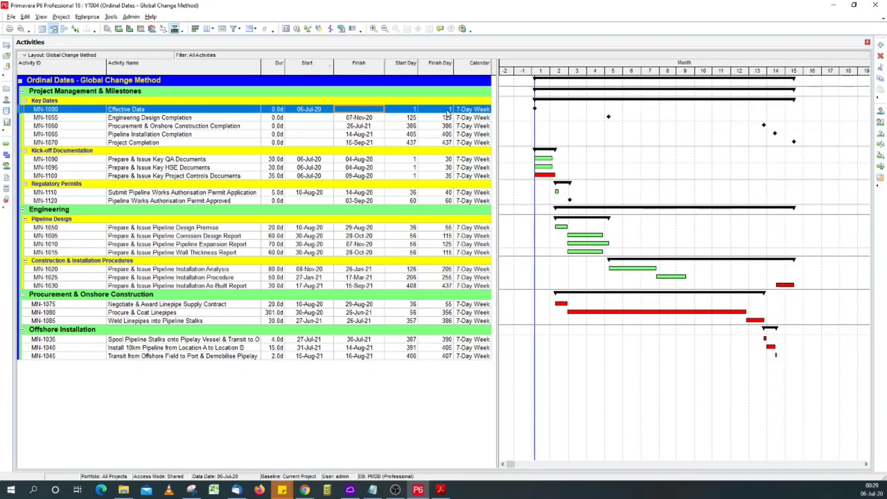
Step: Remove the Start and Finish columns from the activity table and narrow the table area to end after the Calendar column
left_click(207, 29)
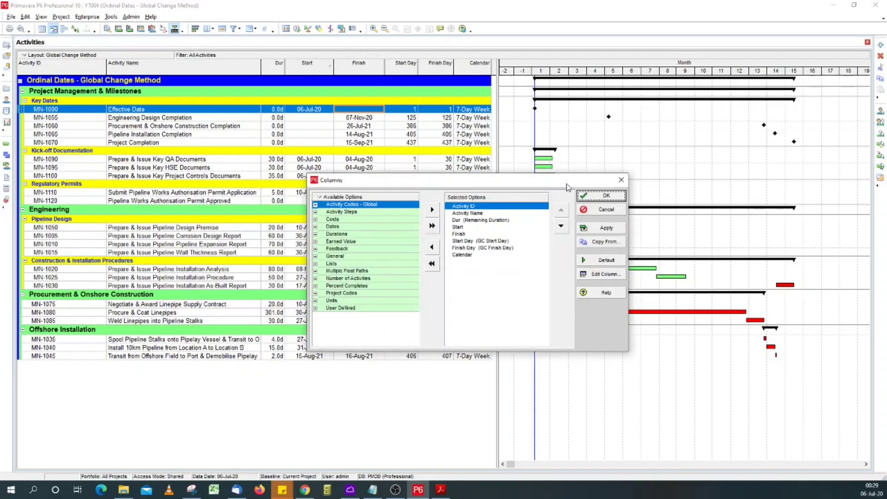
double_click(471, 228)
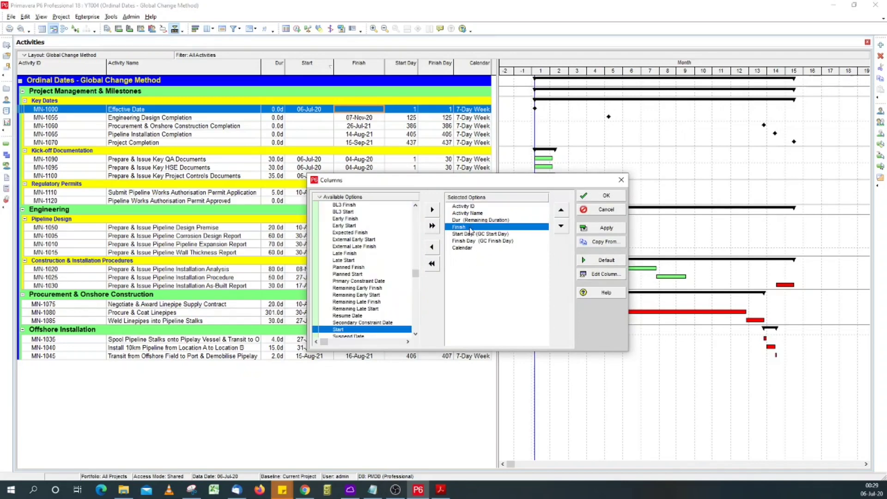
double_click(471, 229)
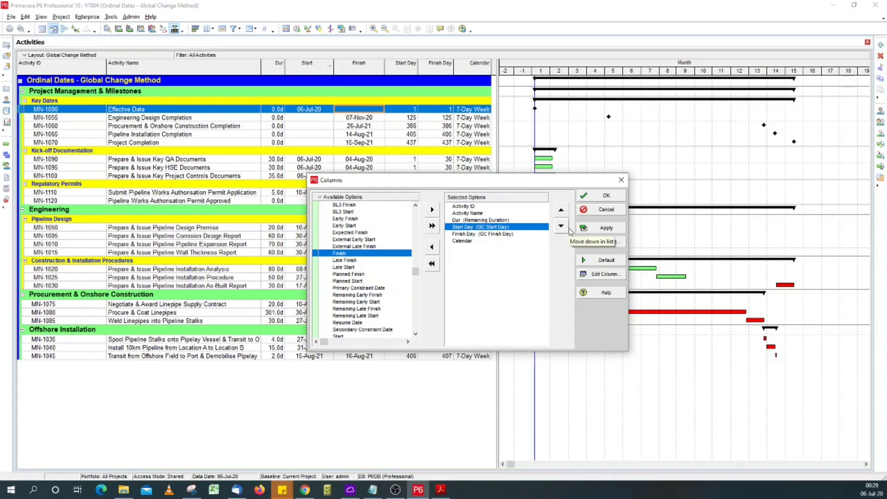
left_click(601, 196)
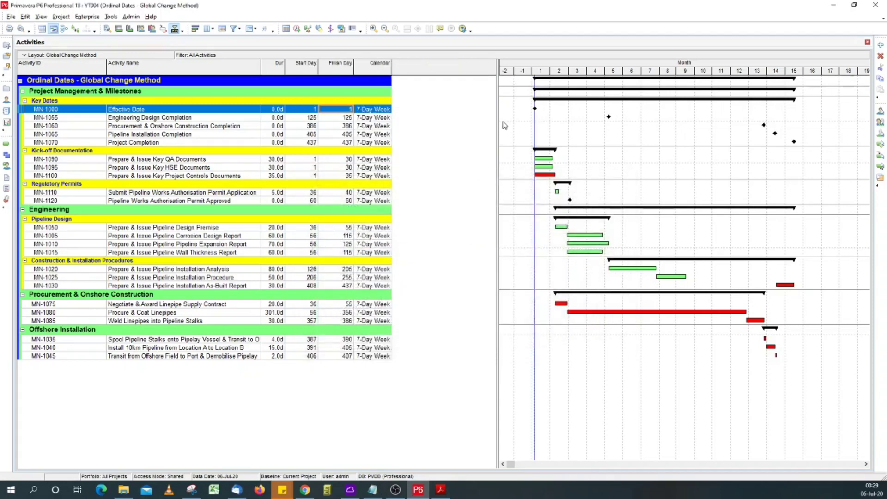
left_click_drag(498, 120, 395, 137)
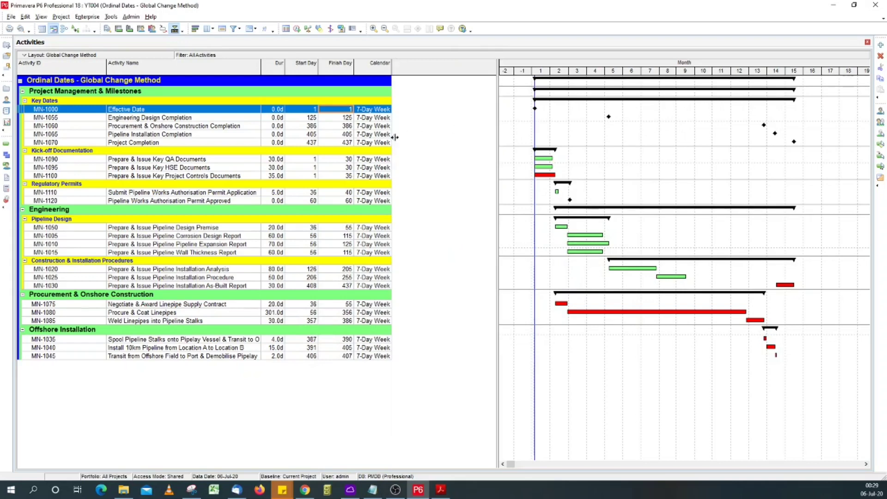